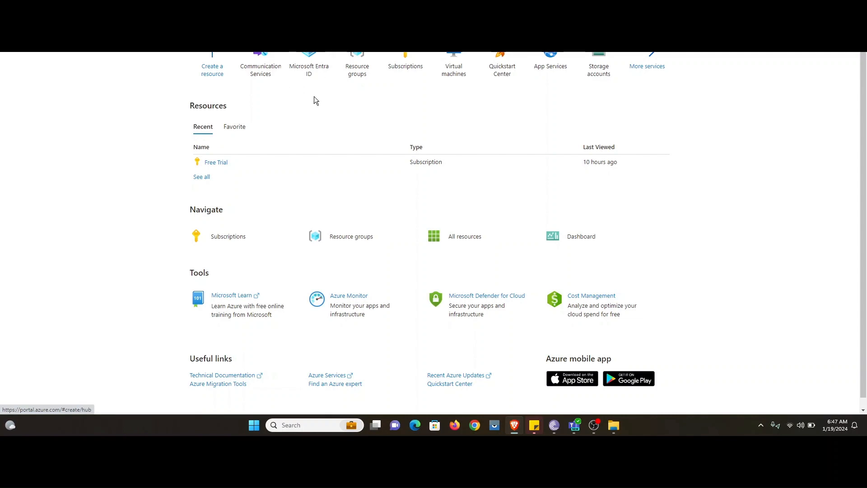
Step: Review the Microsoft Learn quickstart on creating SMTP authentication credentials, including its section on using a Microsoft Entra application
mouse_move(315, 83)
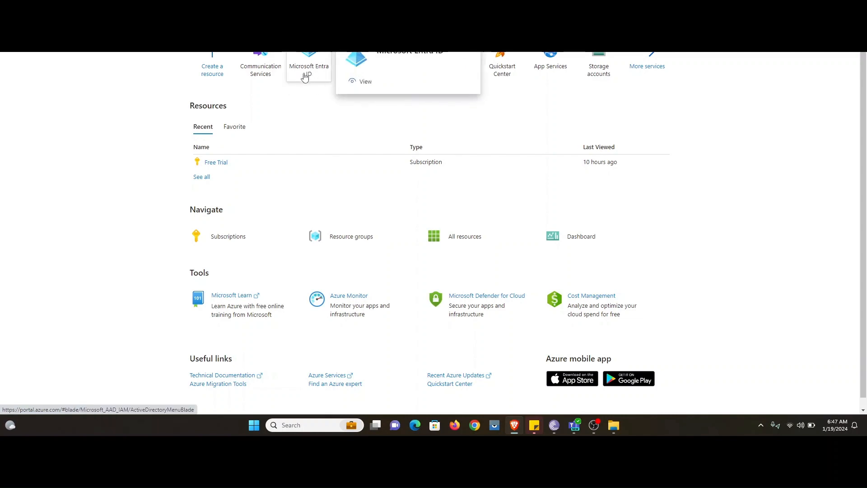
key(ctrl+Tab)
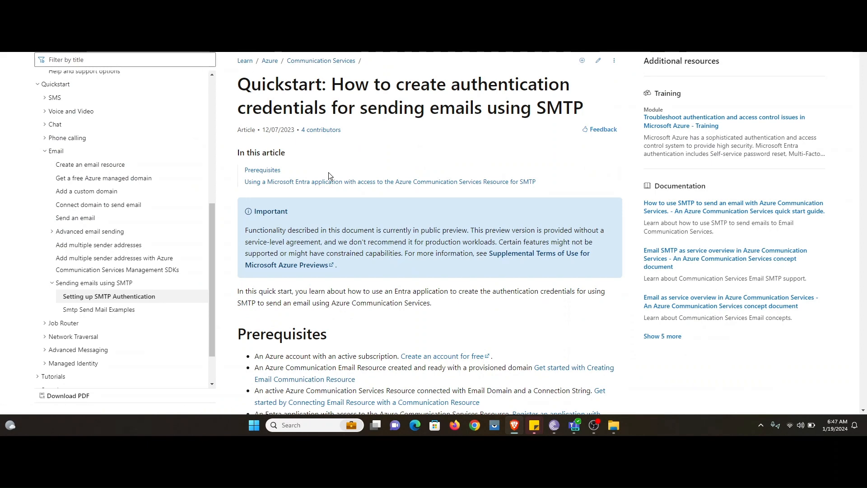
scroll(355, 229, down, 8)
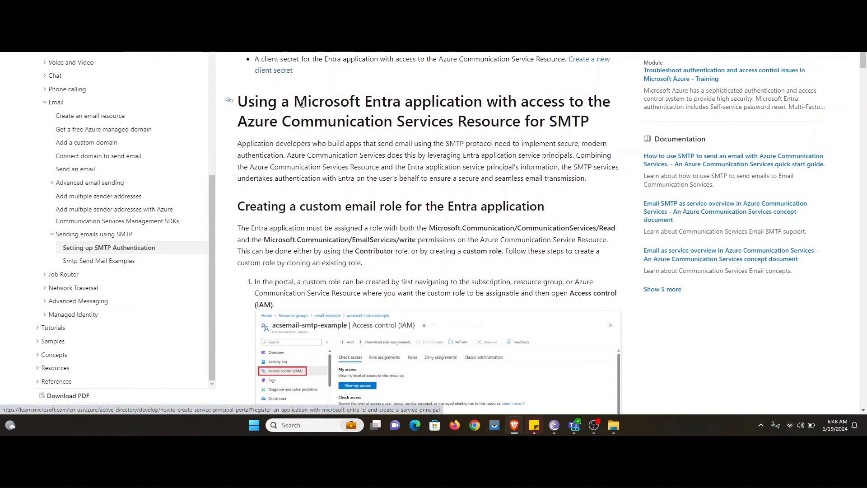
drag(308, 104, 374, 102)
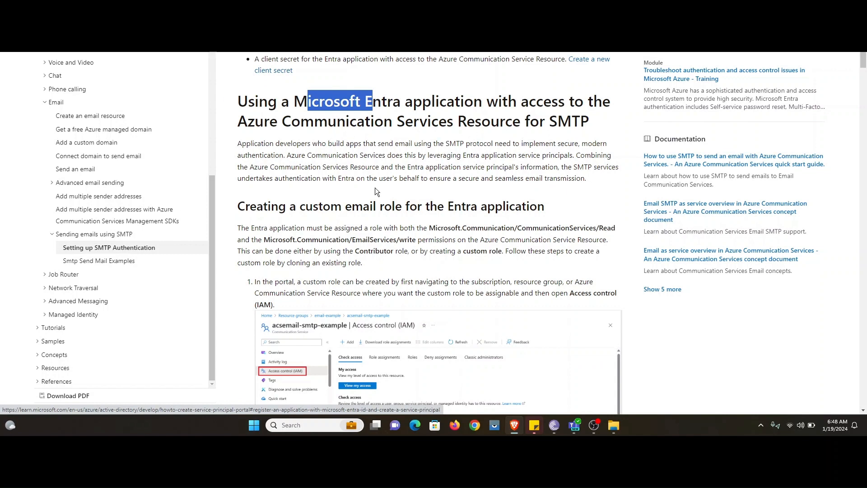
scroll(375, 188, up, 8)
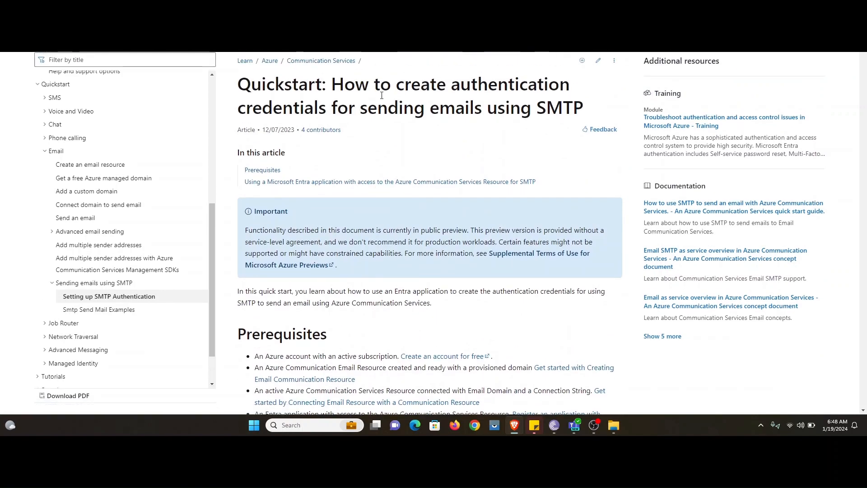
drag(356, 85, 433, 107)
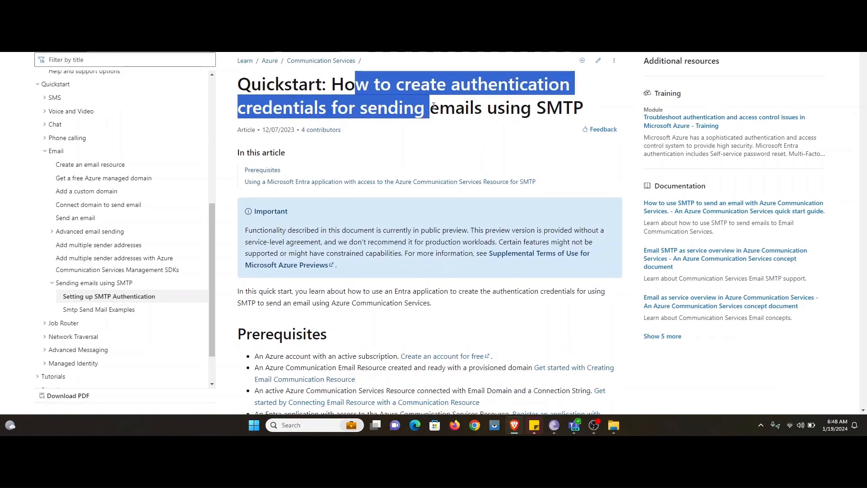
click(434, 107)
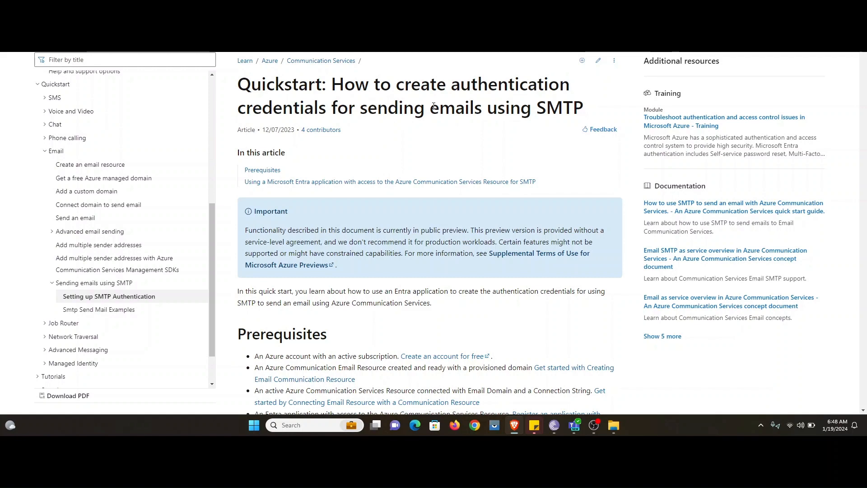
key(ctrl+Tab)
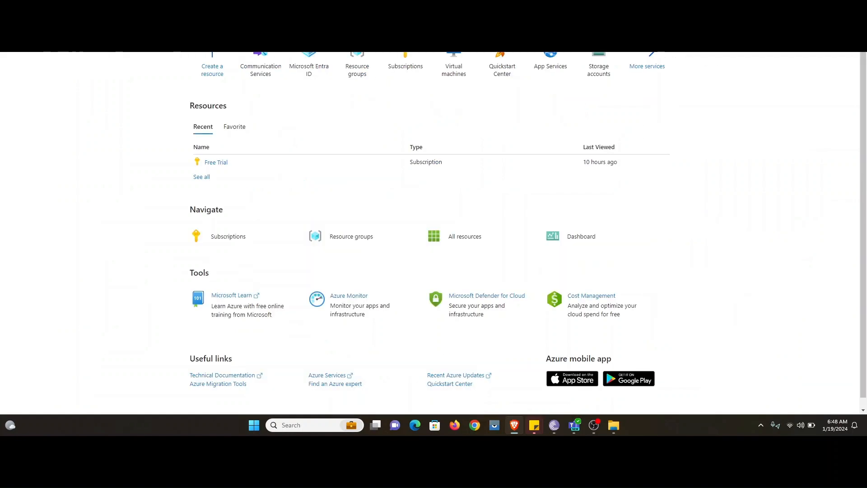
key(ctrl+shift+Tab)
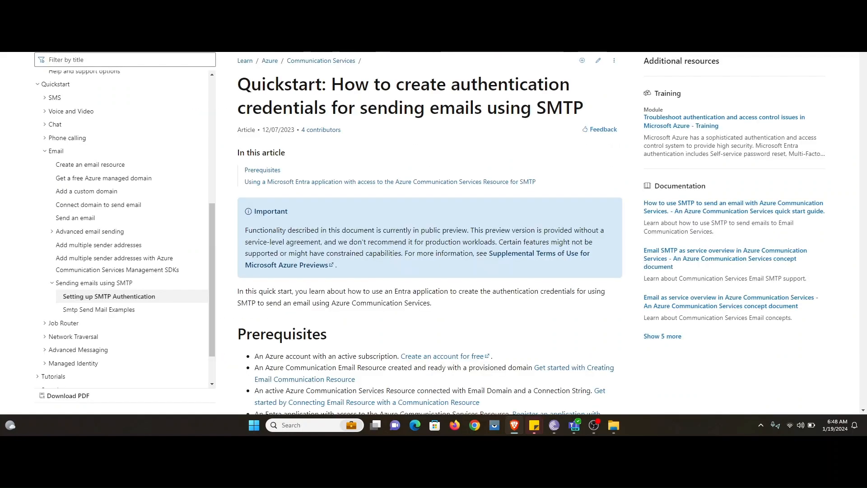
Step: Return to the Azure portal and open the creation form for a new Communication Services resource
key(ctrl+Tab)
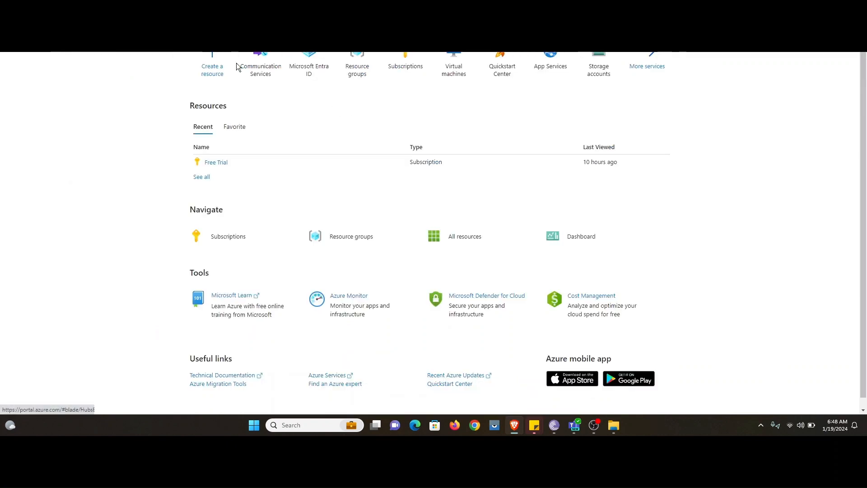
click(261, 56)
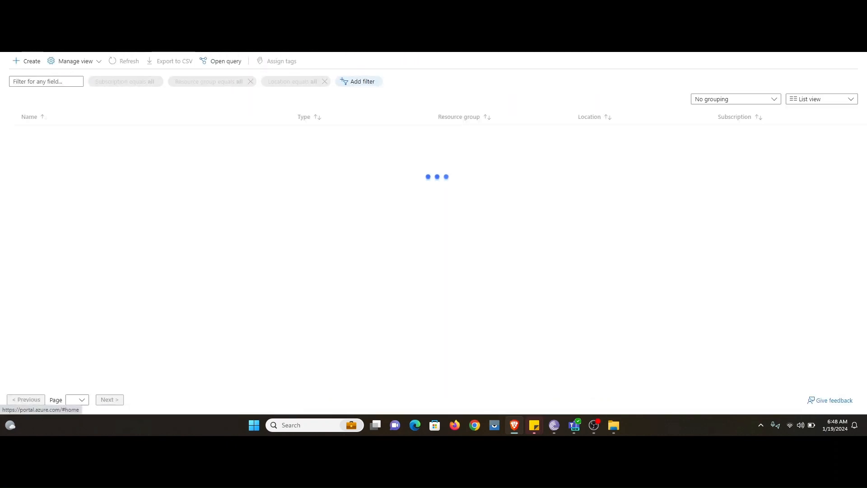
click(17, 28)
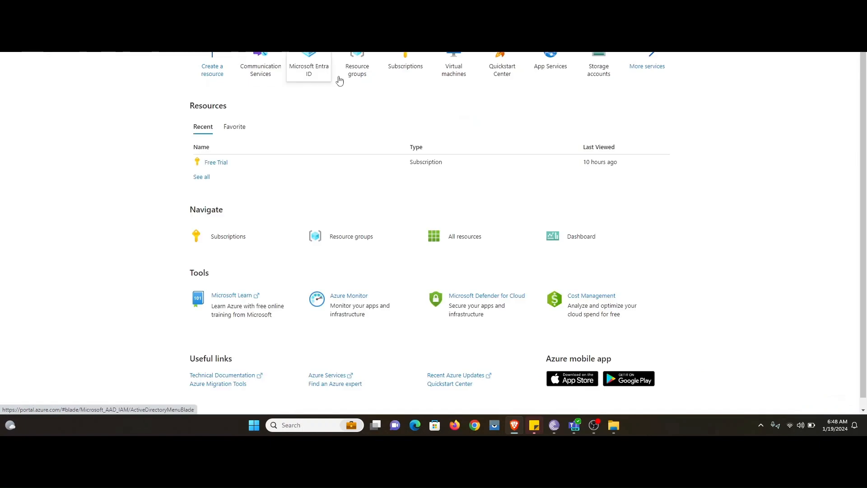
click(243, 67)
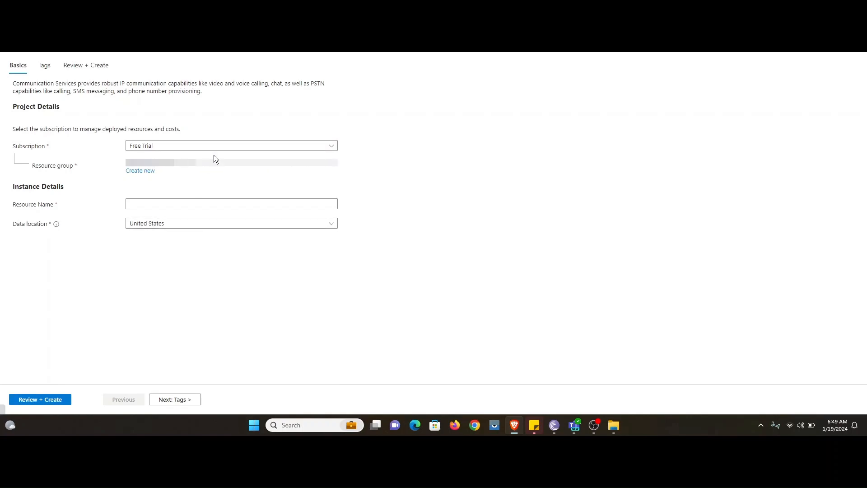
Step: Create a new resource group named ACS-GRP for the resource and set its location to (Asia Pacific) Central India
click(141, 171)
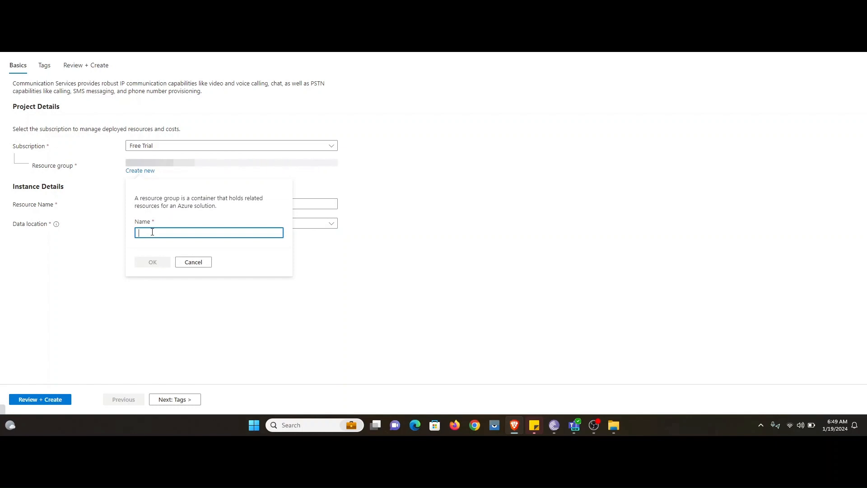
text(SM)
key(BackSpace)
key(BackSpace)
text(ACS-SRP)
click(154, 262)
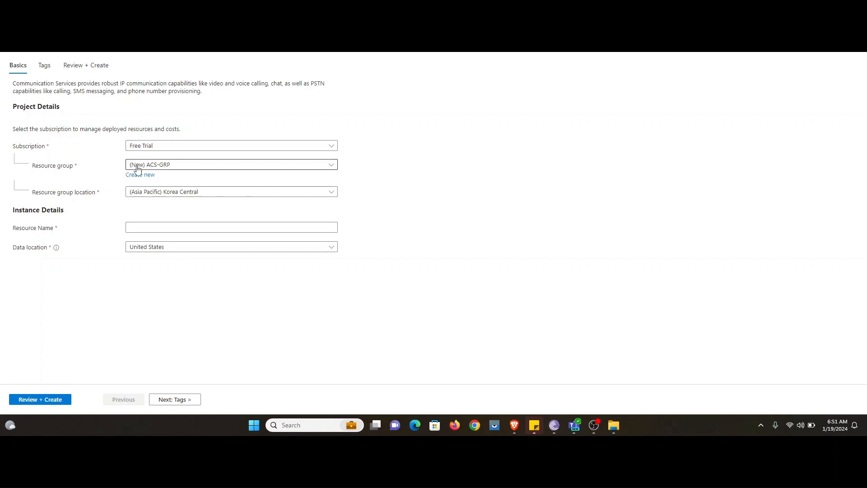
click(167, 194)
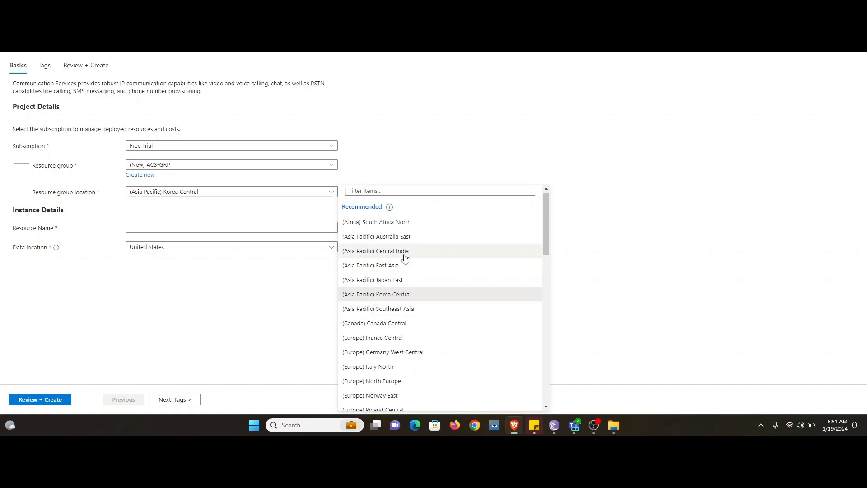
click(402, 253)
Step: Name the communication resource COM-SERV-SMTP and set its data location to India
click(132, 231)
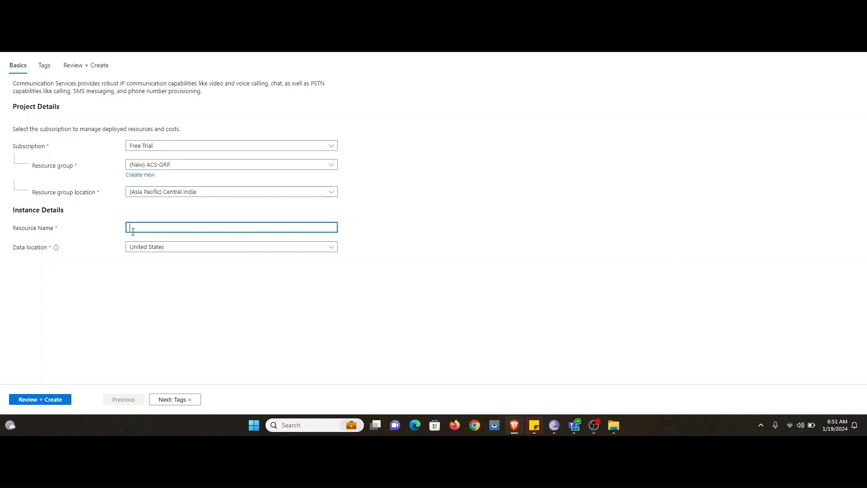
text(COM-SRV)
key(BackSpace)
text(ERV)
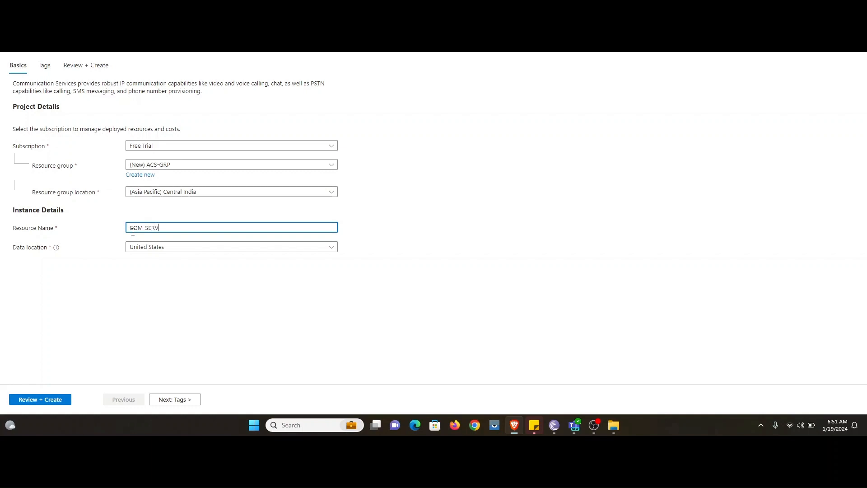
text(-SMTP)
click(157, 253)
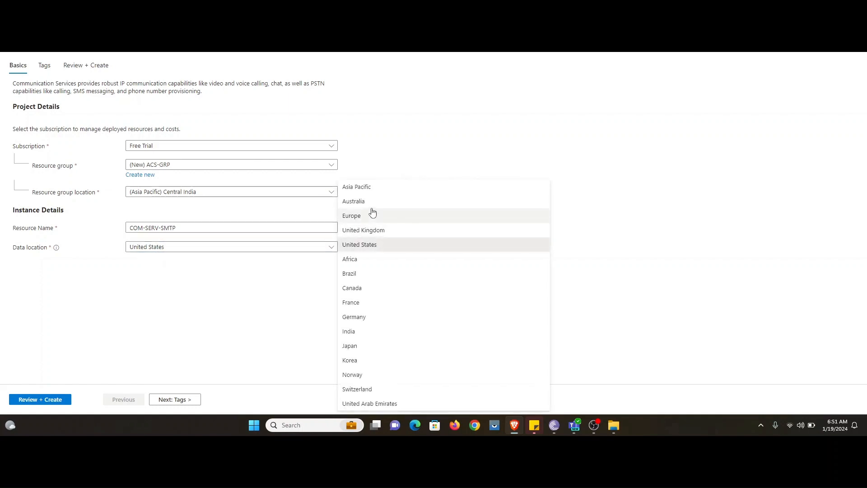
click(357, 331)
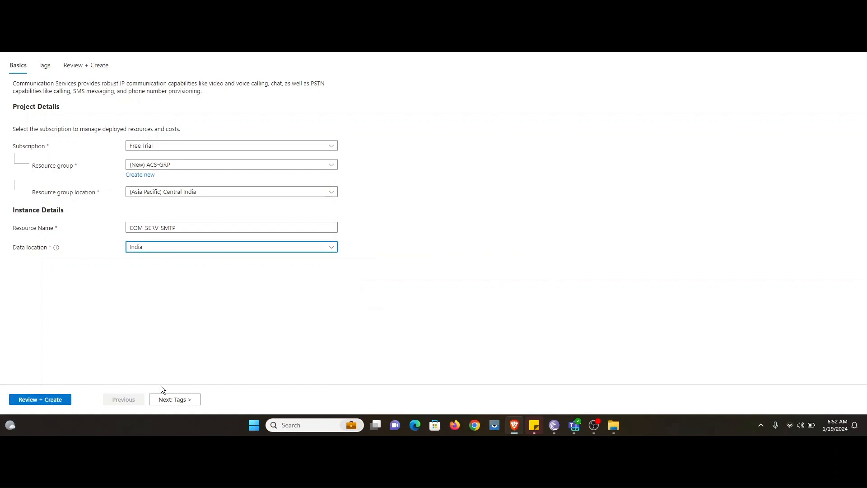
Step: Create the COM-SERV-SMTP resource without tags and open it once the deployment is complete
click(171, 402)
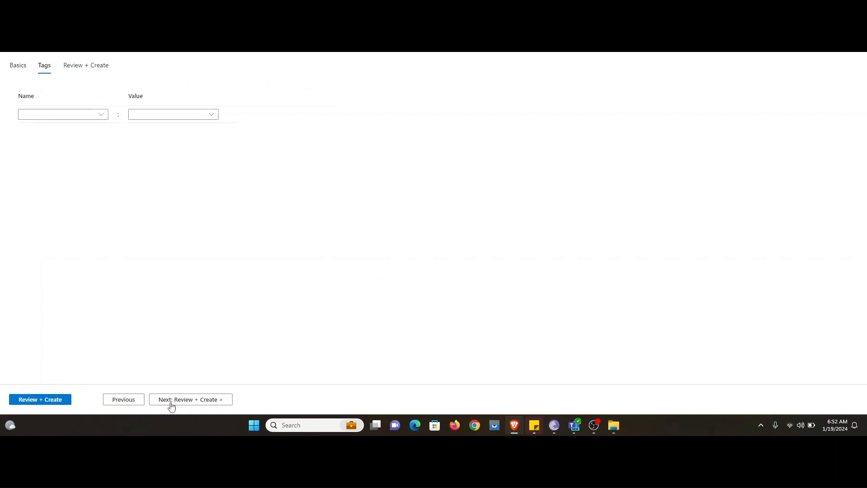
click(171, 402)
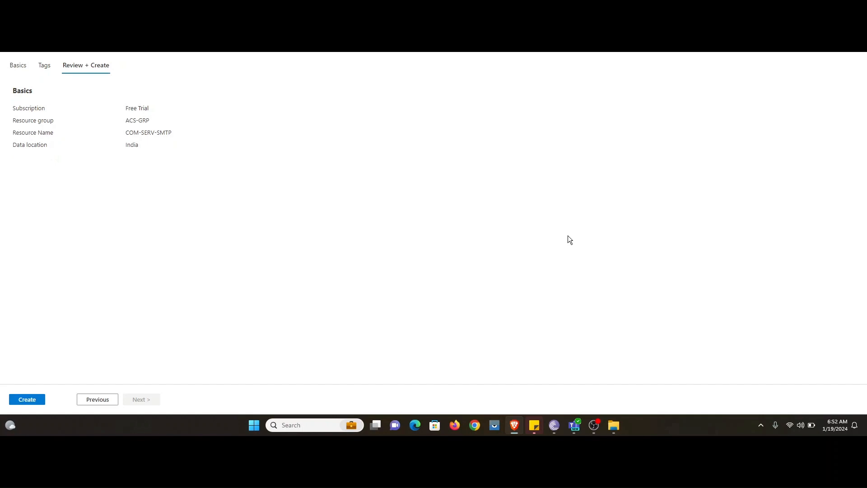
click(23, 399)
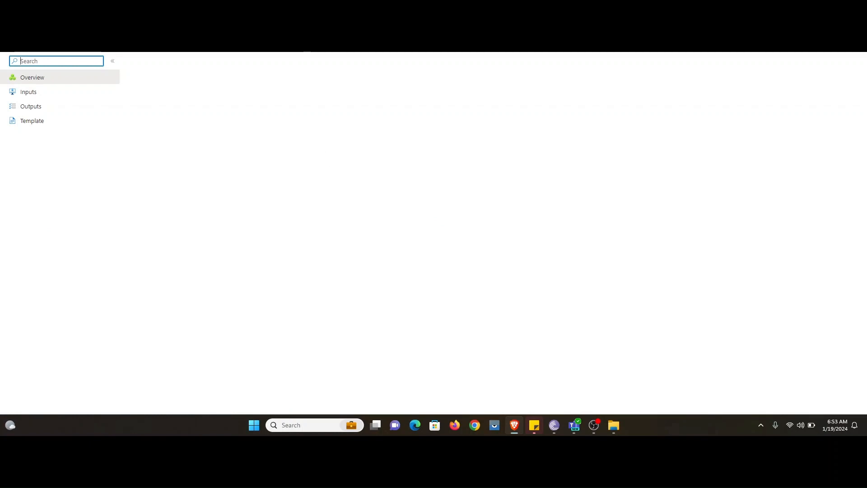
right_click(256, 1)
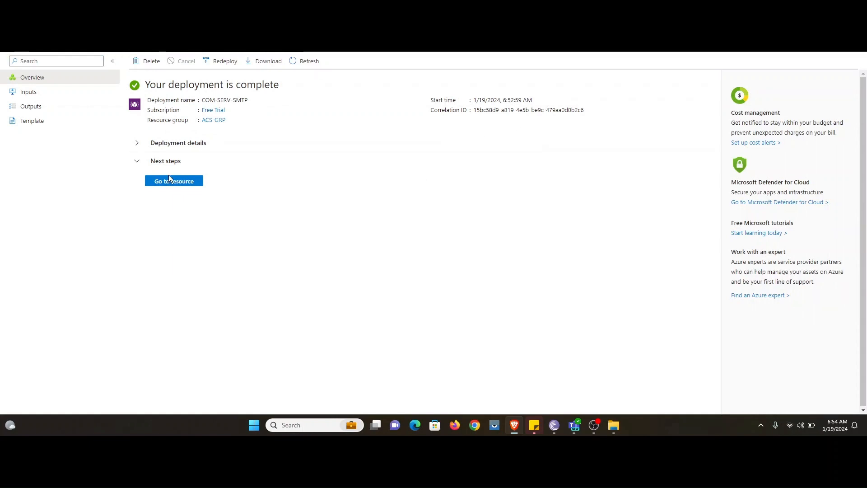
click(163, 188)
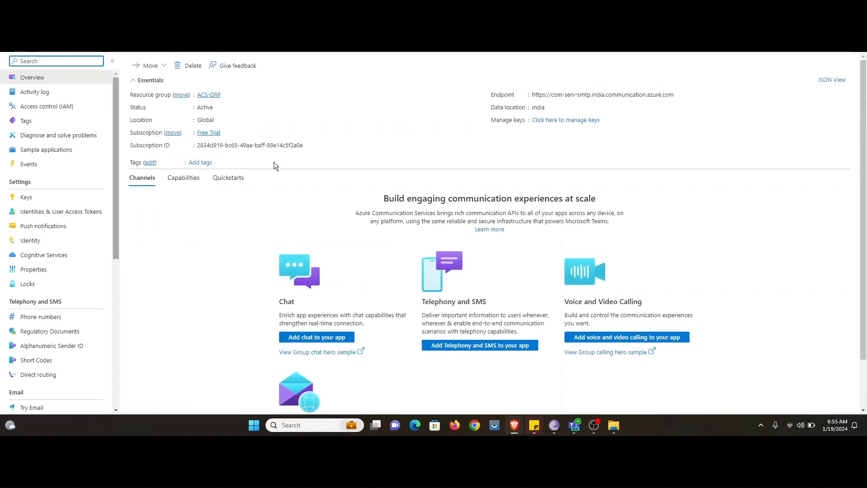
Step: Start connecting an email domain to the COM-SERV-SMTP resource, choosing ACS-GRP as the resource group
mouse_move(597, 101)
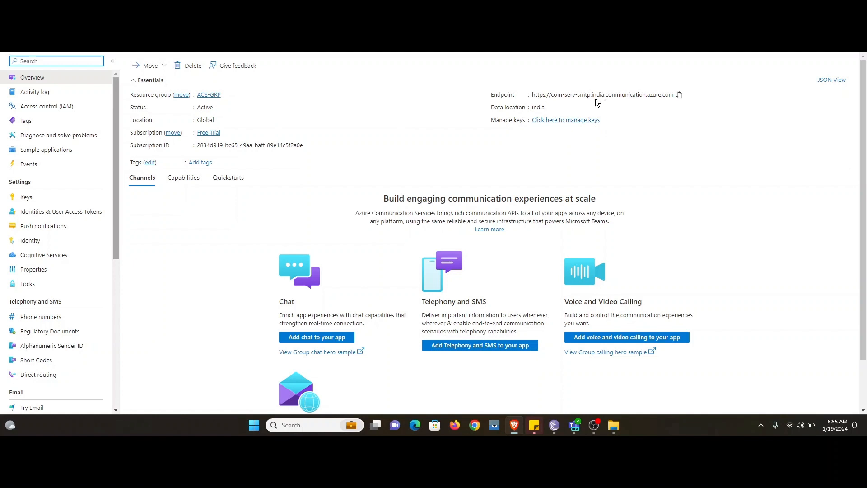
drag(549, 95, 645, 97)
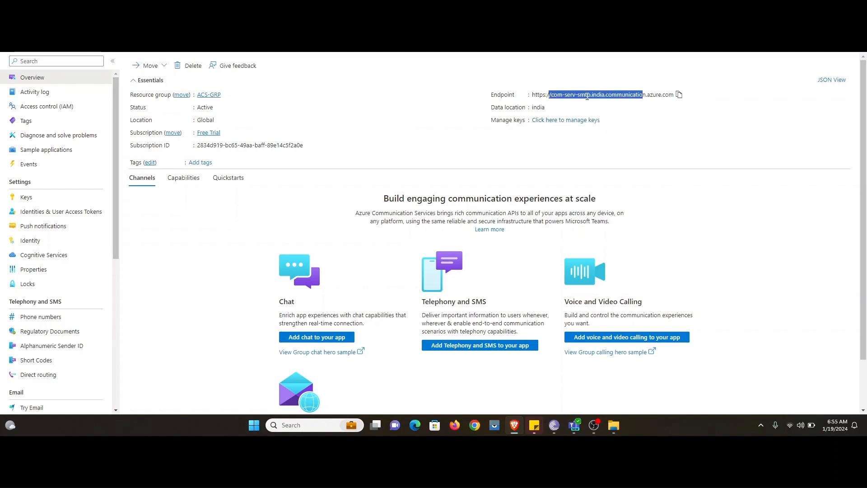
click(601, 97)
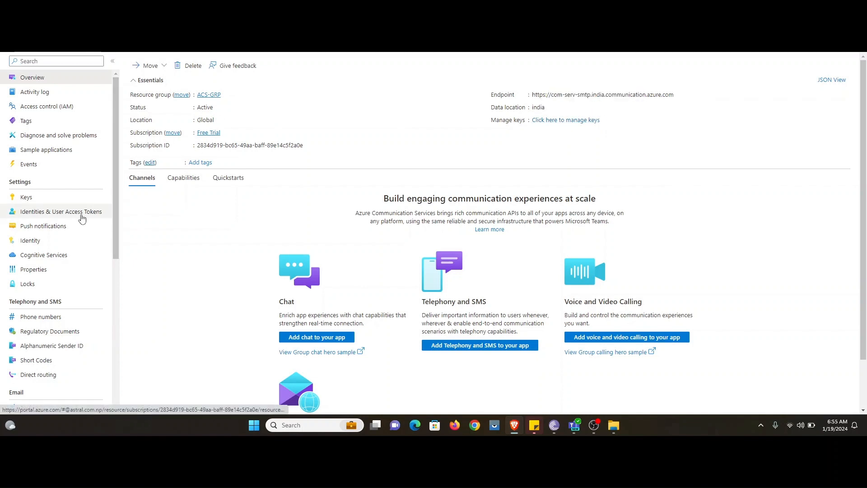
scroll(82, 215, down, 2)
scroll(82, 216, down, 3)
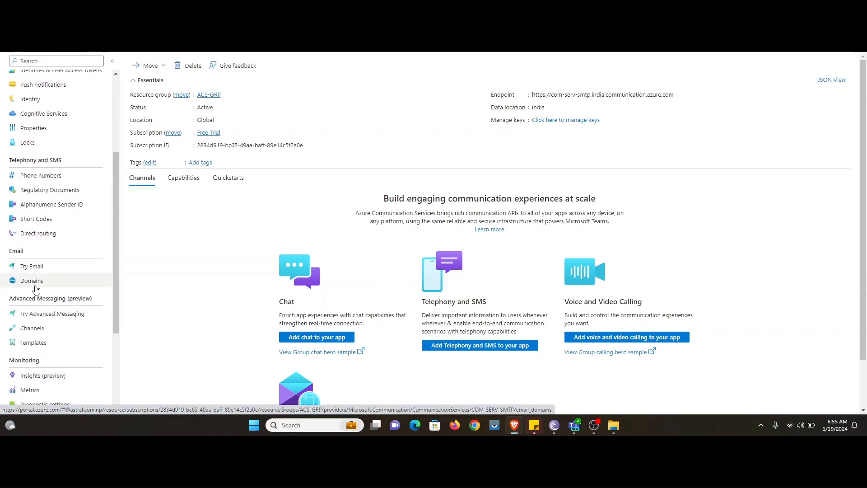
click(35, 285)
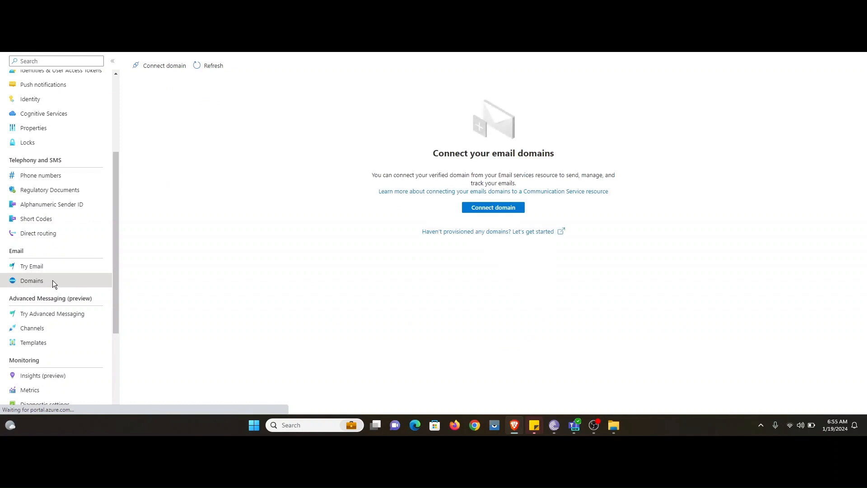
click(174, 68)
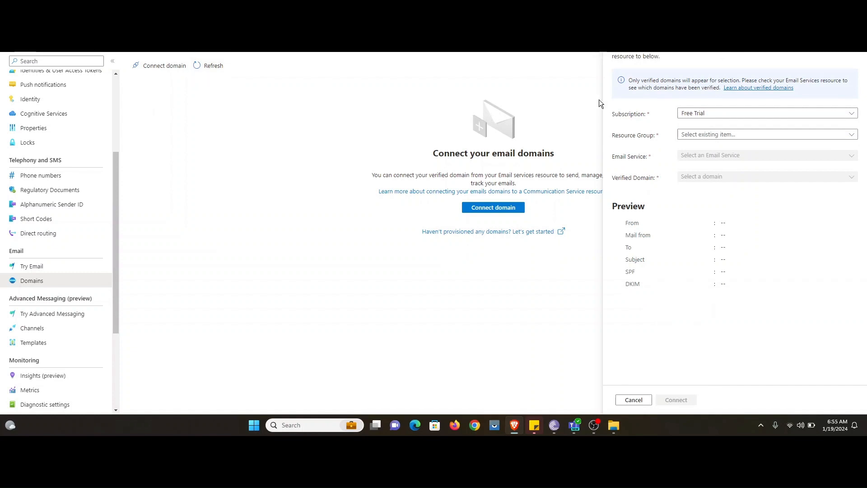
click(711, 138)
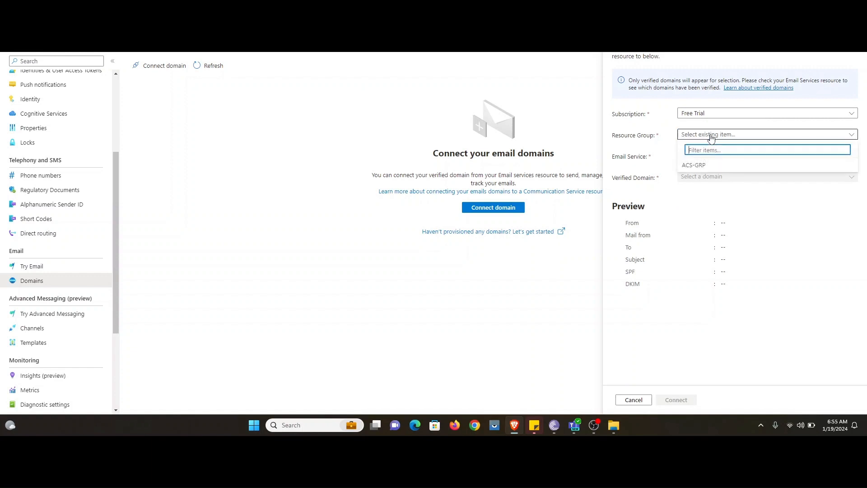
click(697, 165)
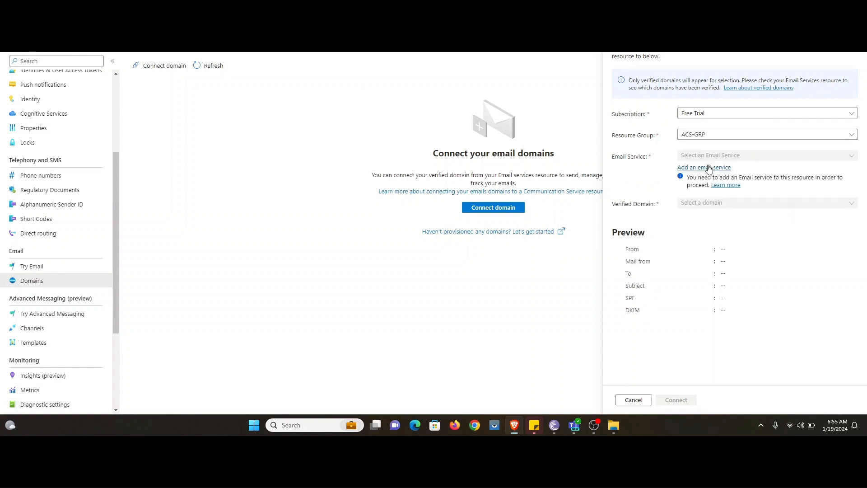
Step: Start adding an email service in ACS-GRP, name it COM-EMAIL-ACS and set its data location to India
click(708, 168)
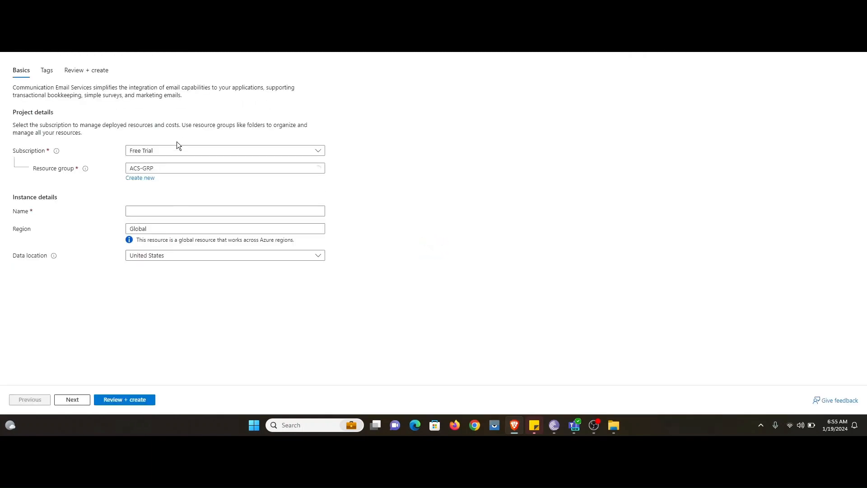
click(142, 211)
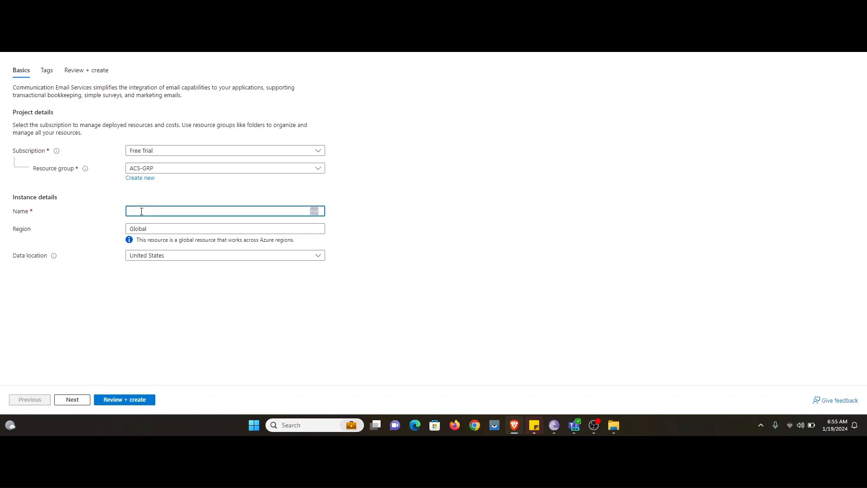
text(COM-EMAIL-ACS)
click(162, 229)
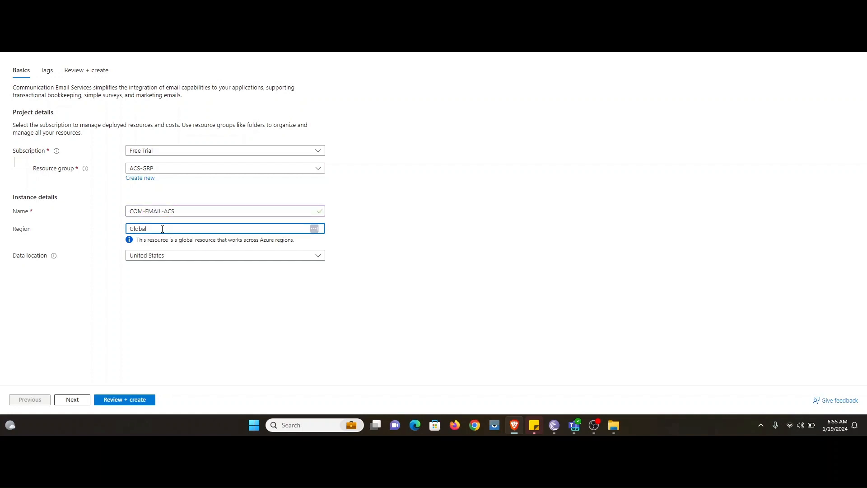
click(153, 255)
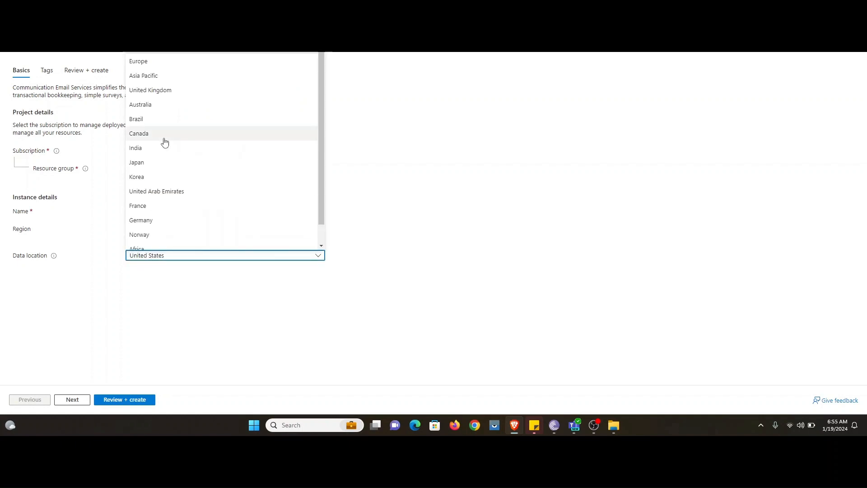
click(143, 149)
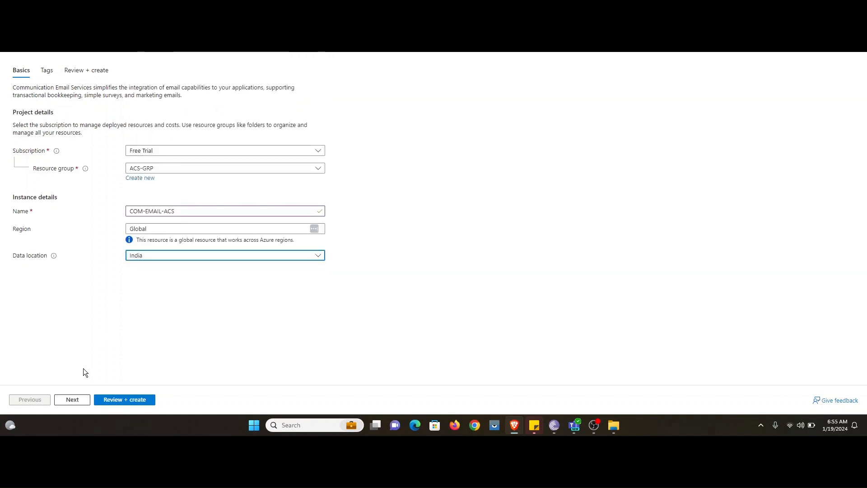
Step: Create the COM-EMAIL-ACS email service and open it once the deployment is complete
click(109, 400)
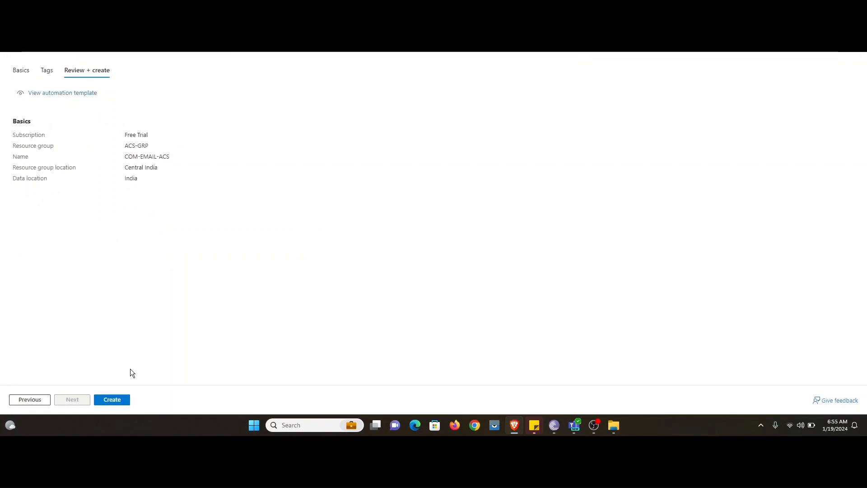
click(112, 402)
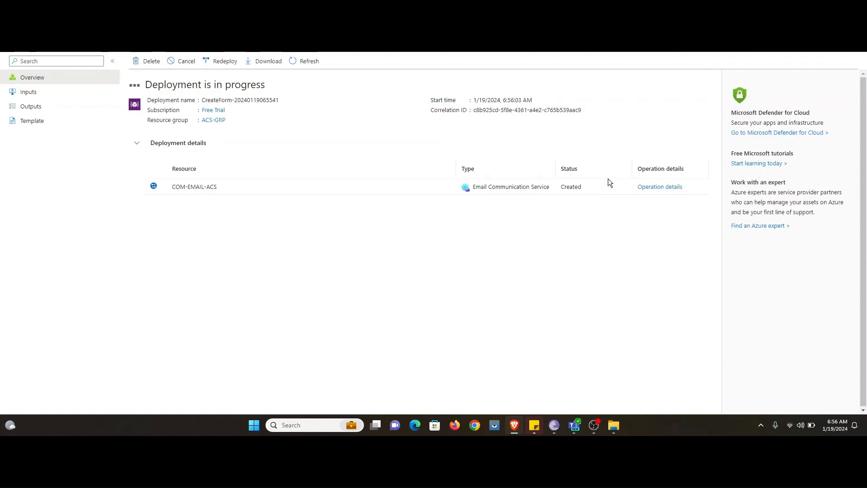
click(654, 187)
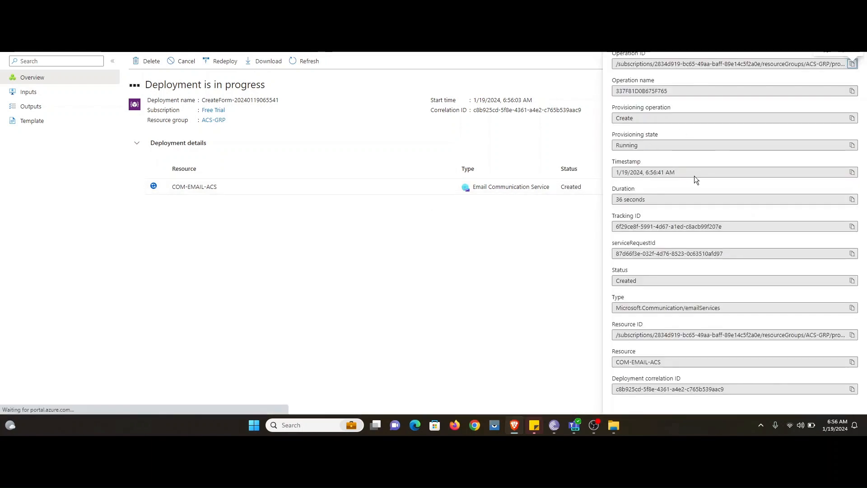
click(852, 37)
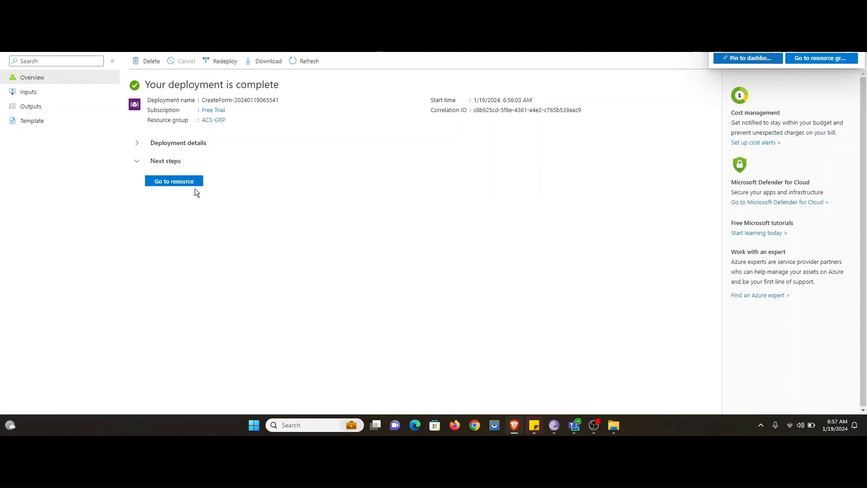
click(175, 181)
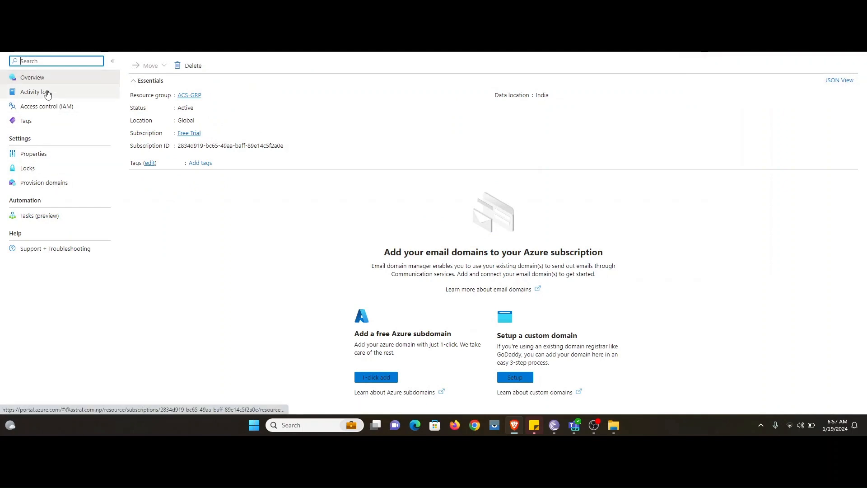
double_click(184, 109)
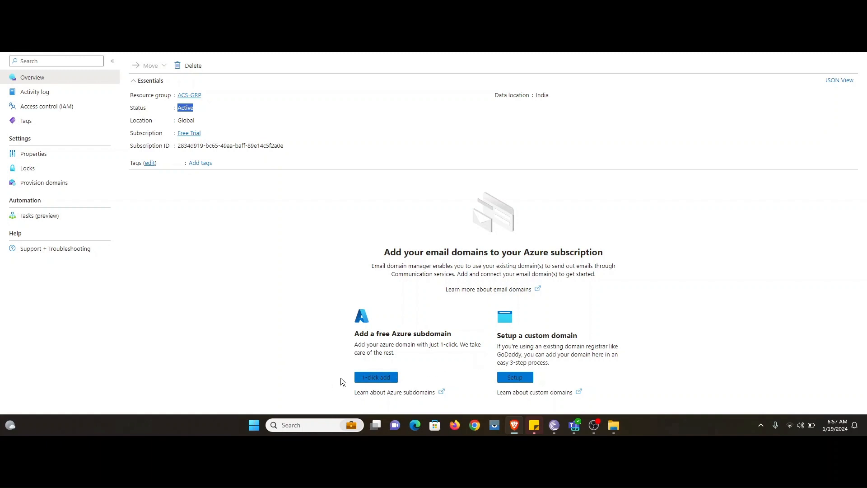
drag(354, 334, 446, 331)
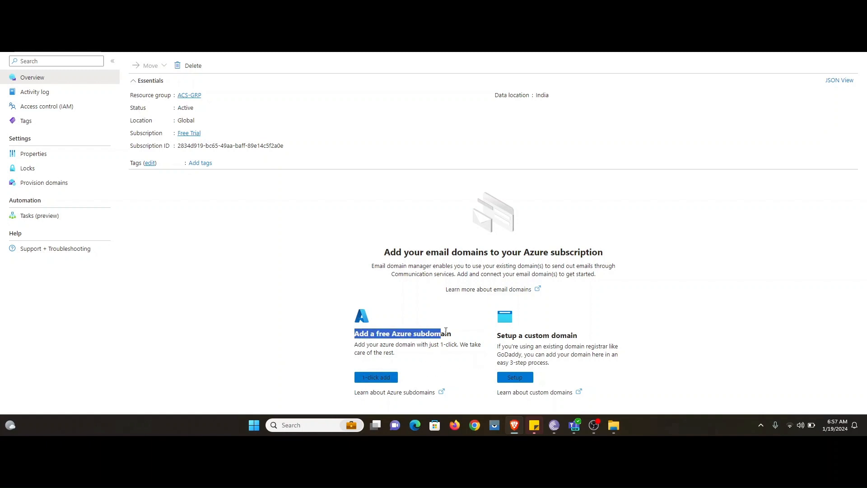
click(475, 345)
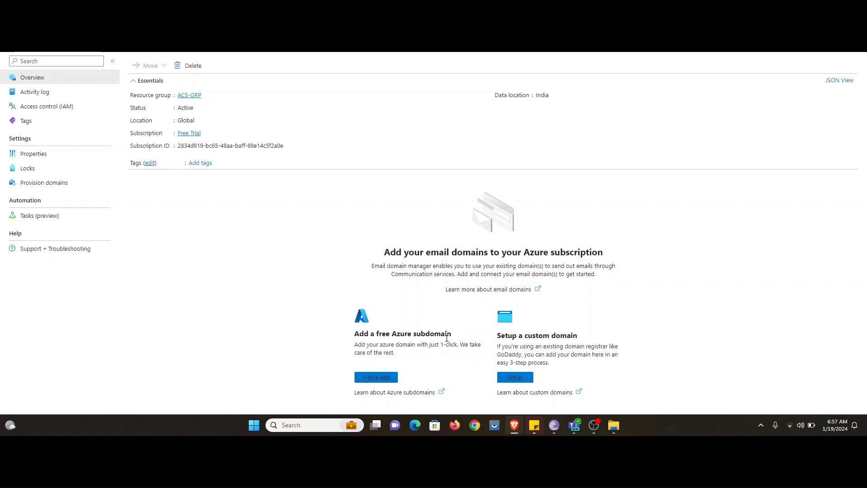
drag(497, 336, 587, 339)
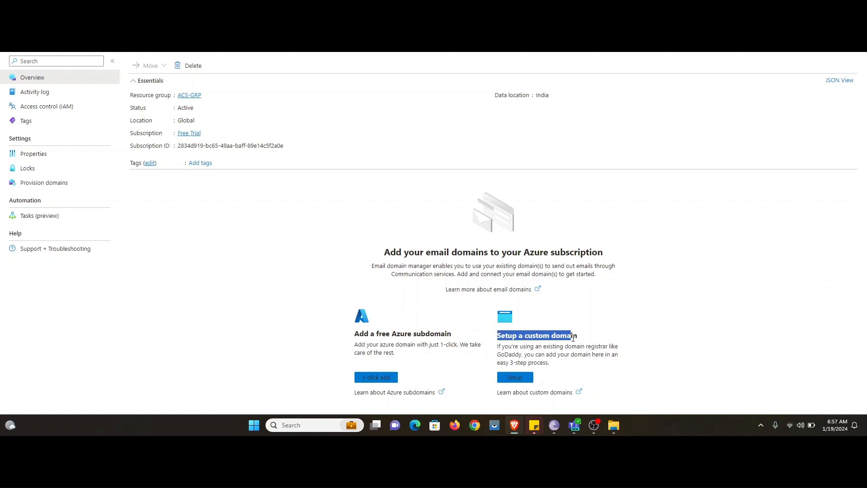
click(528, 355)
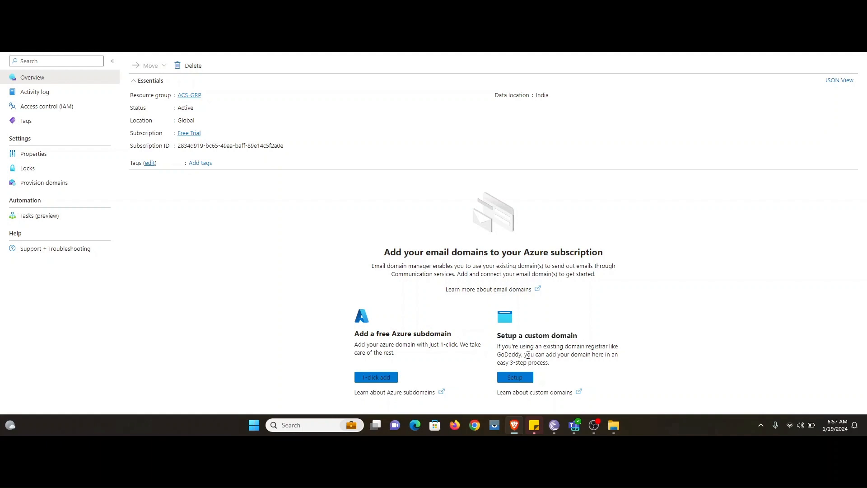
Step: Set up a custom domain for the email service, entering and re-entering the owner's domain name, and add it
click(506, 379)
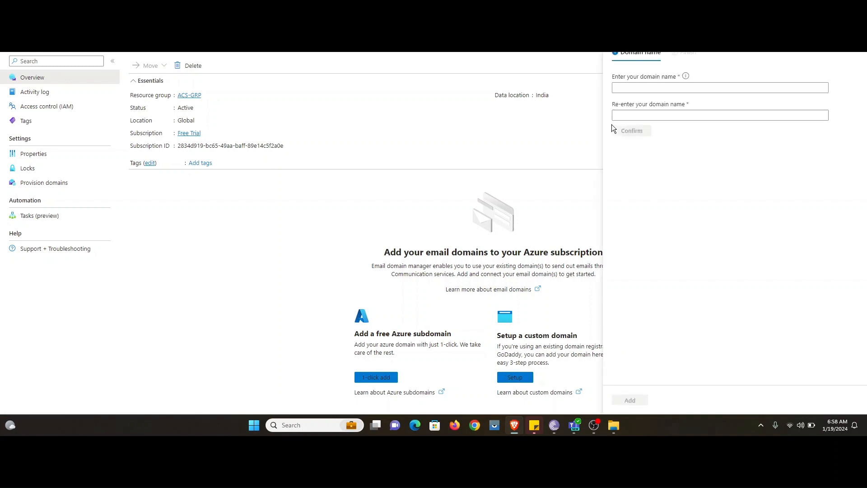
click(629, 89)
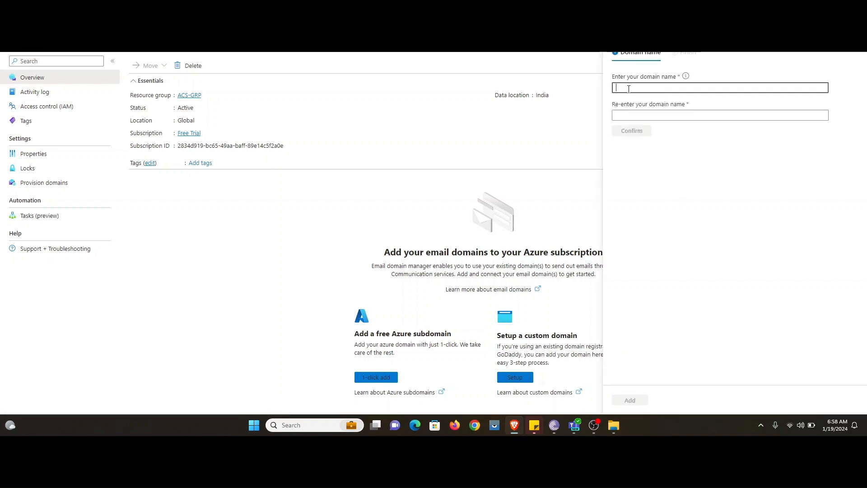
text(sudiprijal.com.np)
key(ctrl+a)
key(ctrl+c)
key(Tab)
key(ctrl+v)
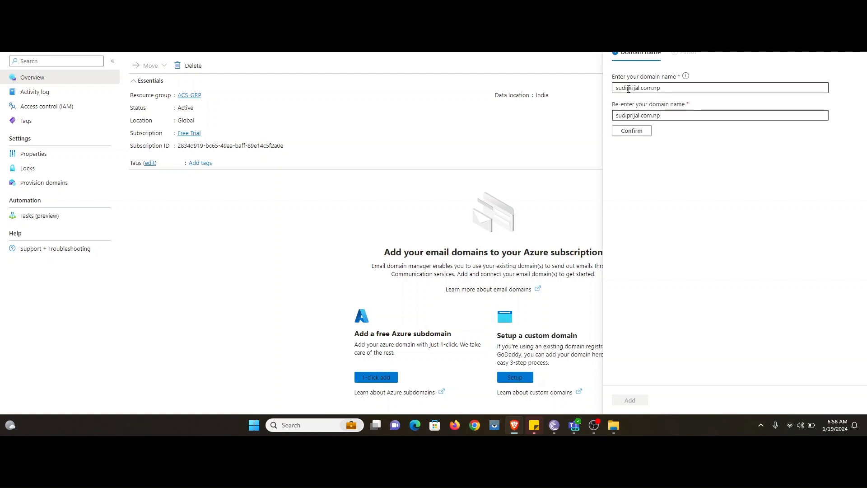
click(632, 132)
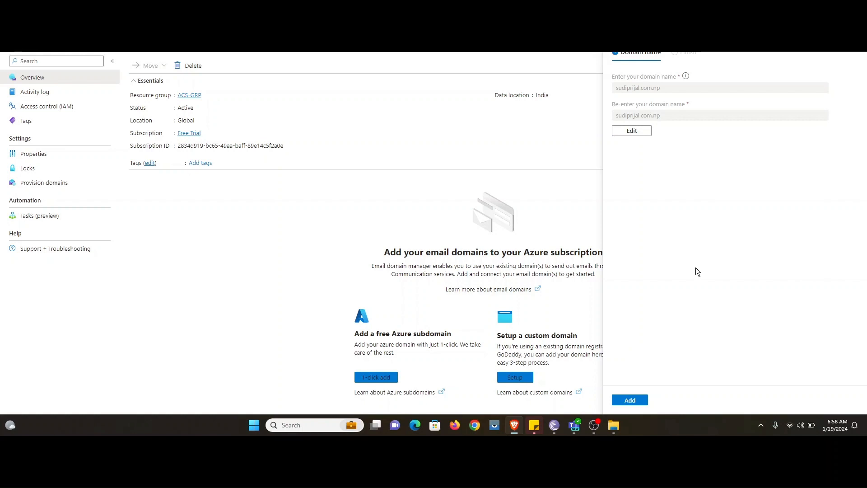
click(627, 401)
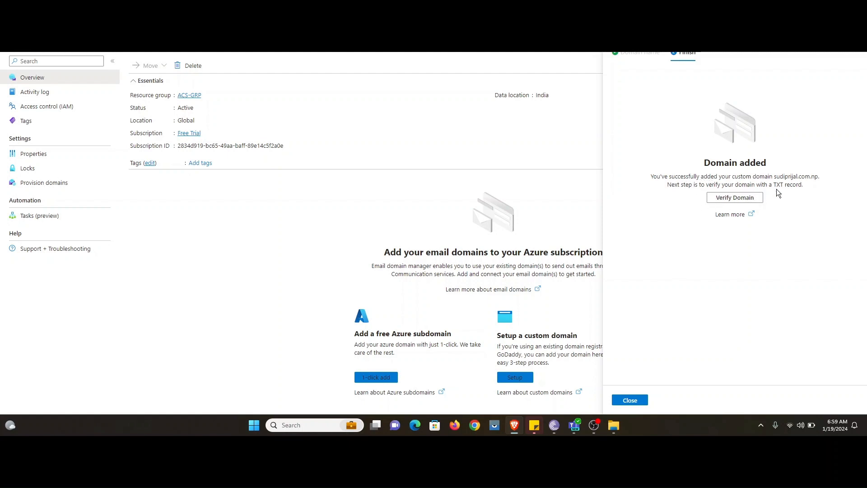
Step: Start verification of the added custom domain using its TXT record and submit the reviewed details
click(741, 199)
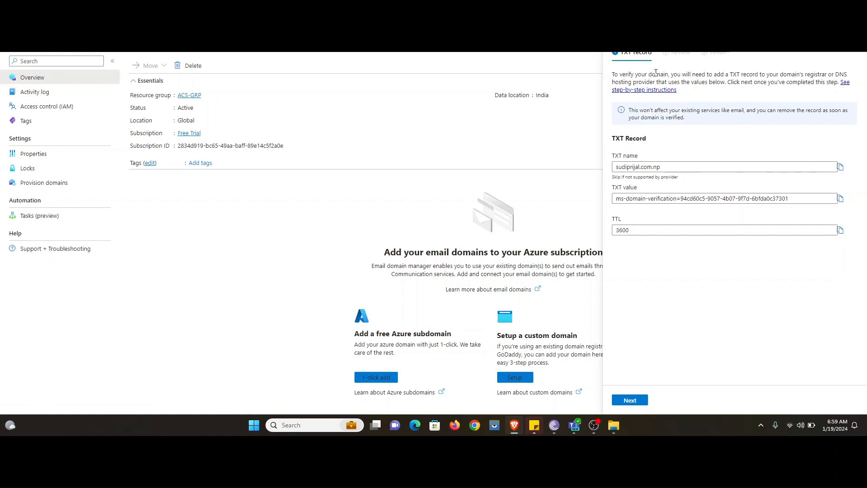
double_click(624, 167)
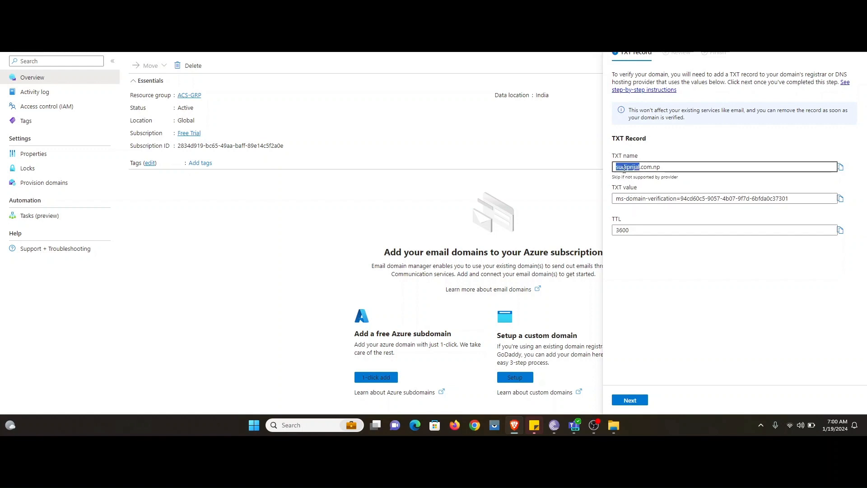
click(665, 167)
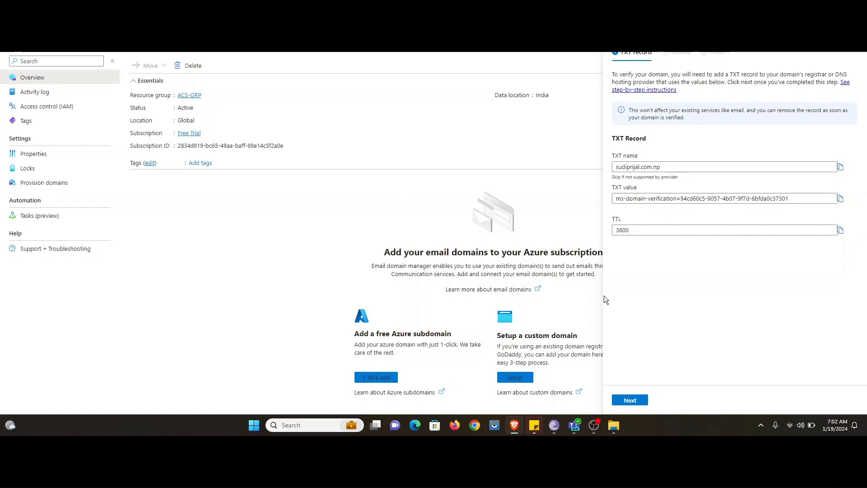
click(630, 400)
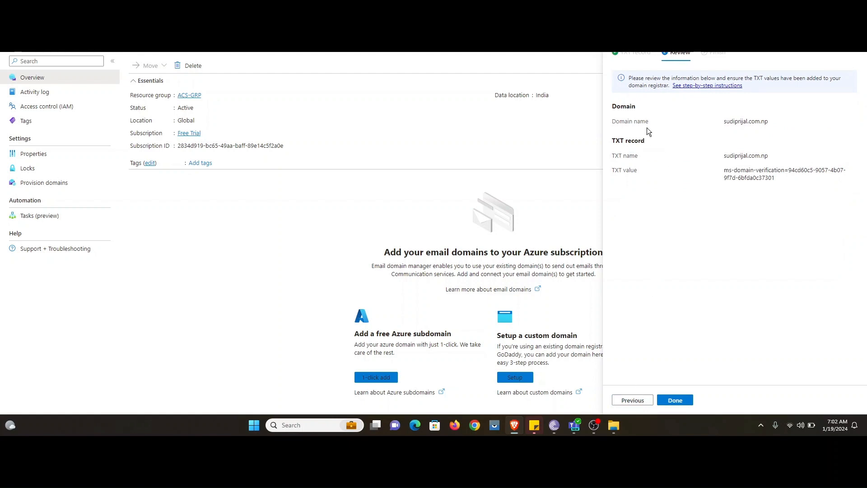
click(669, 401)
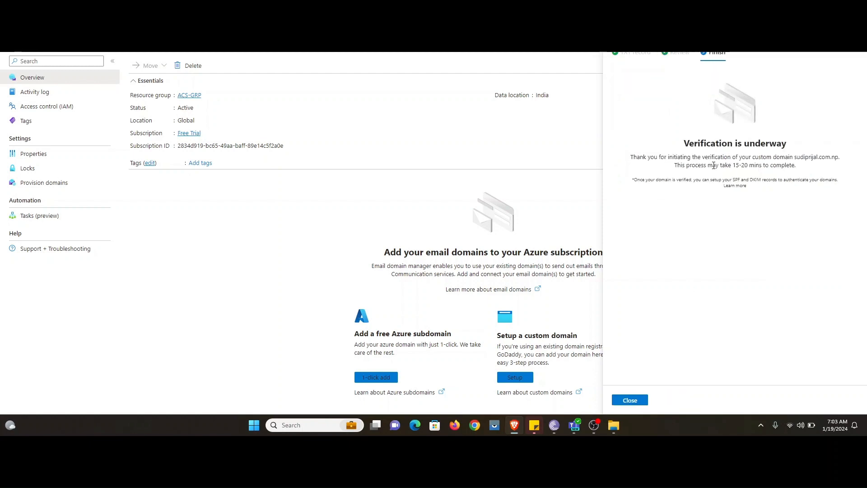
drag(707, 167, 738, 168)
click(751, 260)
drag(715, 181, 748, 182)
click(726, 185)
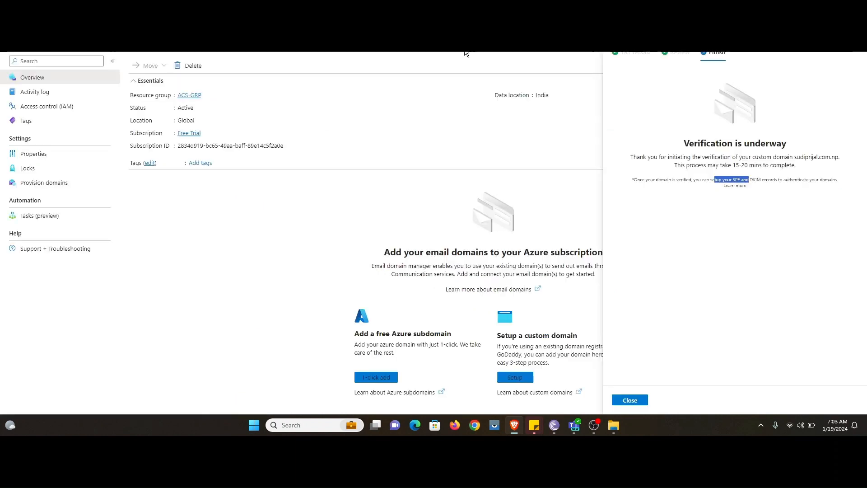
click(699, 193)
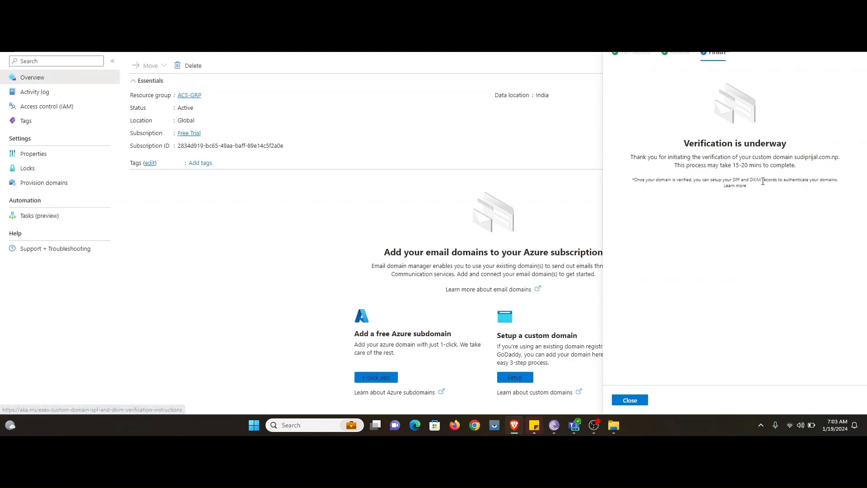
double_click(756, 180)
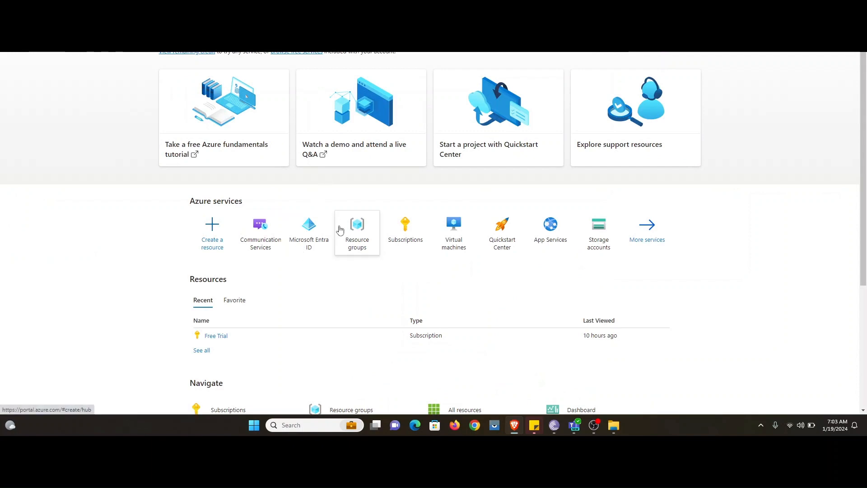
Step: Open the owned applications in the app registrations of Microsoft Entra ID
click(309, 240)
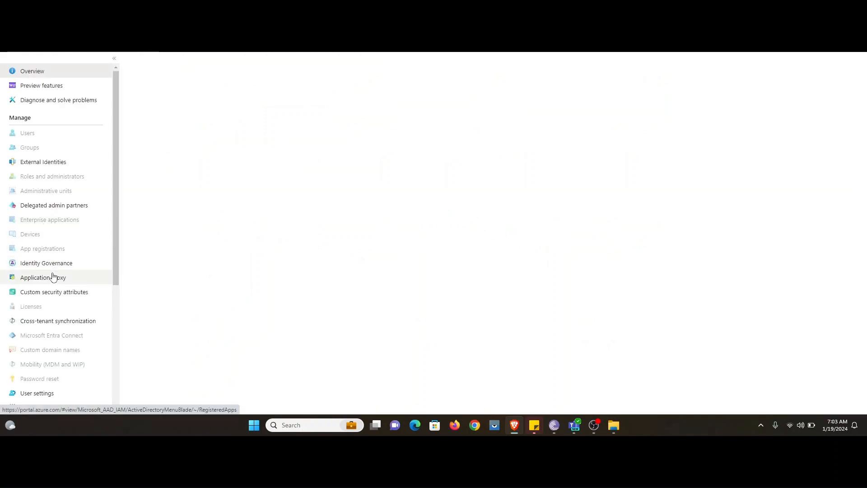
click(53, 235)
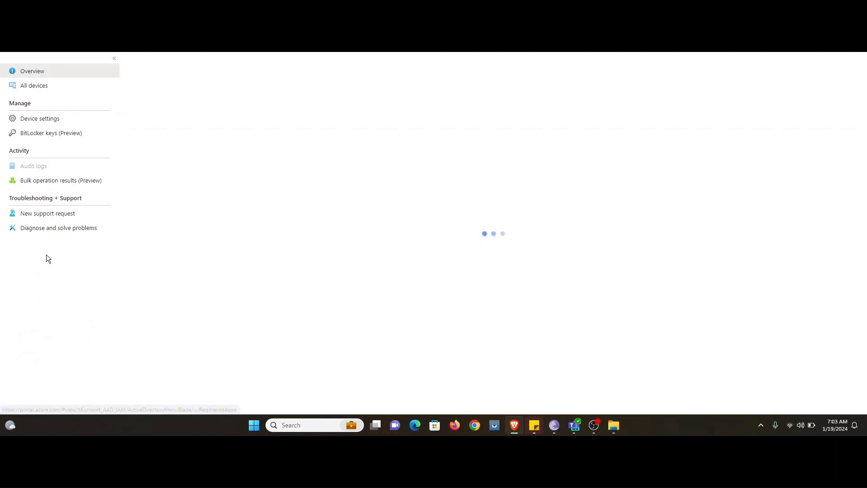
click(45, 26)
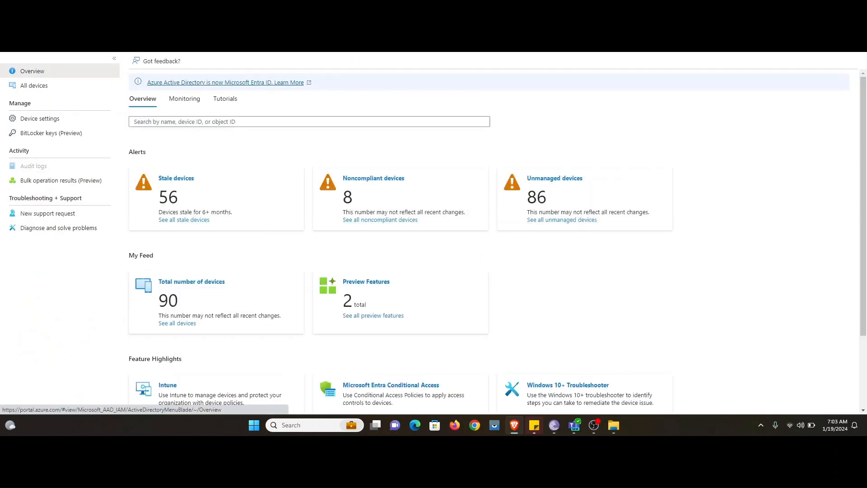
click(45, 251)
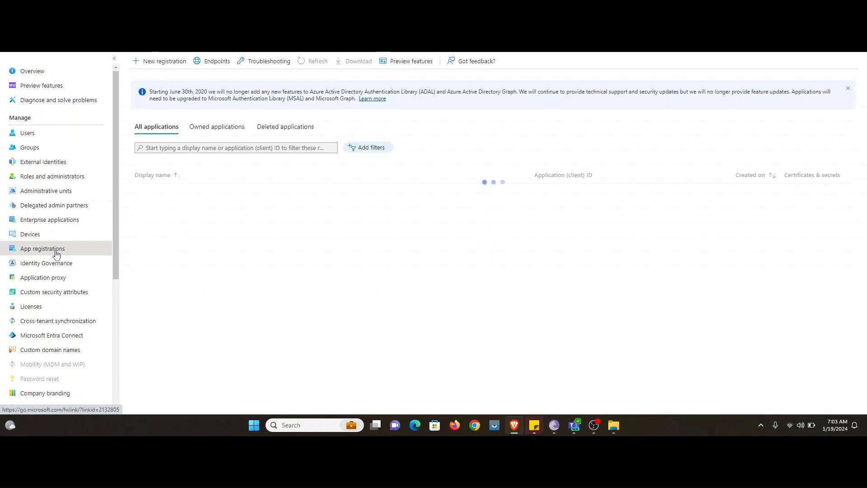
click(218, 127)
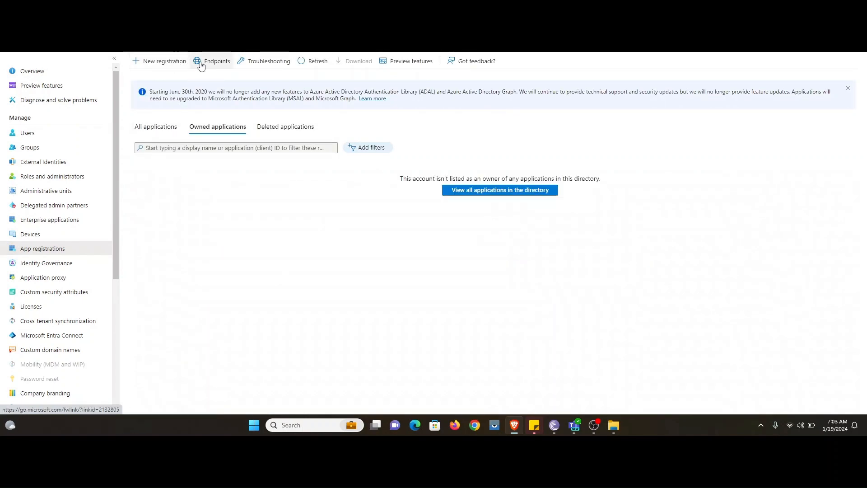
Step: Start a new app registration named ACS-APP-SMTP that supports accounts in any organizational directory (Multitenant)
click(159, 60)
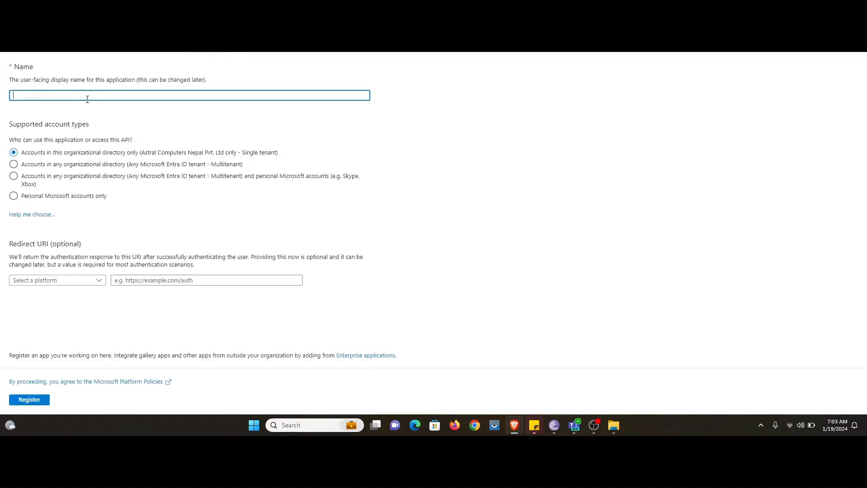
click(87, 99)
text(ACS-APP-SMTP)
click(54, 167)
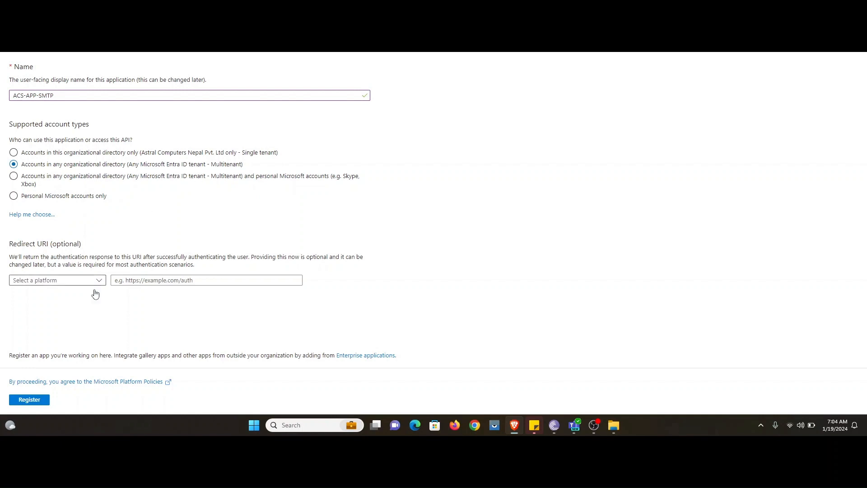
Step: Register the ACS-APP-SMTP application and highlight its application (client) ID in the overview
click(25, 403)
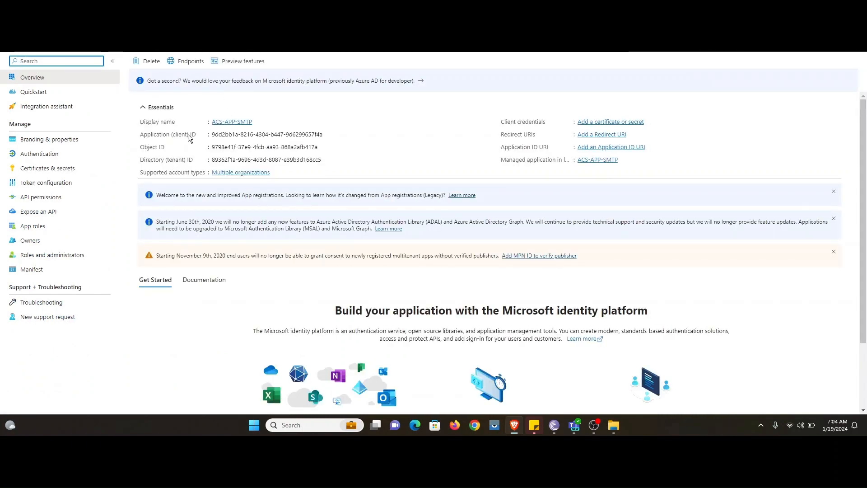
click(213, 135)
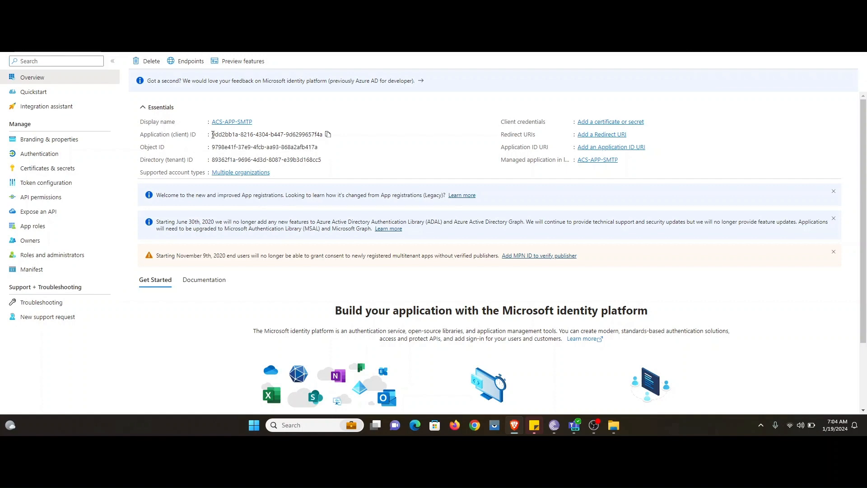
drag(213, 134, 307, 140)
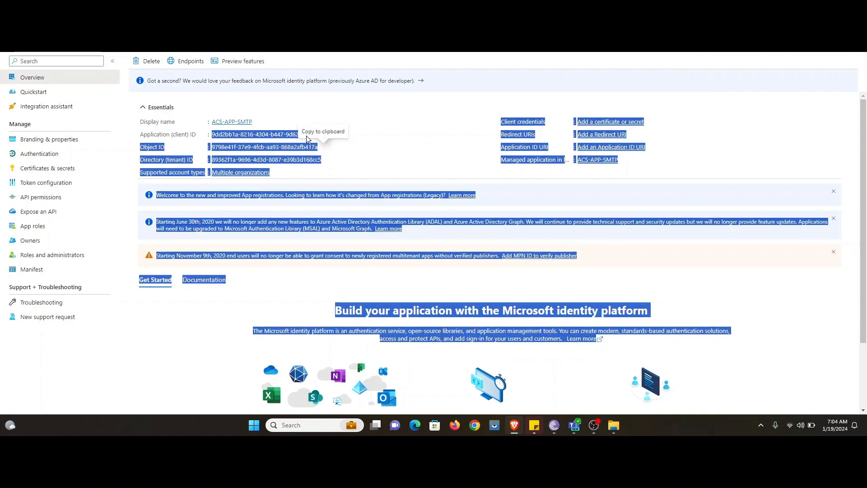
click(274, 134)
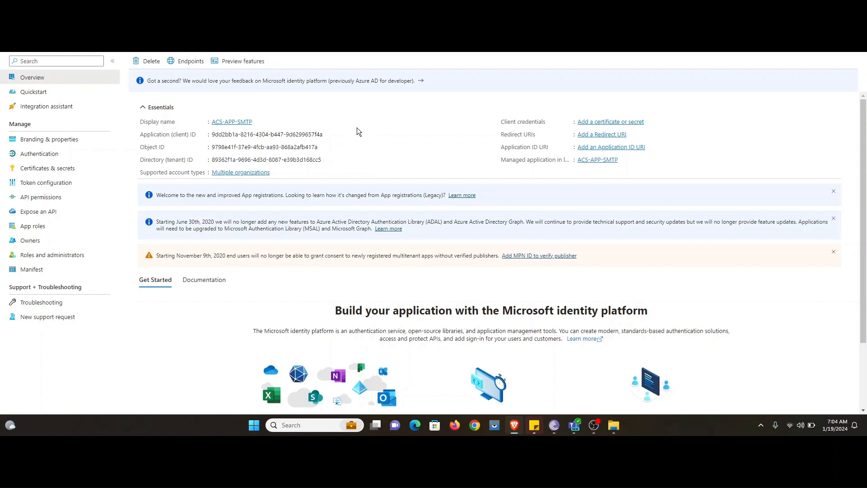
Step: Add a client secret described as SMTP-CLIENT_SEC with an expiry of 730 days (24 months) to the app registration
click(52, 170)
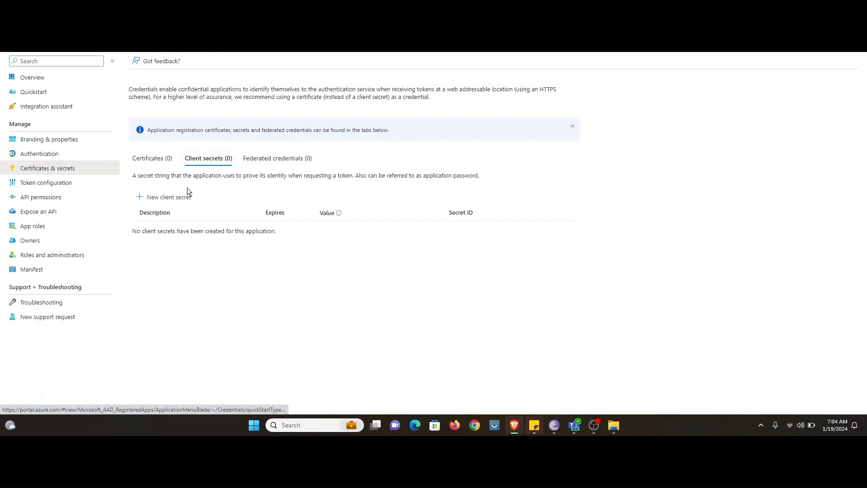
click(166, 202)
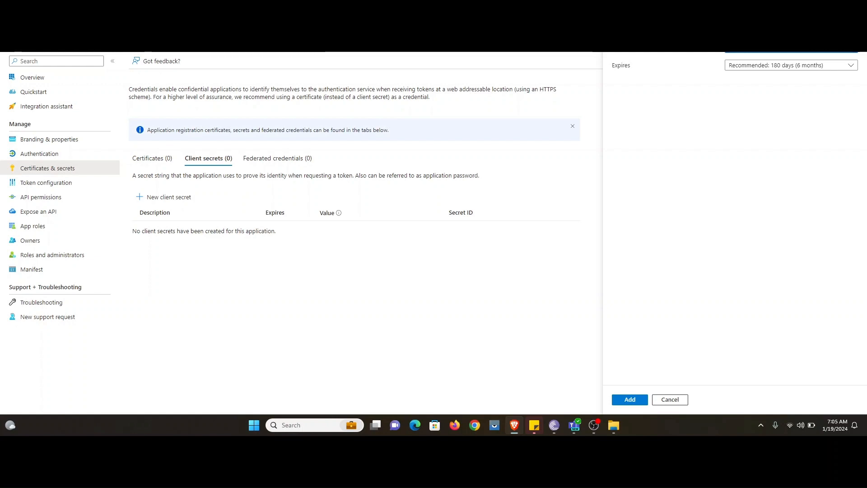
click(758, 73)
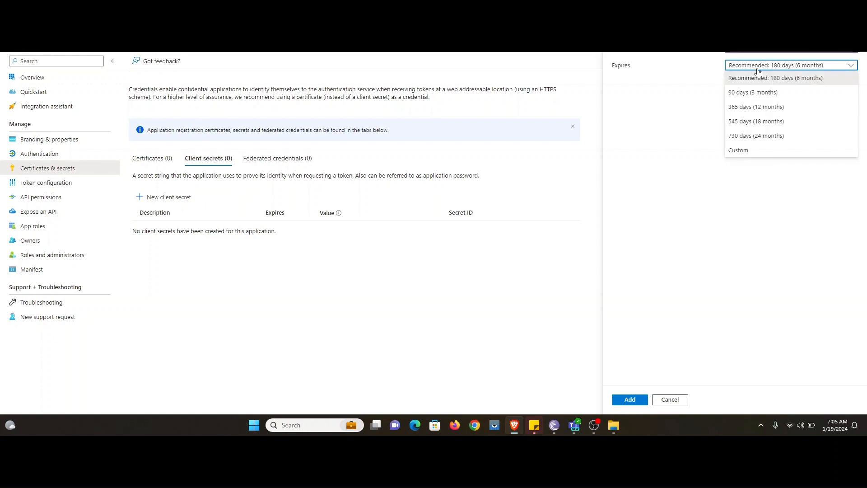
click(748, 137)
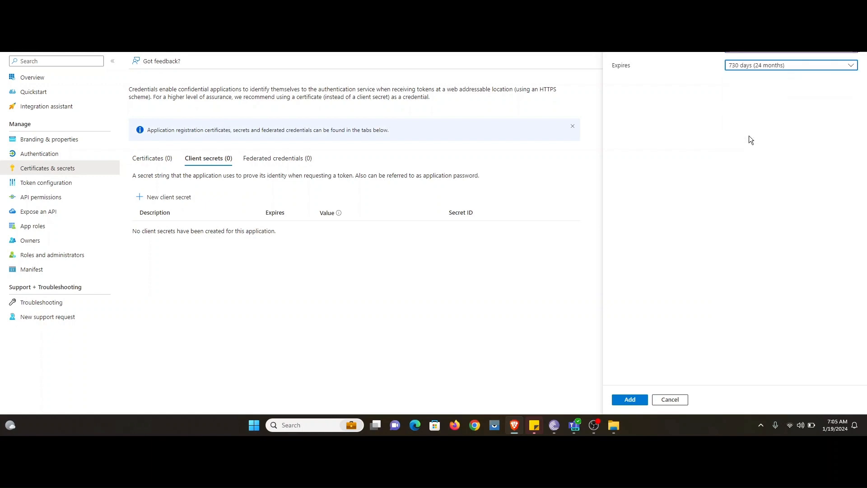
click(628, 400)
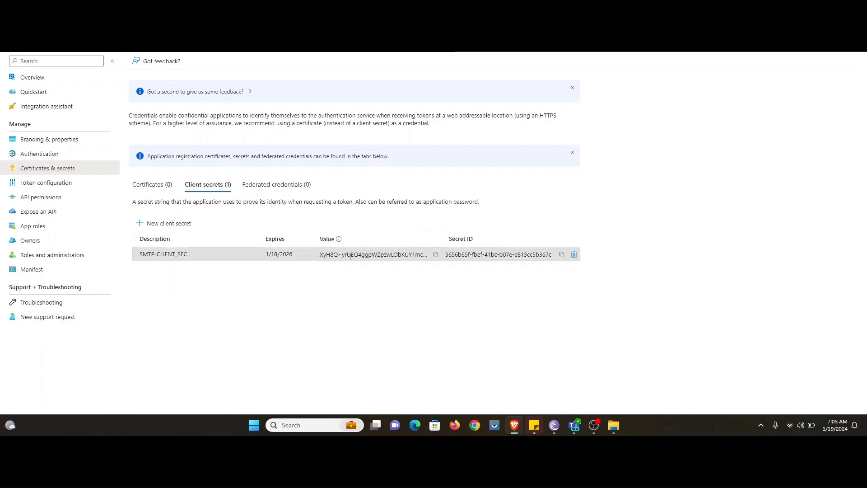
Step: Copy the value of the SMTP-CLIENT_SEC client secret to the clipboard
drag(322, 254, 433, 257)
click(429, 284)
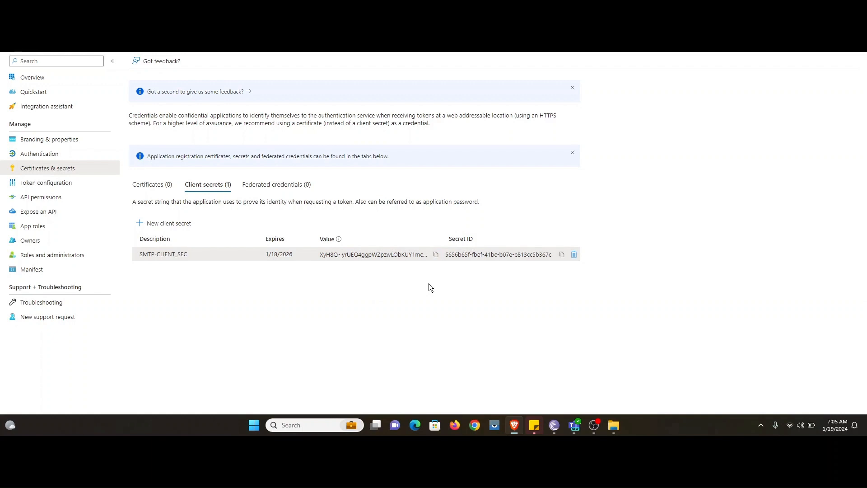
click(435, 256)
Step: Search the computer for a note-taking app and switch to Notepad++
key(super)
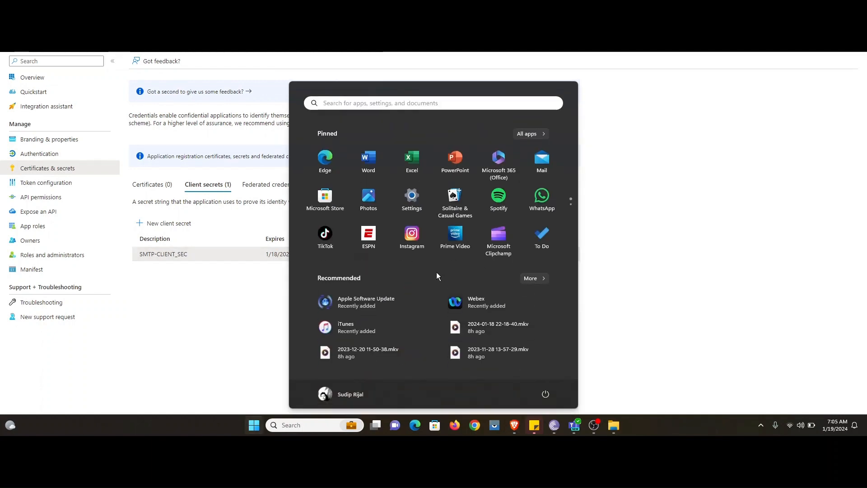
click(685, 129)
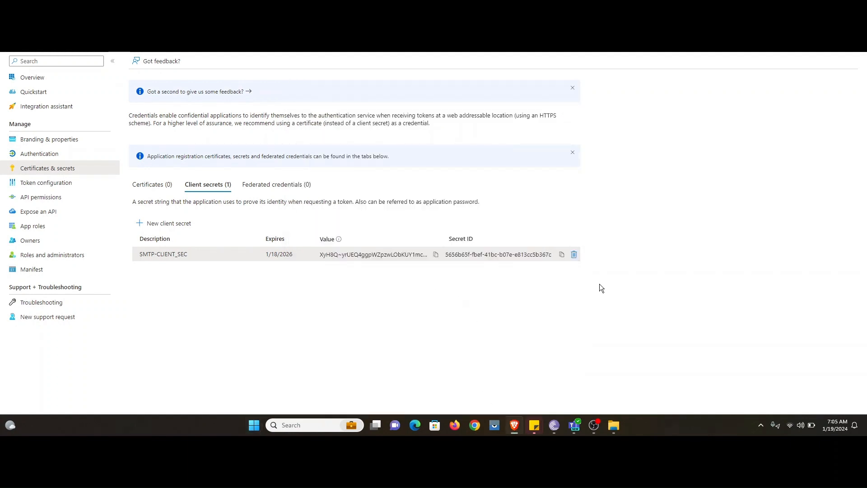
key(super)
text(note)
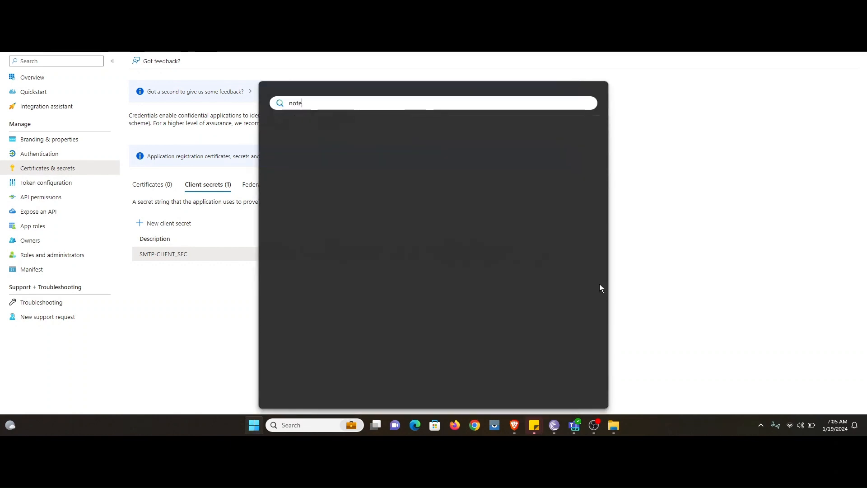
key(Down)
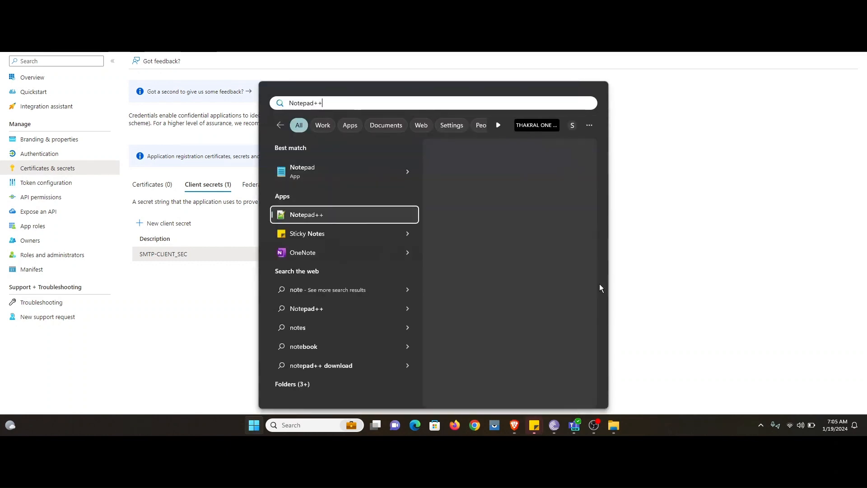
key(Up)
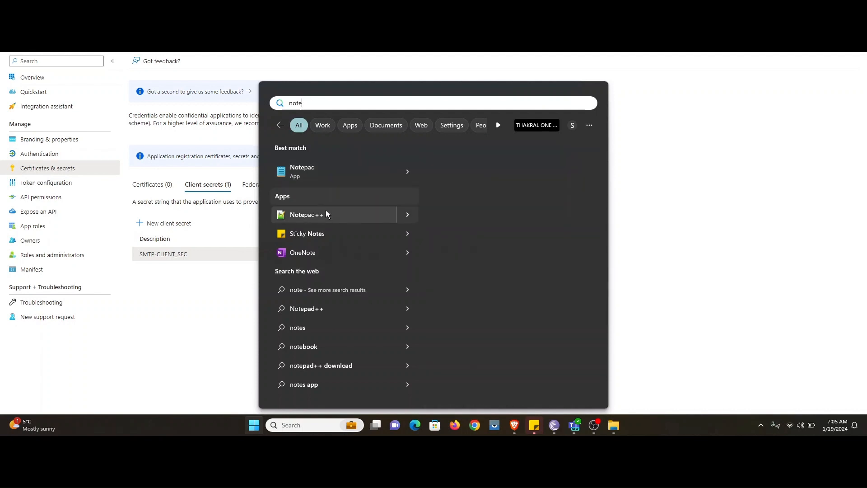
click(326, 212)
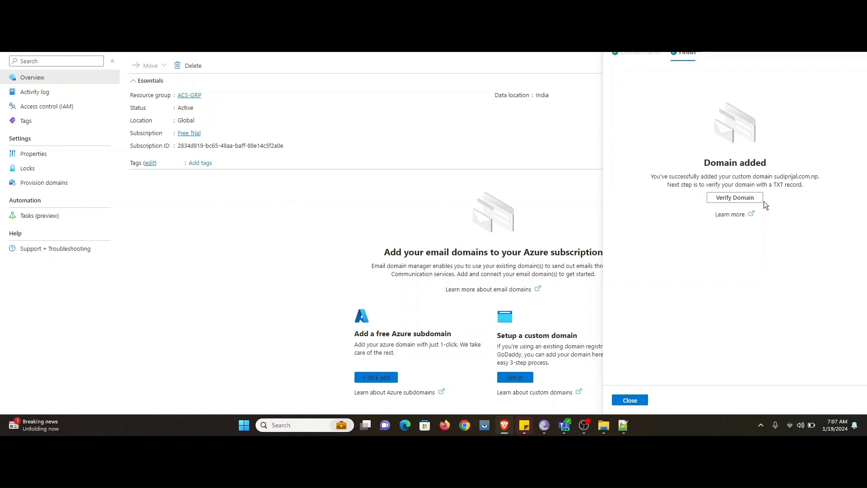
Step: Start verification of the added custom domain with its TXT record, submit the reviewed details and highlight the verification notice
click(741, 198)
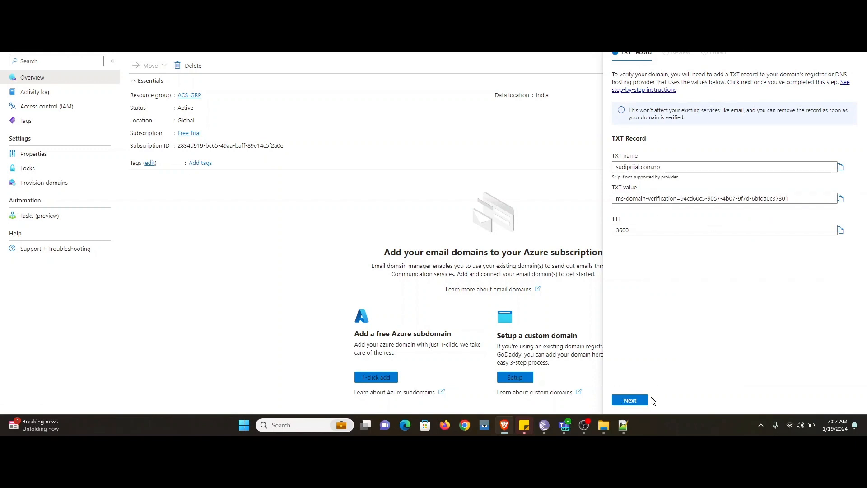
click(632, 402)
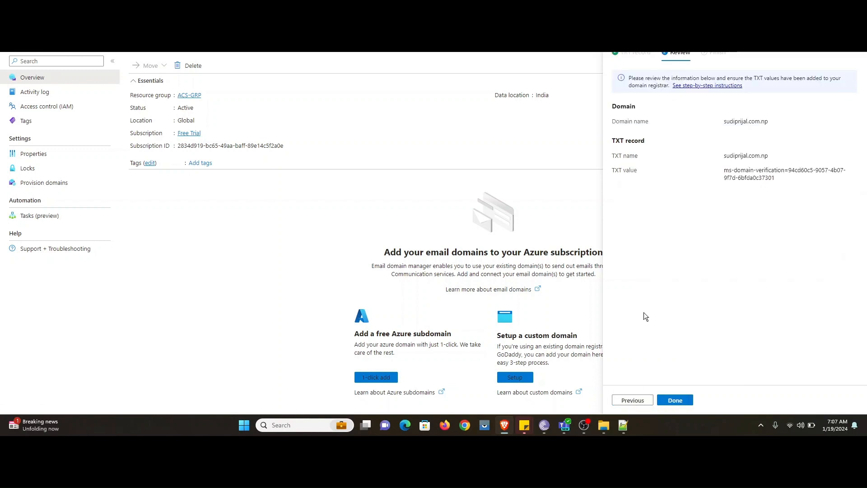
click(672, 399)
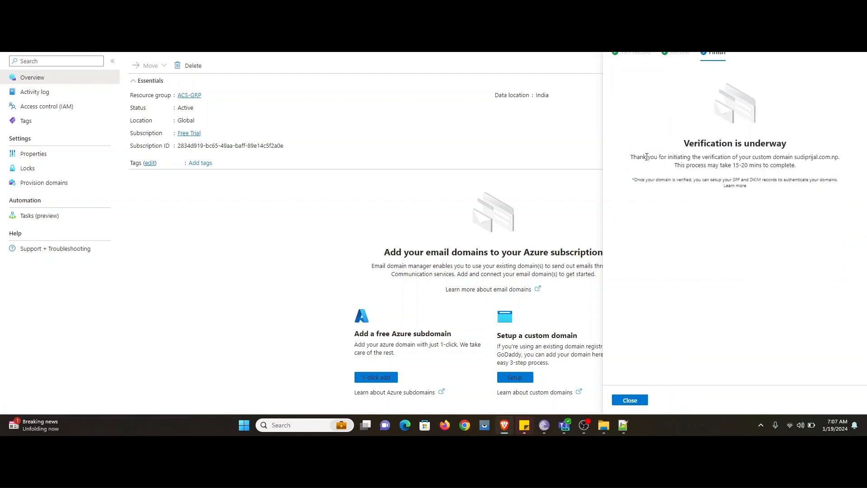
drag(647, 157, 741, 205)
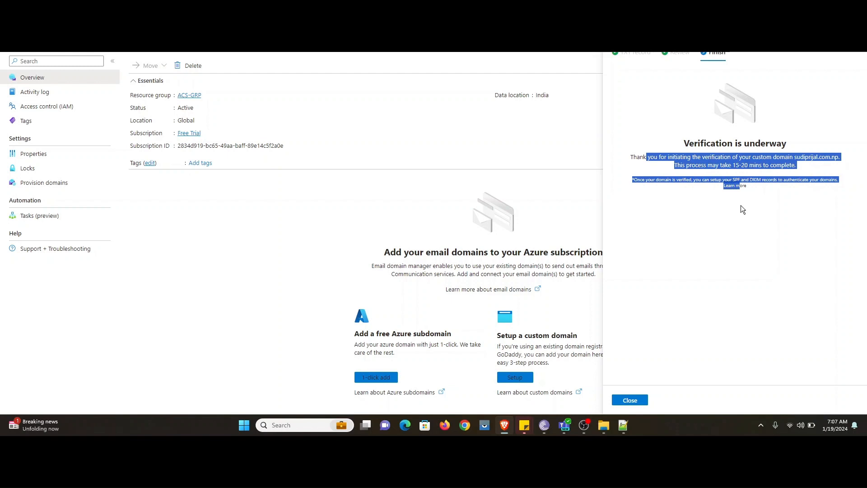
click(738, 250)
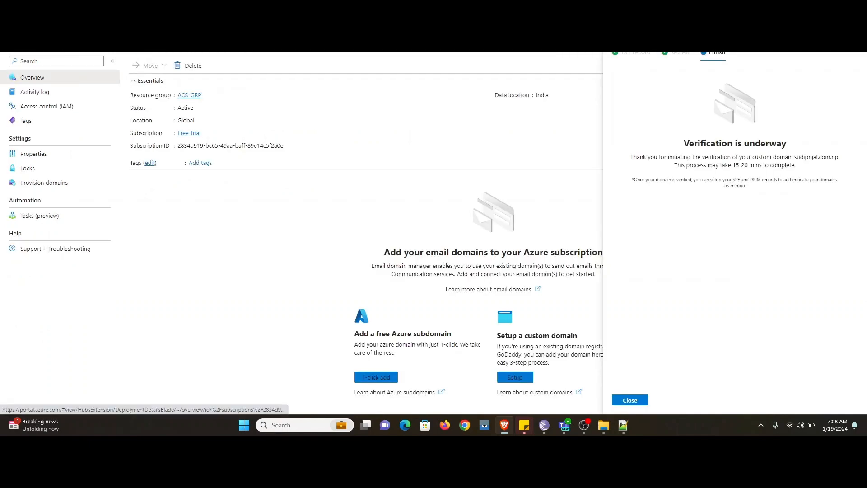
Step: Open the COM-SERV-SMTP communication service from the ACS-GRP resource group
click(86, 28)
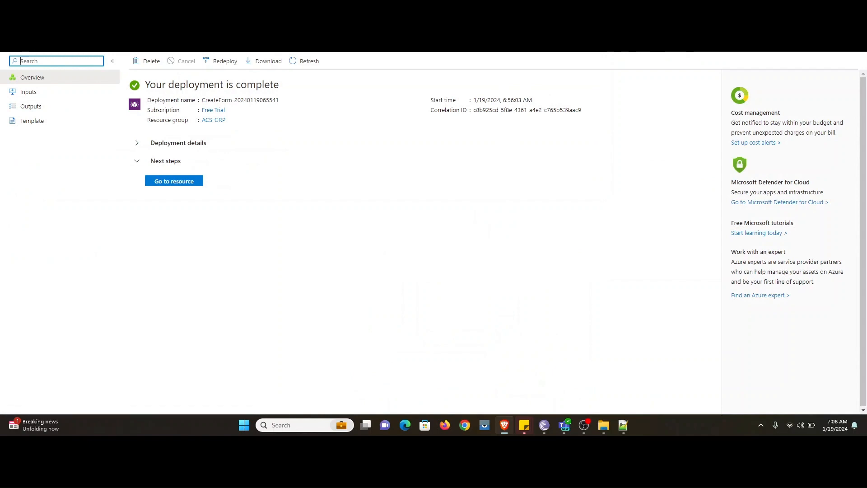
click(17, 24)
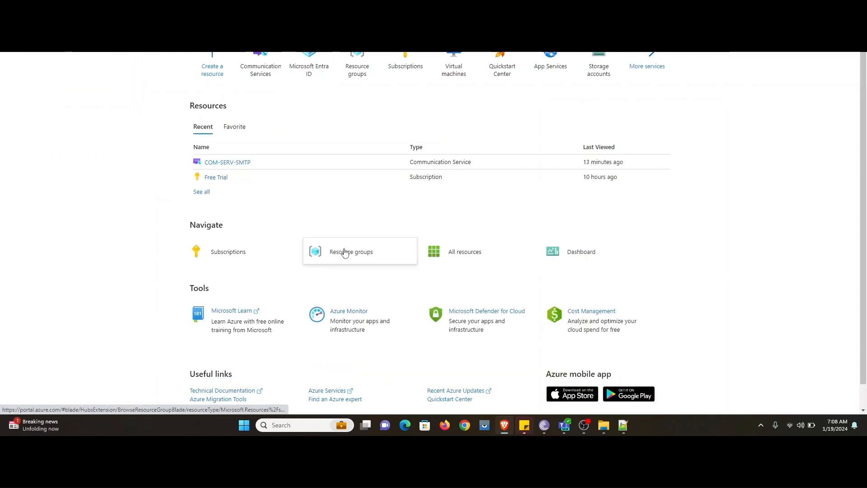
click(345, 251)
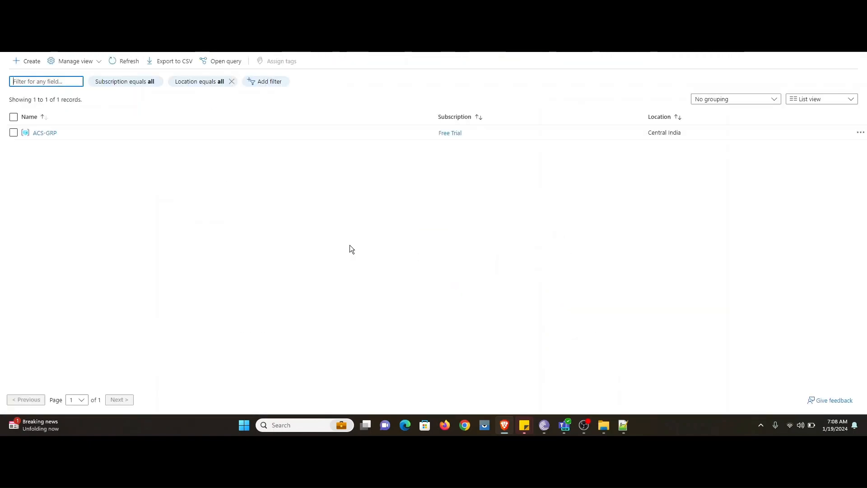
click(37, 133)
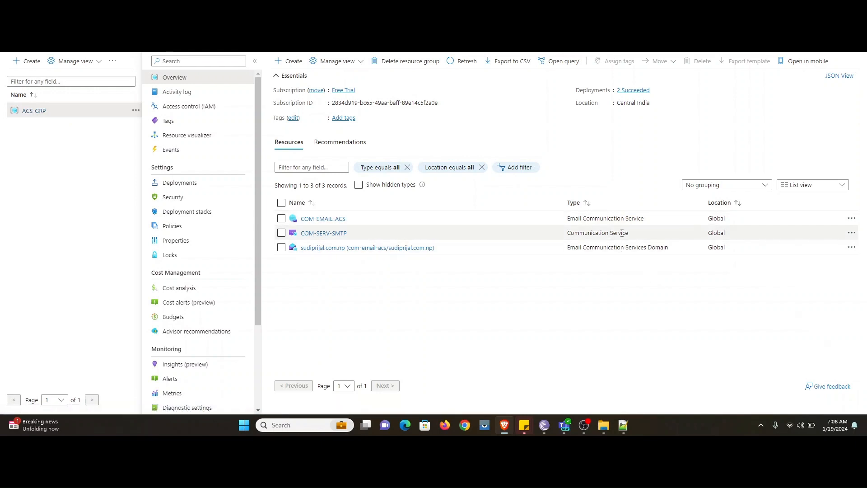
click(328, 234)
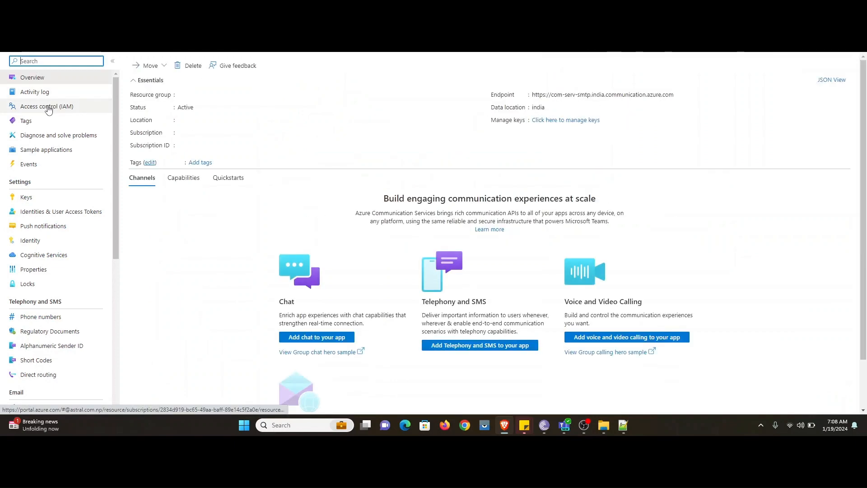
Step: Open the list of available roles in the communication service's access control (IAM)
click(48, 108)
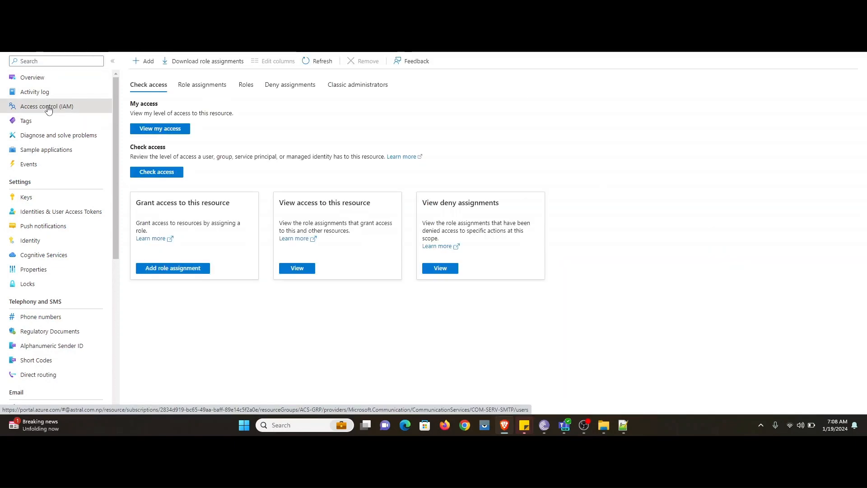
click(150, 66)
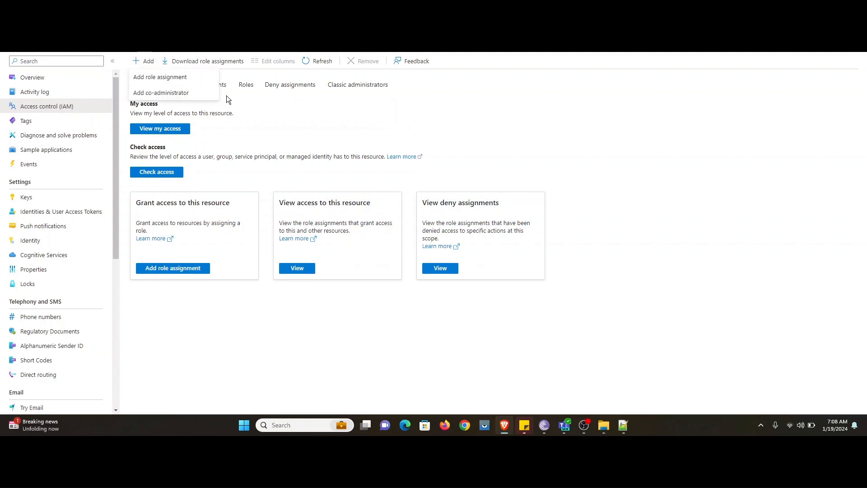
click(277, 115)
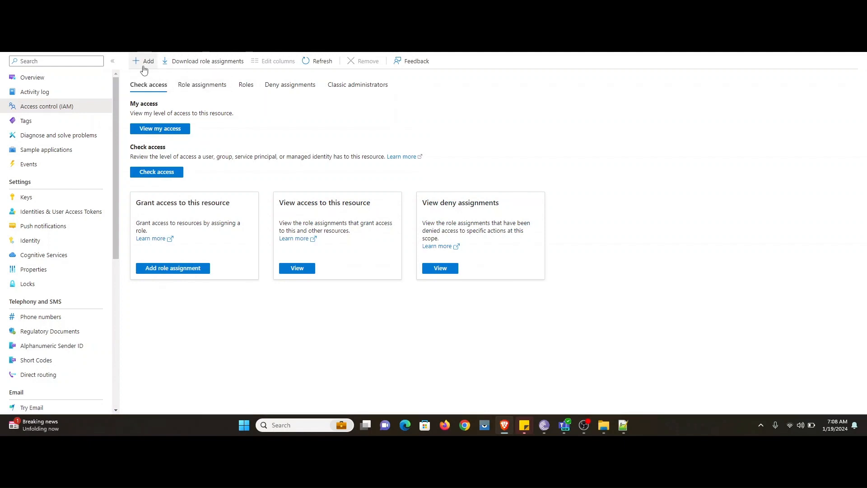
click(246, 86)
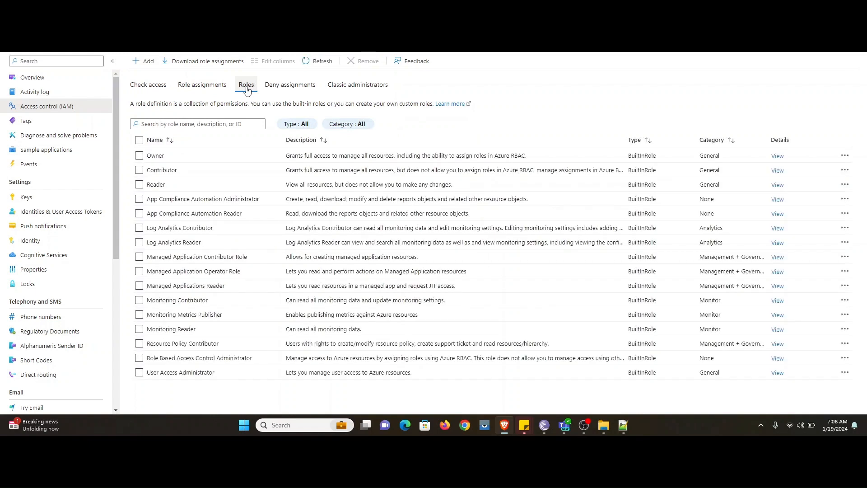
Step: Clone the Reader role into a custom role named "ACS Email SMTP ROle" and start adding permissions to it
click(139, 185)
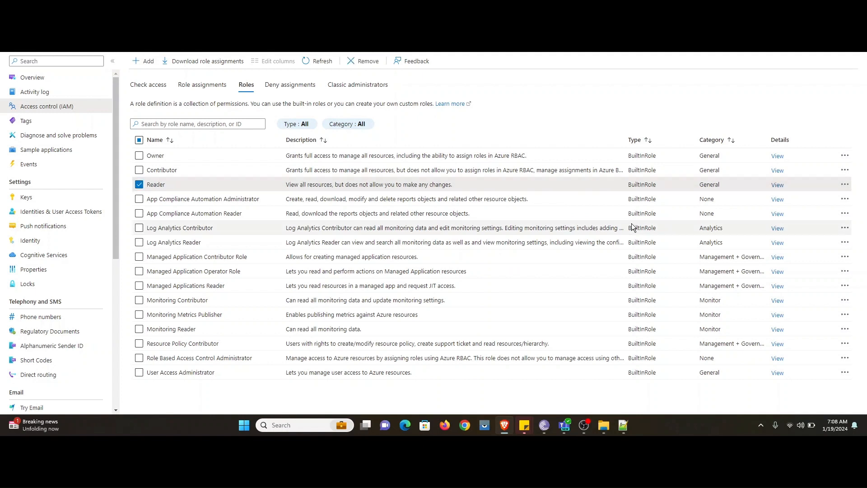
click(844, 184)
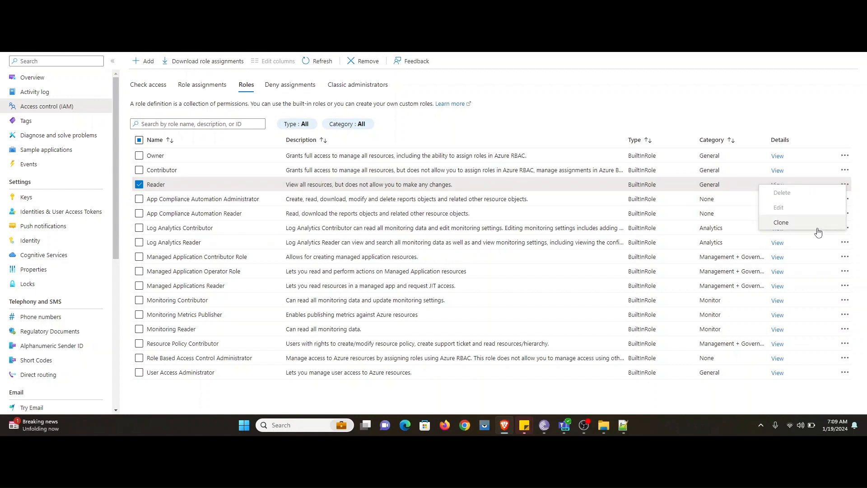
click(802, 222)
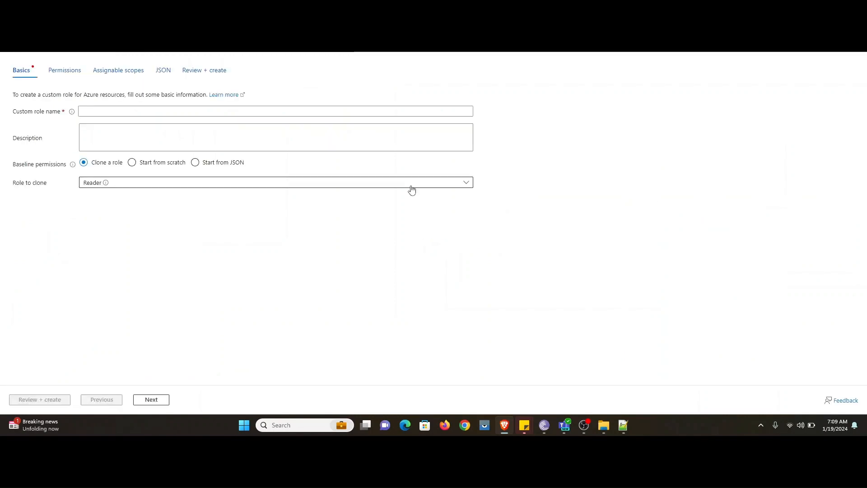
click(96, 110)
text(A)
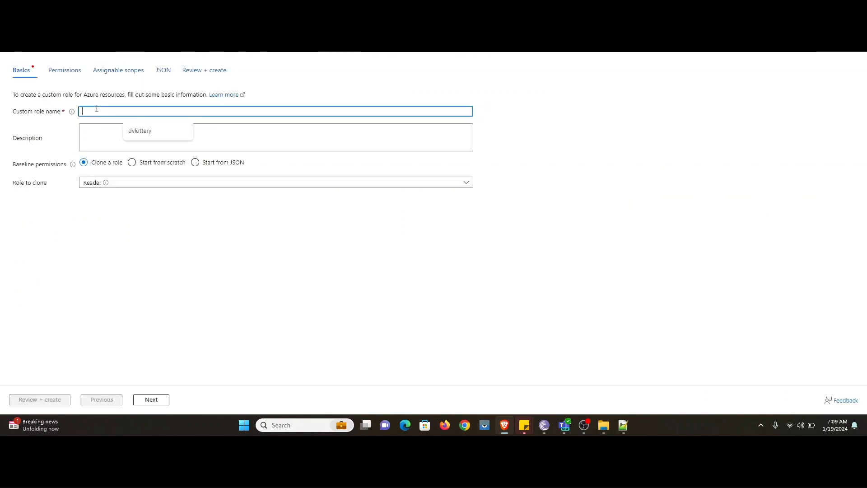
text(CS)
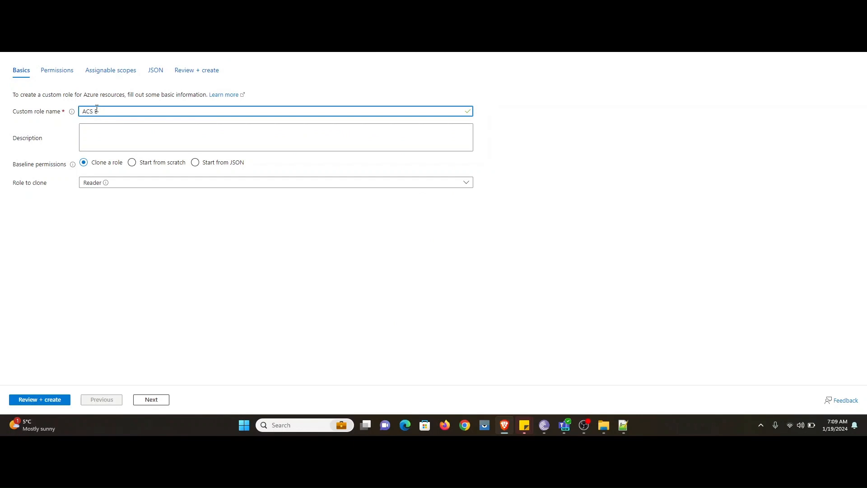
text( Email SMTP ROle)
click(108, 141)
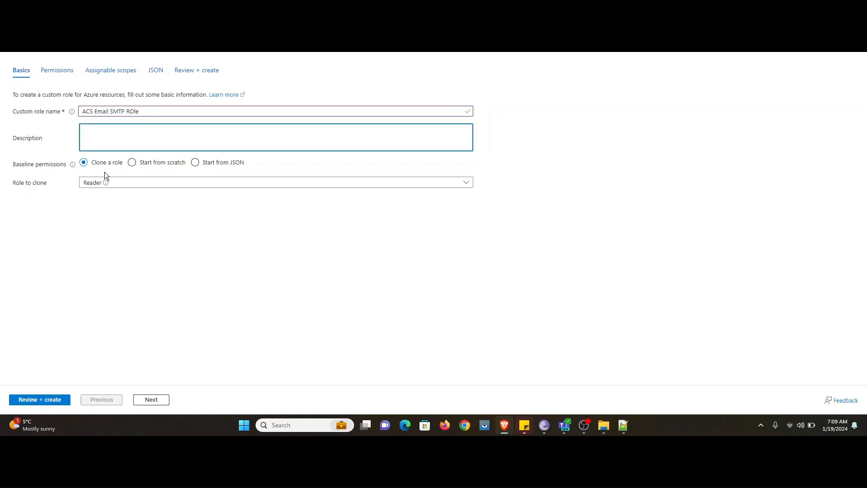
click(152, 400)
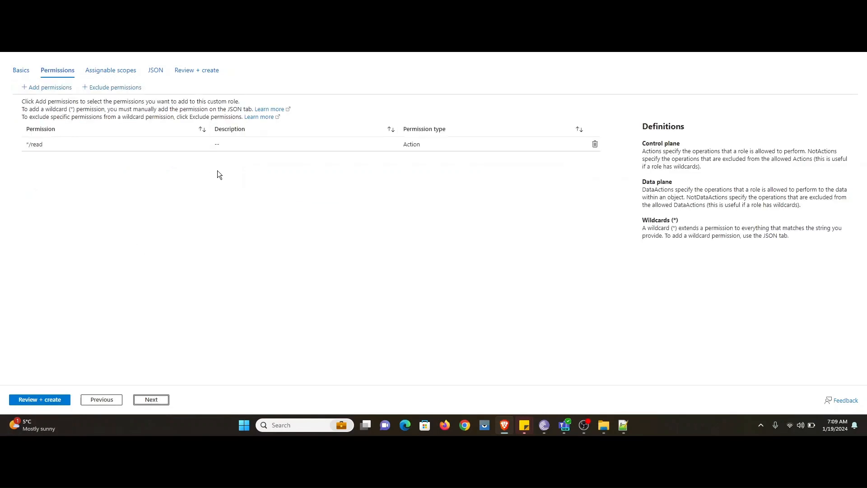
click(59, 90)
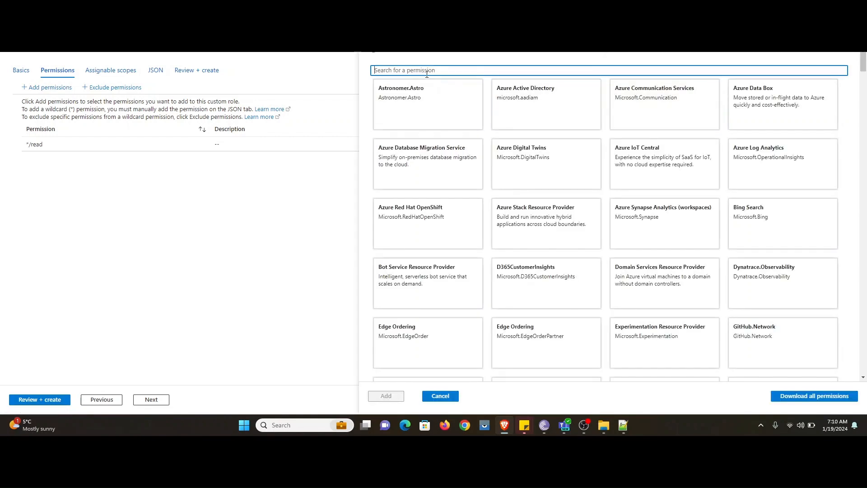
text(ac)
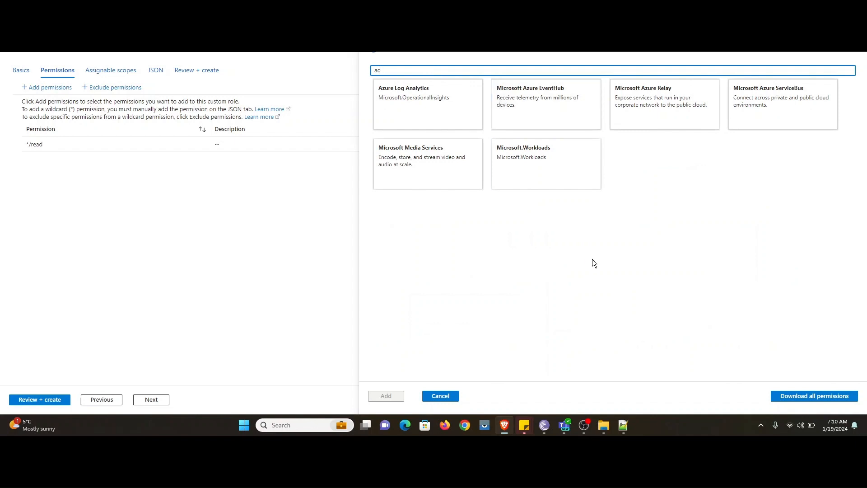
key(BackSpace)
key(BackSpace)
text(azure cmmunic)
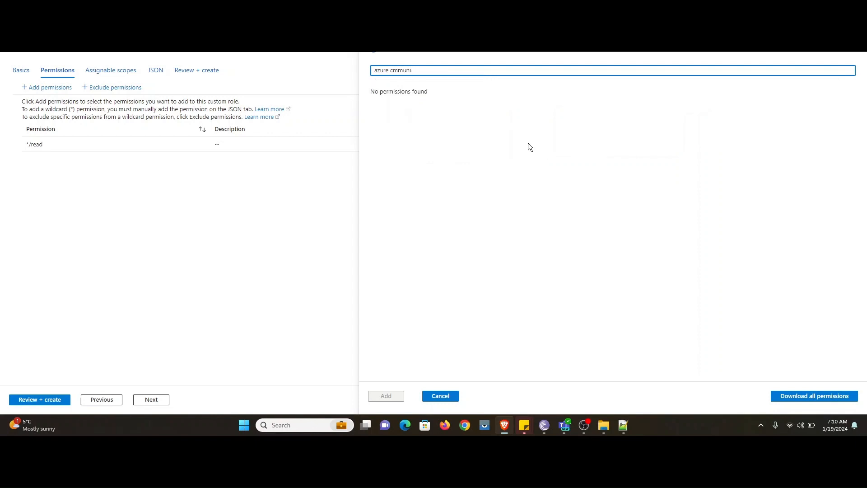
key(BackSpace)
key(BackSpace)
key(BackSpace)
key(BackSpace)
key(BackSpace)
key(BackSpace)
key(BackSpace)
key(BackSpace)
key(BackSpace)
key(BackSpace)
key(BackSpace)
key(BackSpace)
click(206, 259)
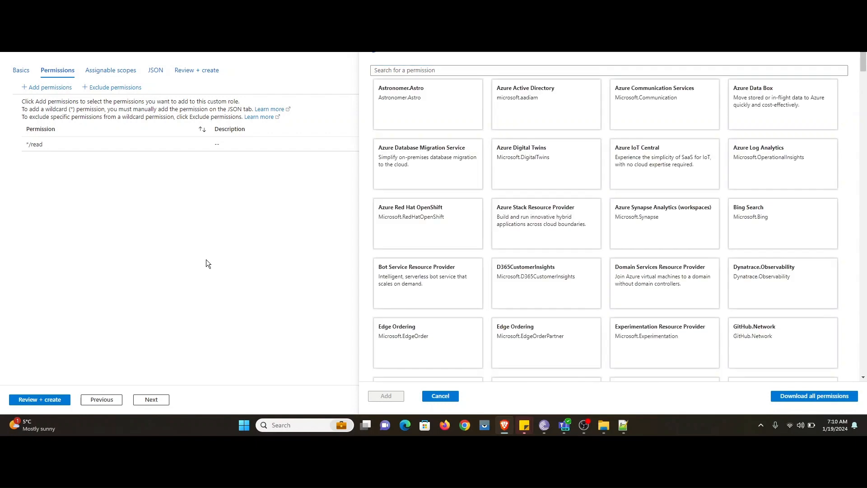
Step: Find the Azure Communication Services permissions with "communica" and add Read registered subscriptions and Write EmailService_CreateOrUpdate to the role
click(470, 68)
text(communica)
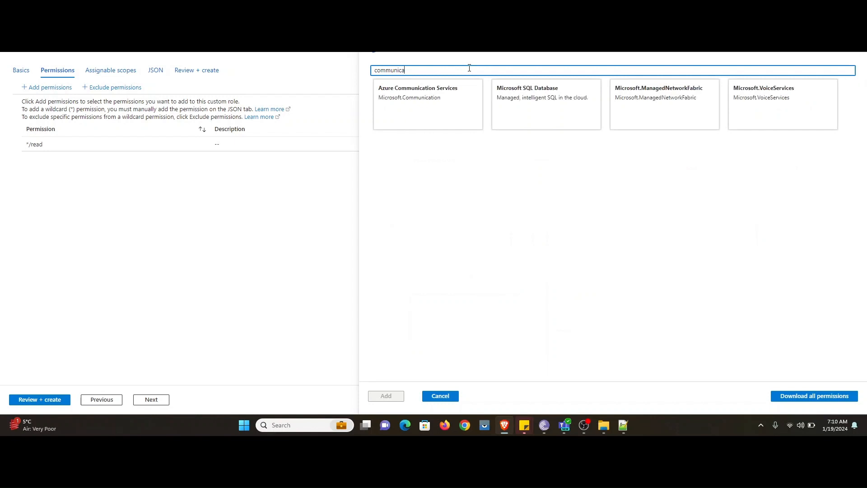
click(417, 99)
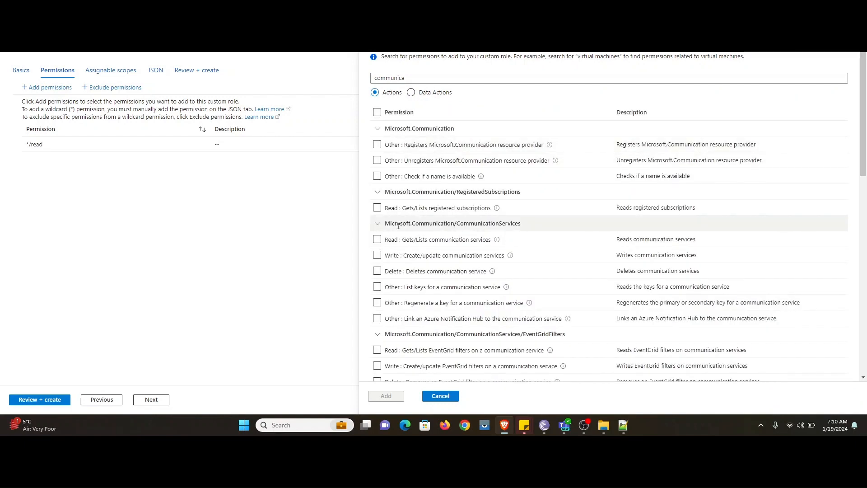
click(377, 208)
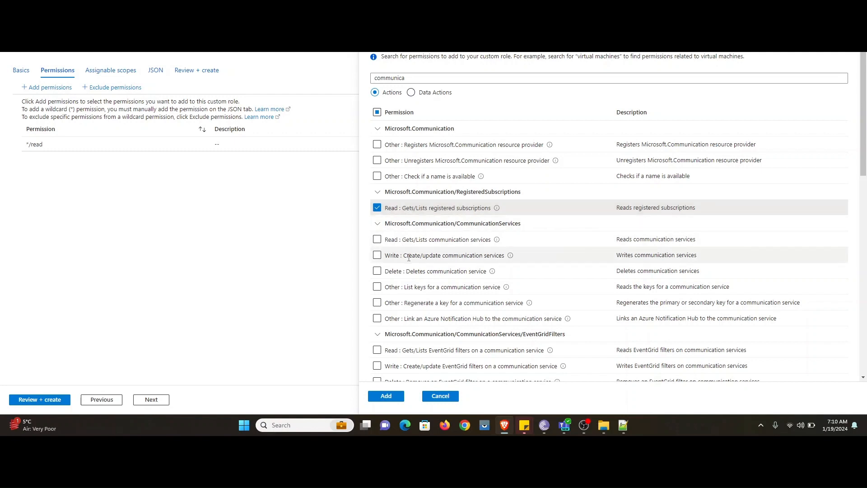
scroll(418, 333, down, 1)
scroll(418, 333, down, 3)
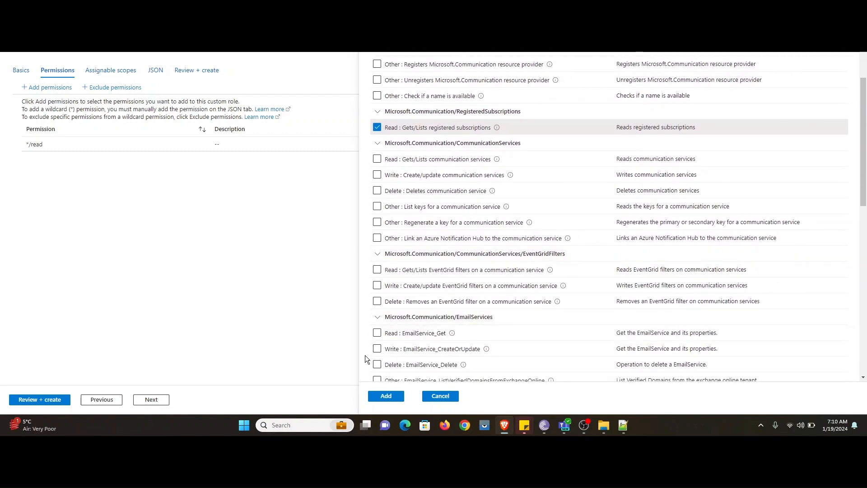
click(376, 349)
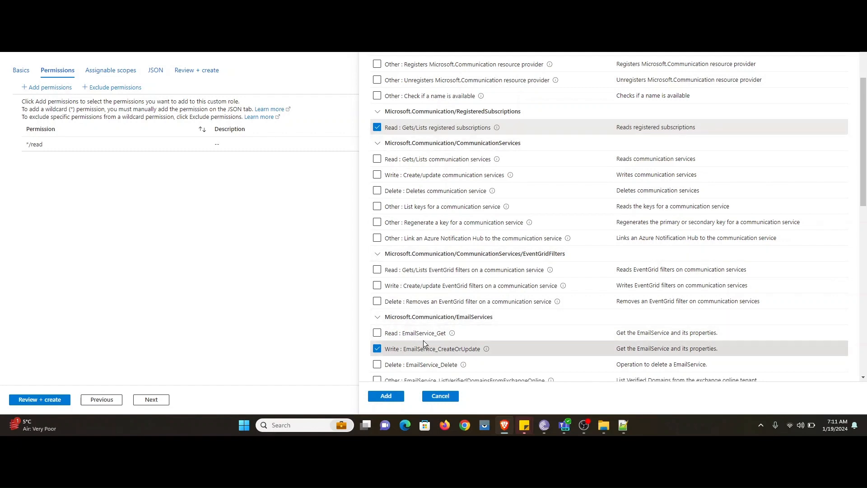
click(386, 396)
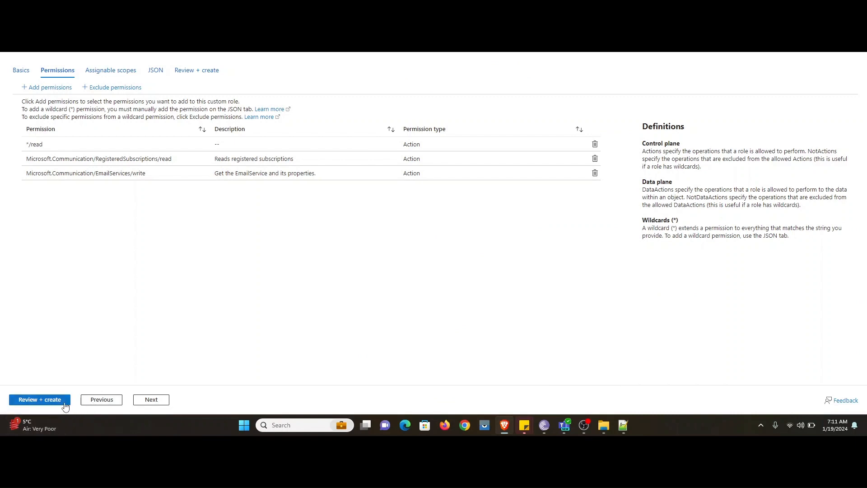
Step: Review the custom role's assignable scope and JSON definition, and create the role
click(146, 401)
click(145, 401)
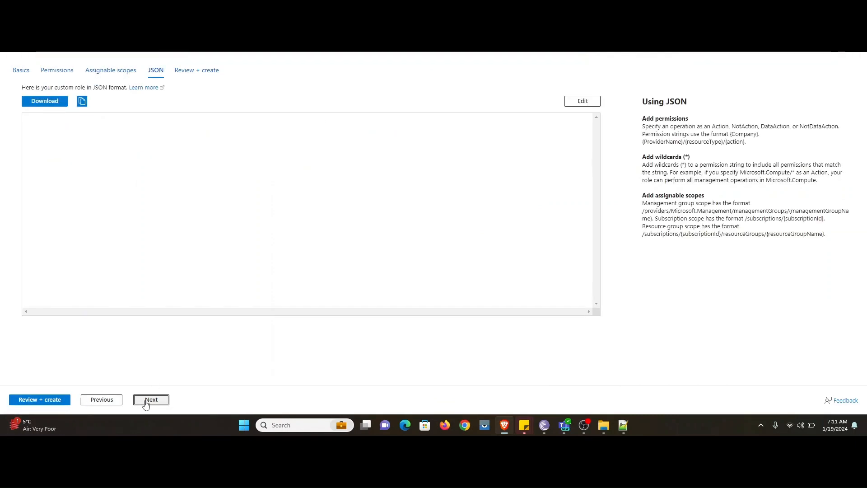
click(107, 401)
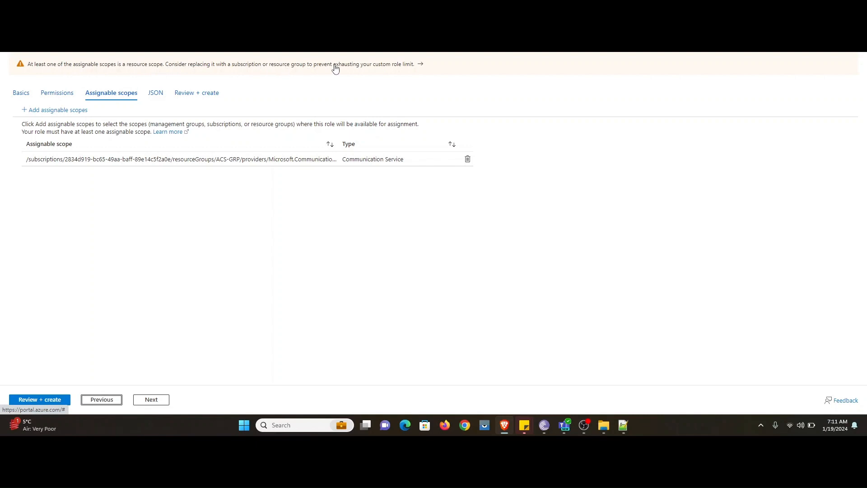
click(153, 400)
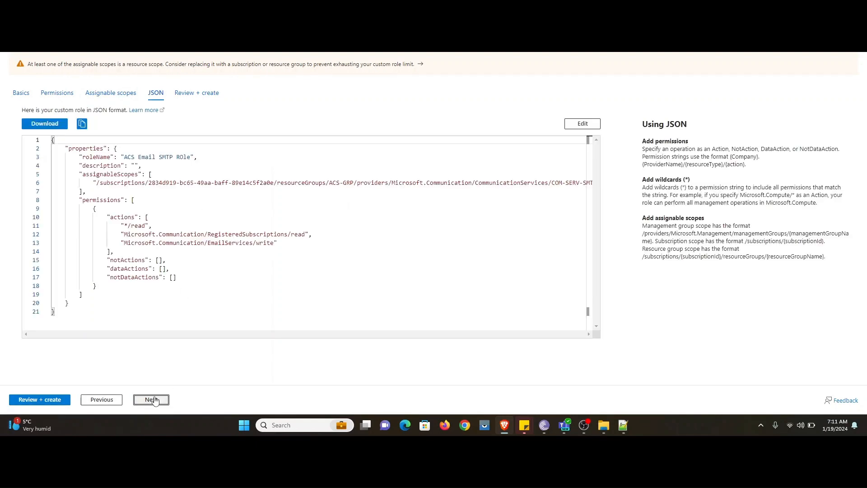
click(153, 400)
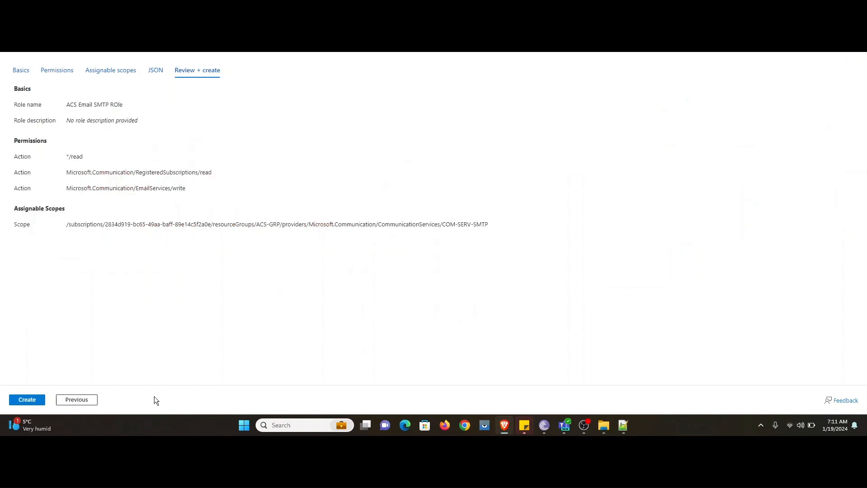
click(34, 400)
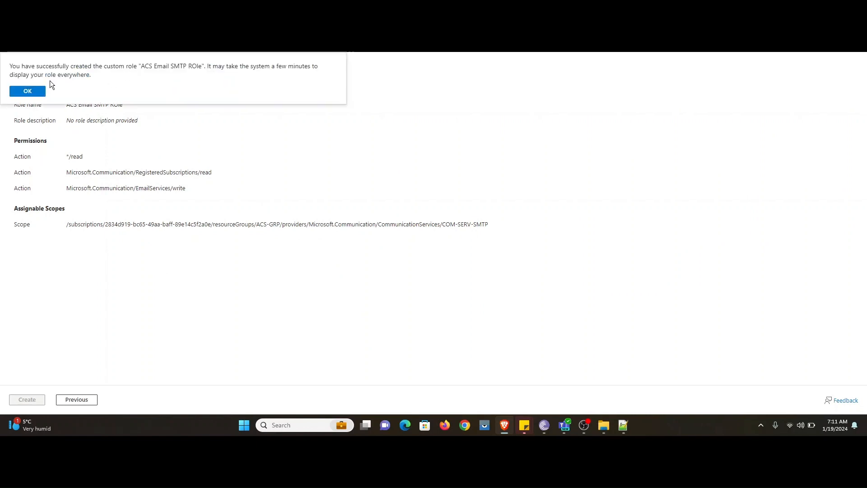
click(27, 91)
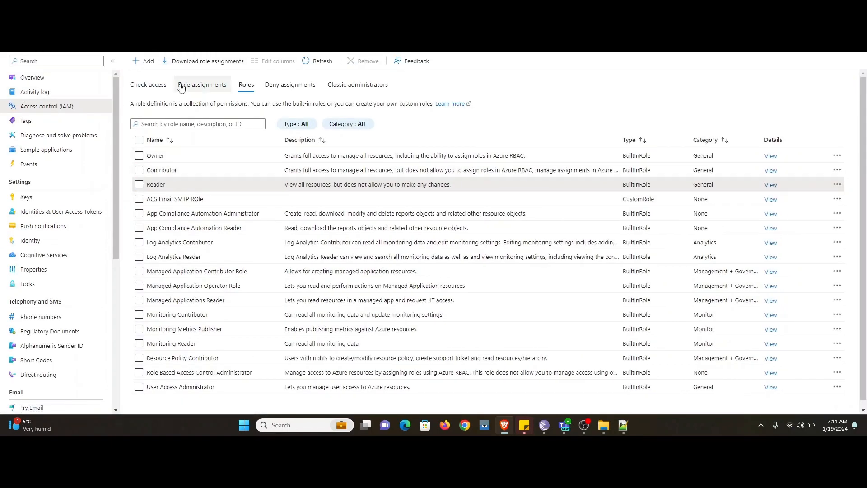
Step: Start a new role assignment on the communication service using the ACS Email SMTP ROle custom role
click(145, 62)
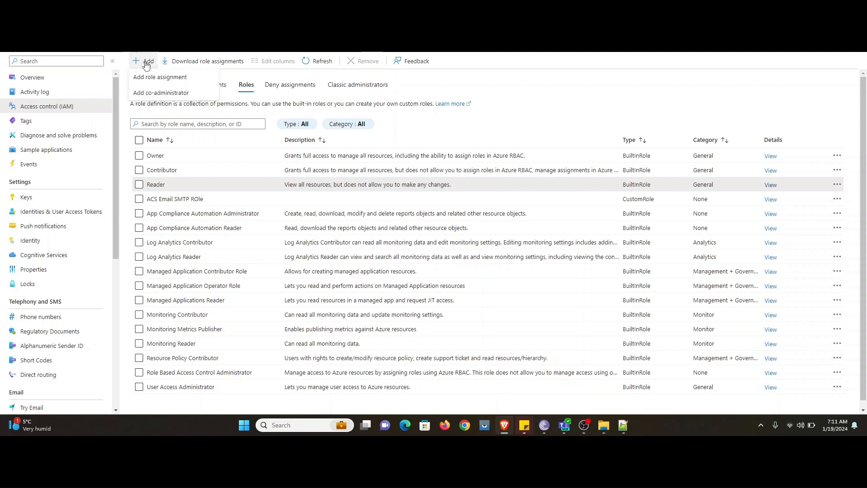
click(158, 77)
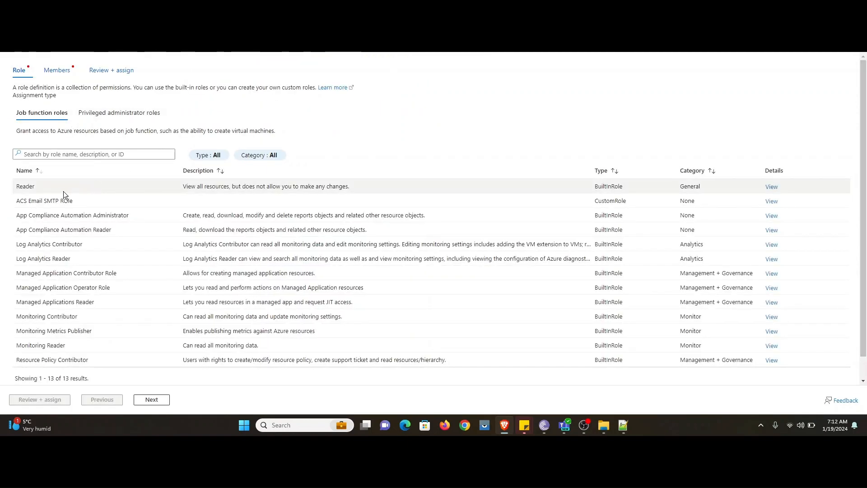
click(40, 203)
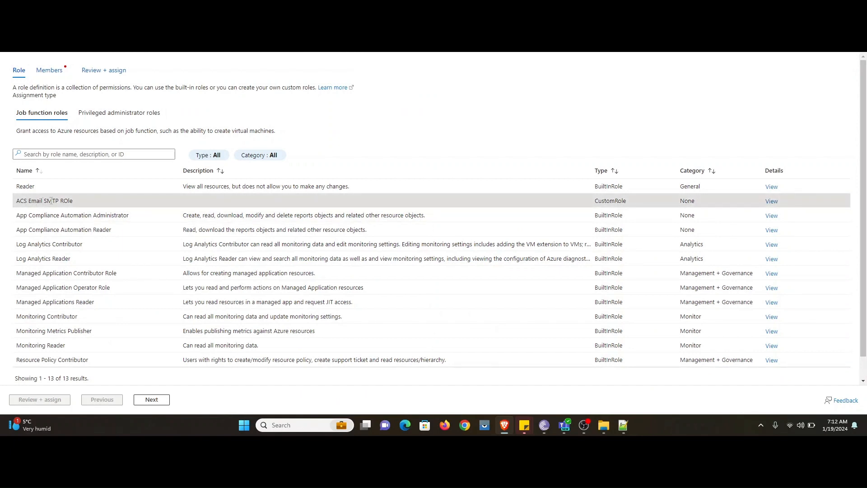
click(149, 400)
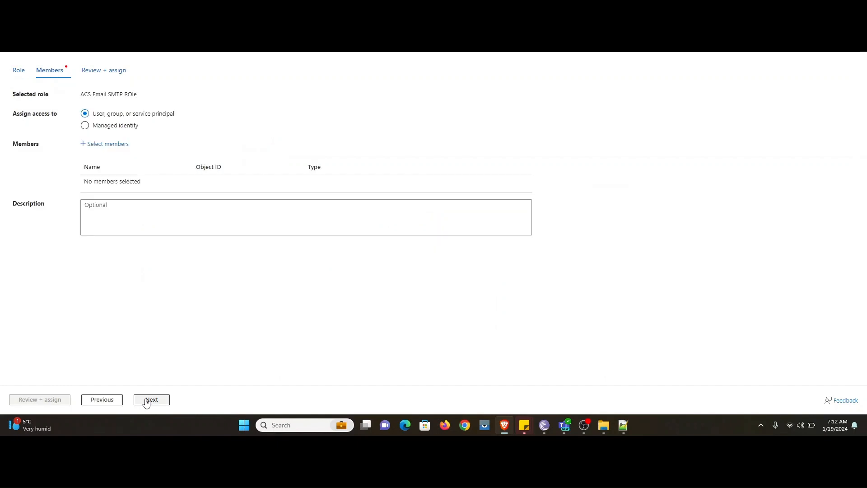
Step: Select the ACS-APP-SMTP application as the member and submit the role assignment
click(102, 144)
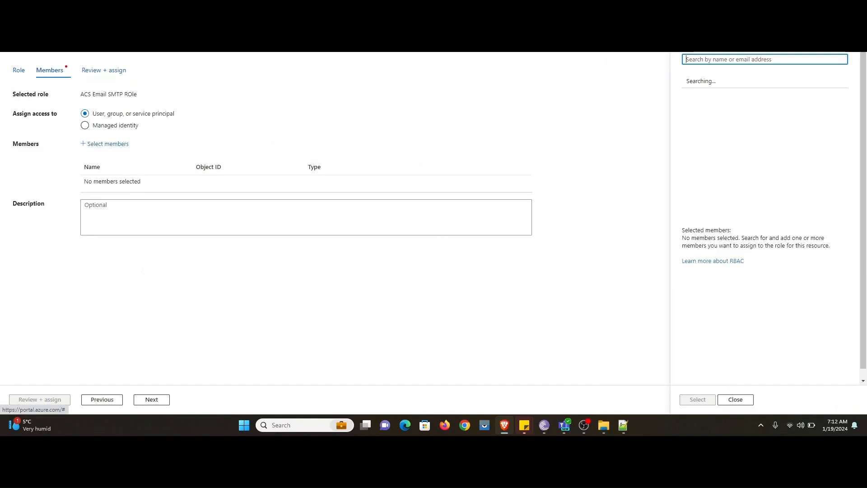
text(acs)
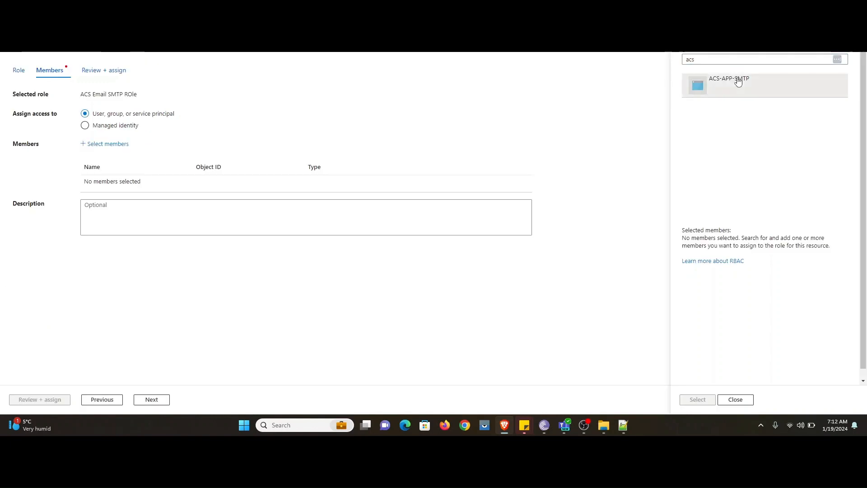
click(737, 82)
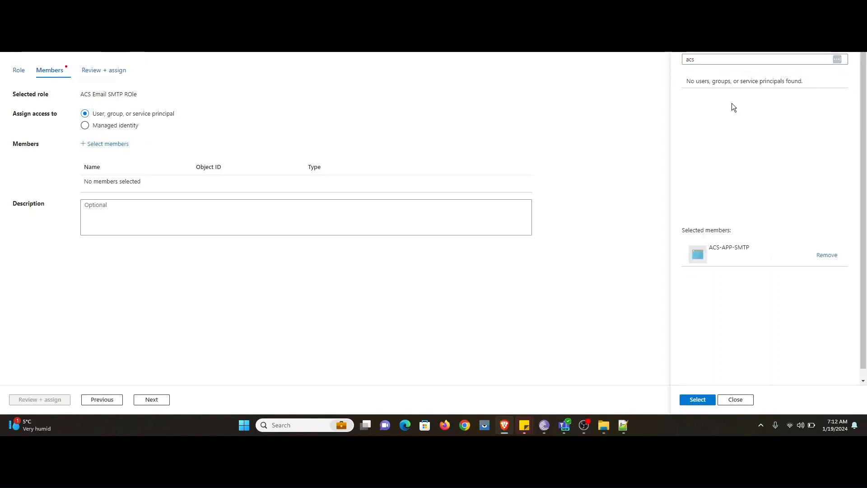
click(698, 399)
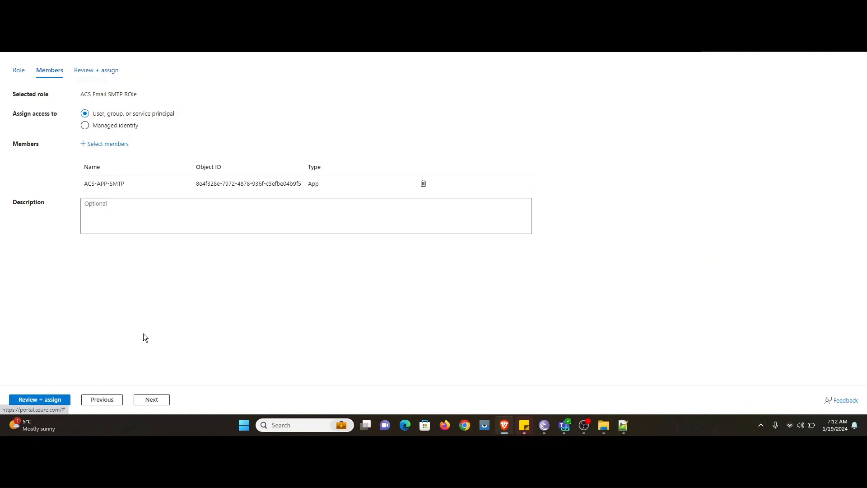
click(152, 401)
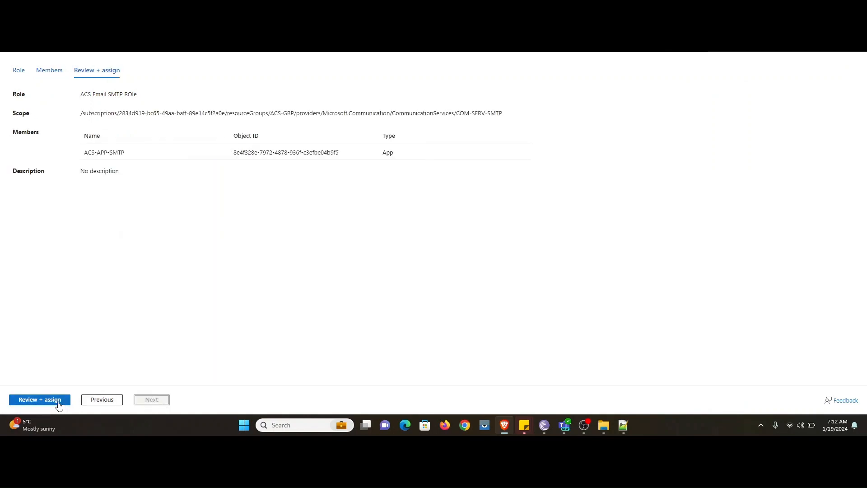
click(40, 400)
click(49, 398)
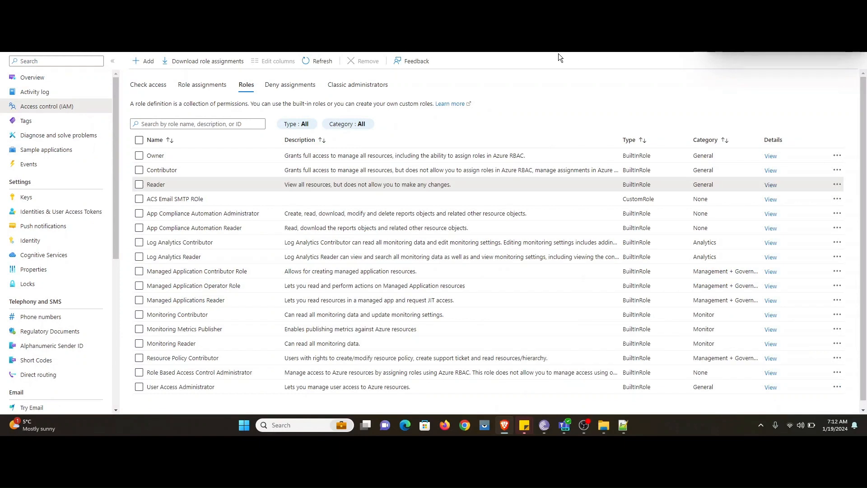
Step: Check the communication service's role assignments and return to the Azure portal home page
click(220, 90)
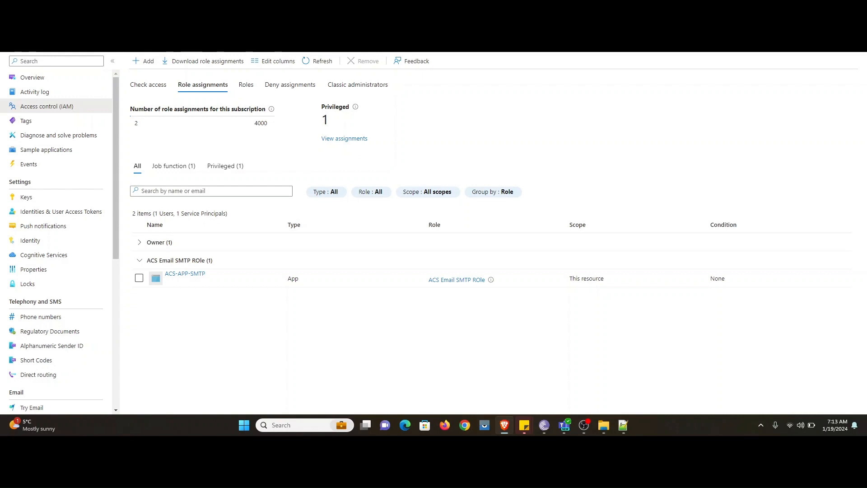
click(16, 26)
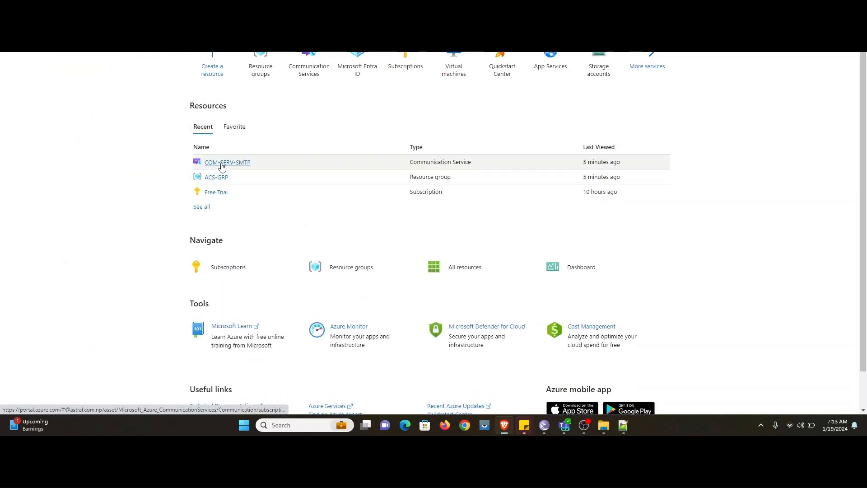
click(222, 164)
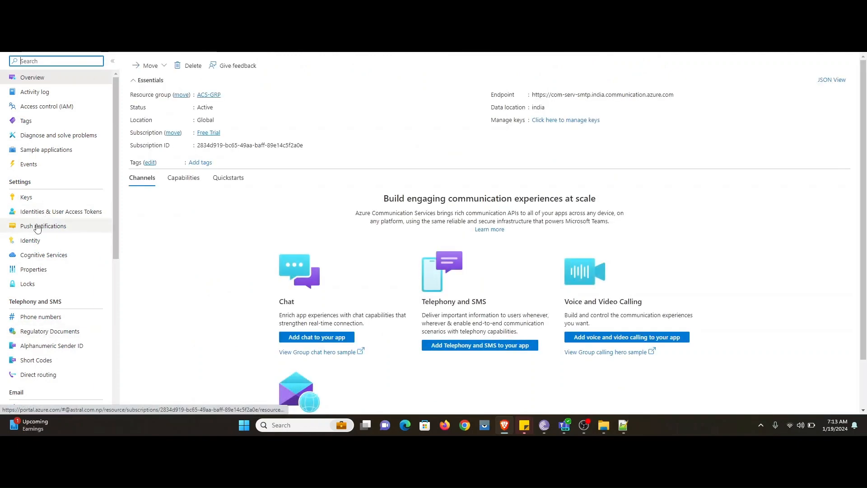
scroll(37, 229, down, 6)
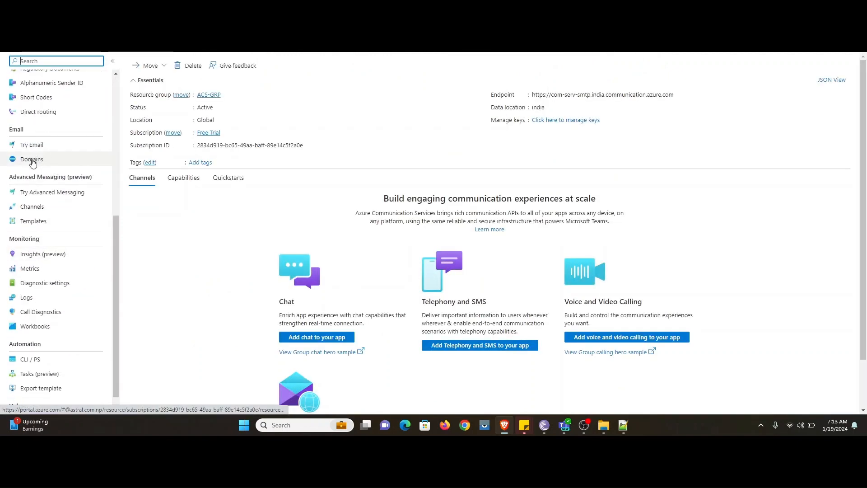
click(32, 161)
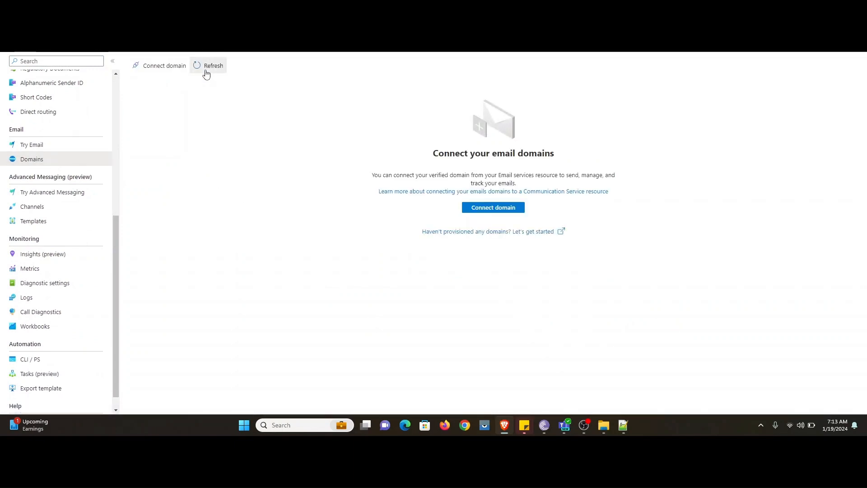
click(476, 207)
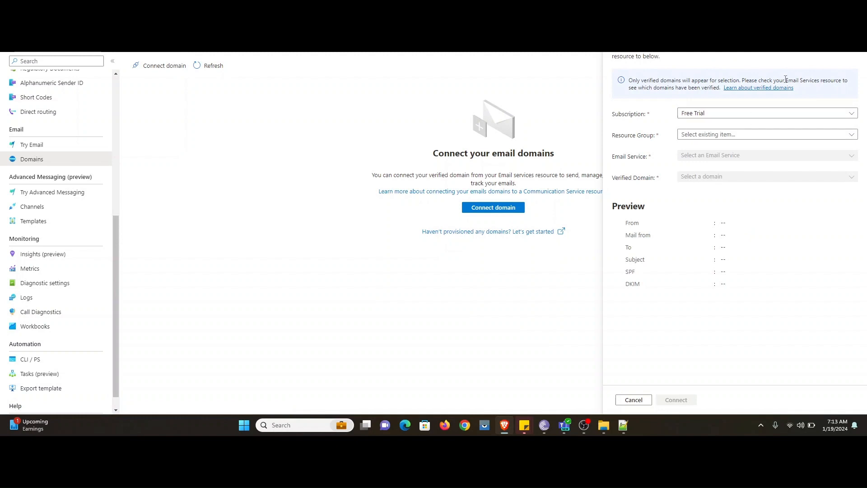
click(852, 22)
scroll(2, 171, up, 6)
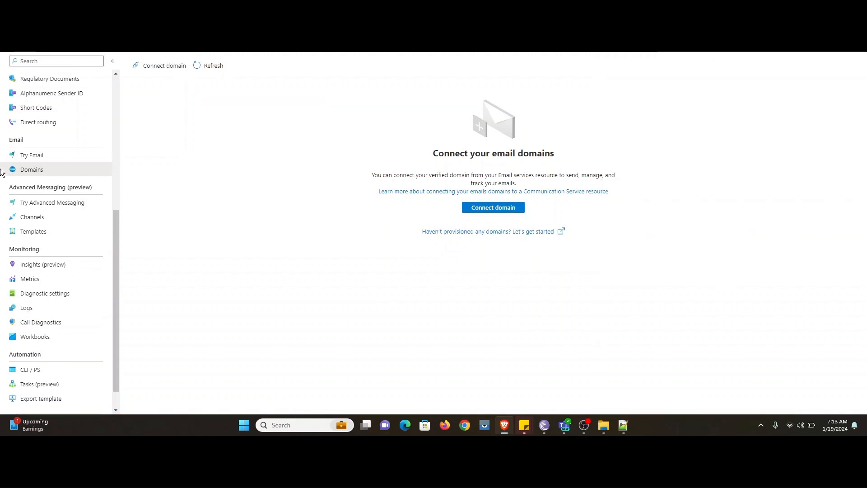
Step: Open the custom domain resource in the ACS-GRP resource group and check its status and MailFrom addresses
click(16, 25)
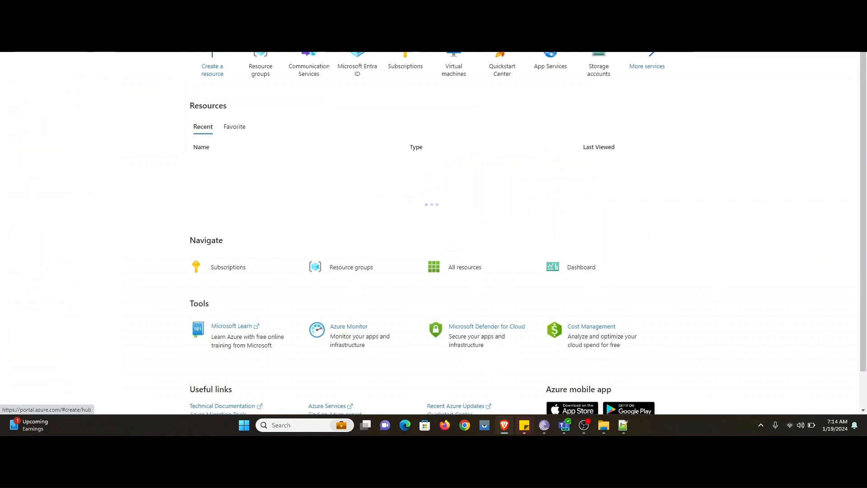
click(260, 61)
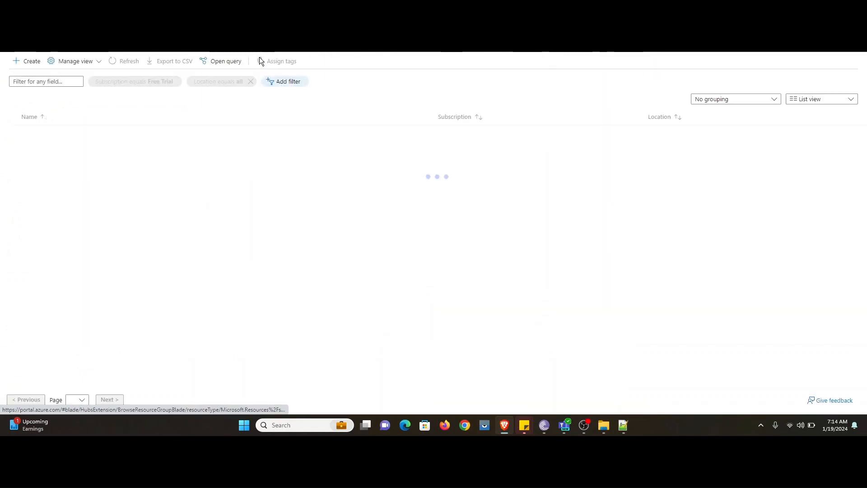
click(45, 133)
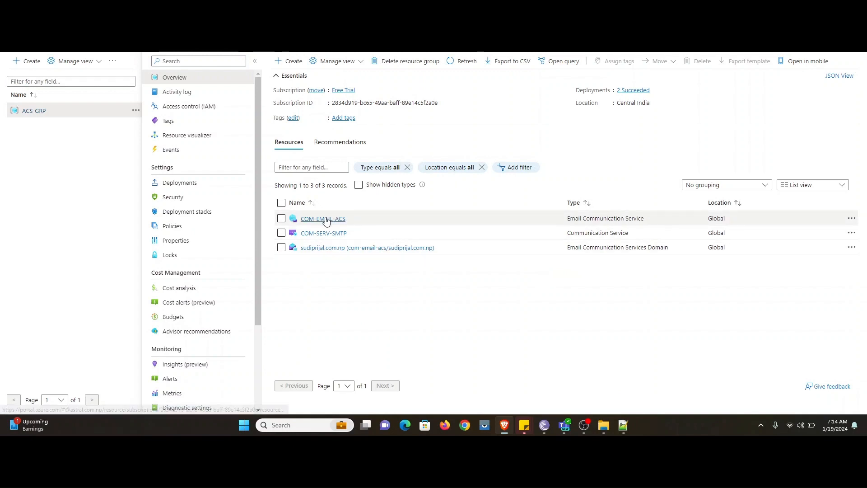
click(333, 250)
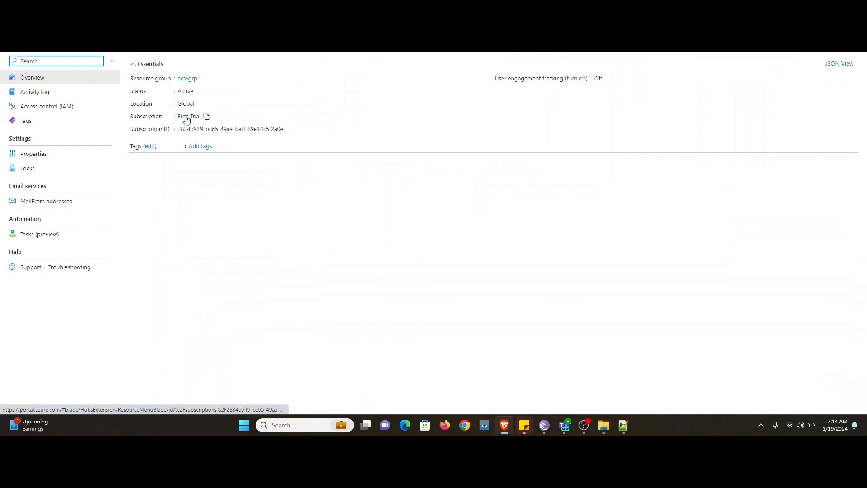
double_click(184, 92)
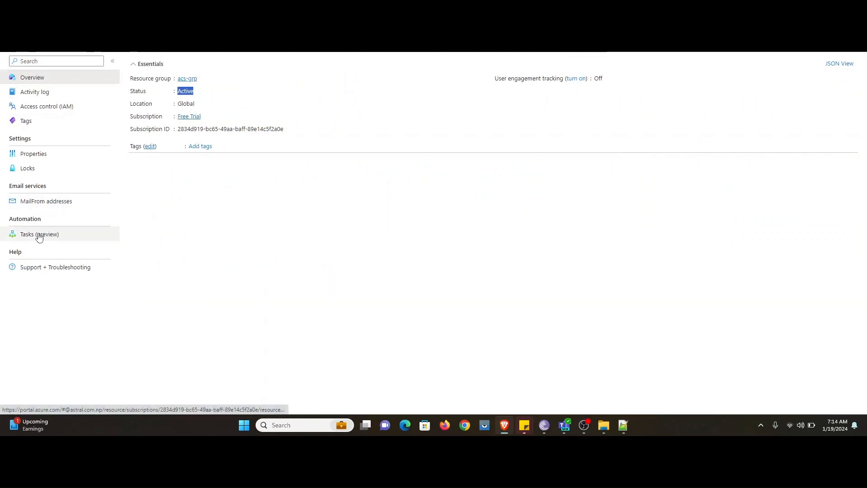
click(60, 203)
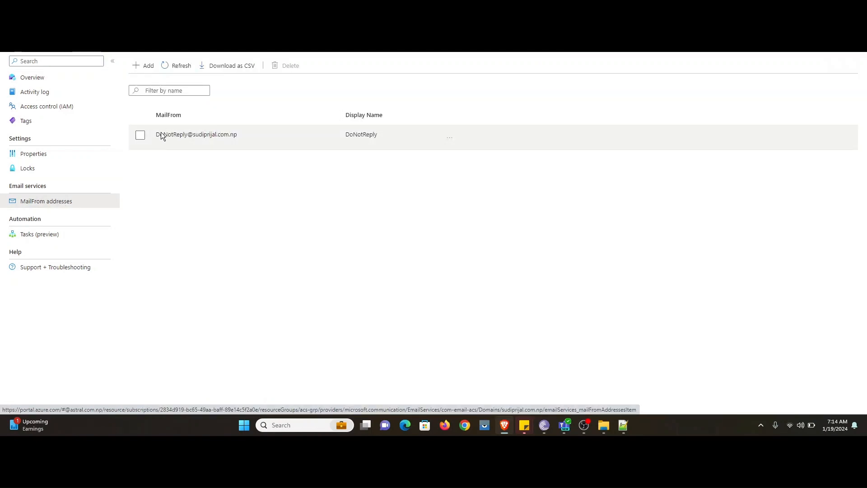
drag(156, 135, 246, 133)
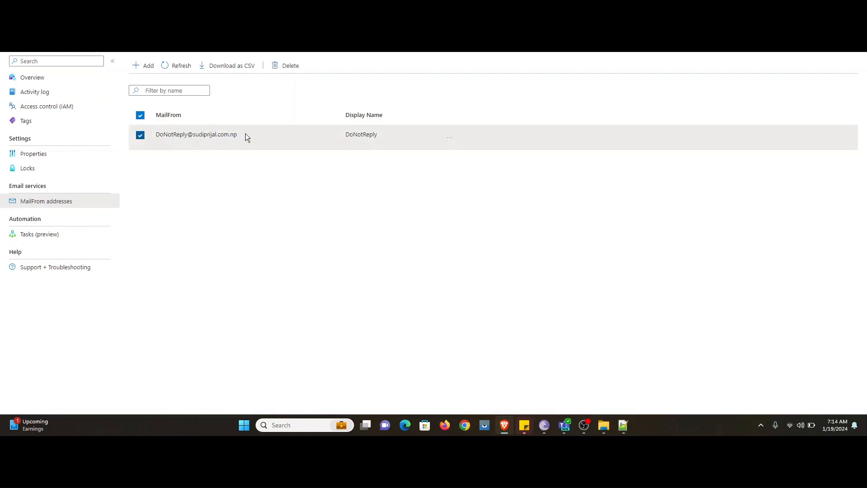
click(188, 221)
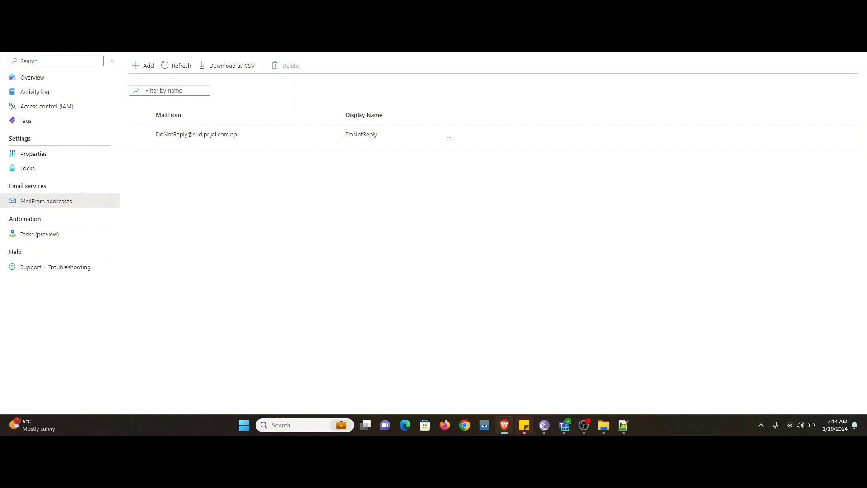
Step: Open the provisioned domains list of the COM-EMAIL-ACS email communication service
click(90, 32)
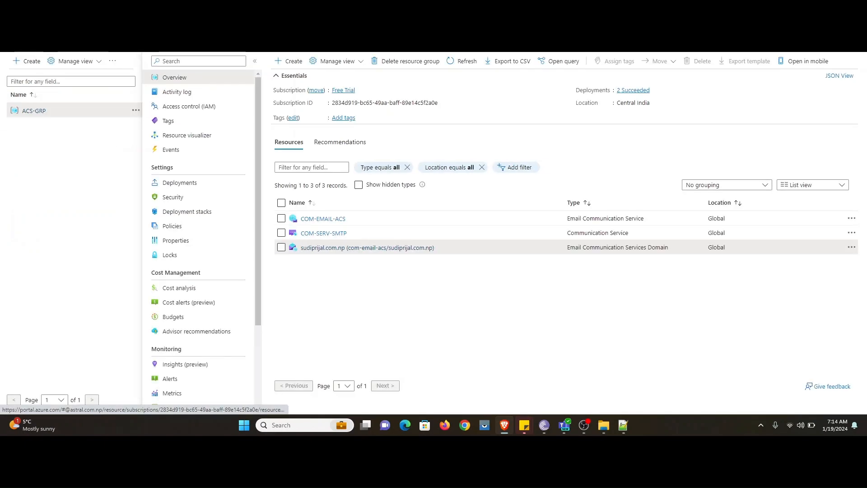
click(330, 219)
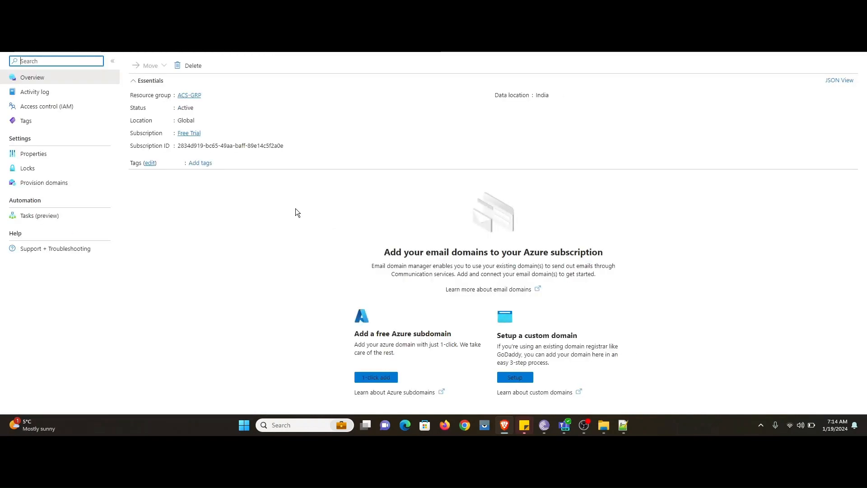
click(30, 185)
click(29, 185)
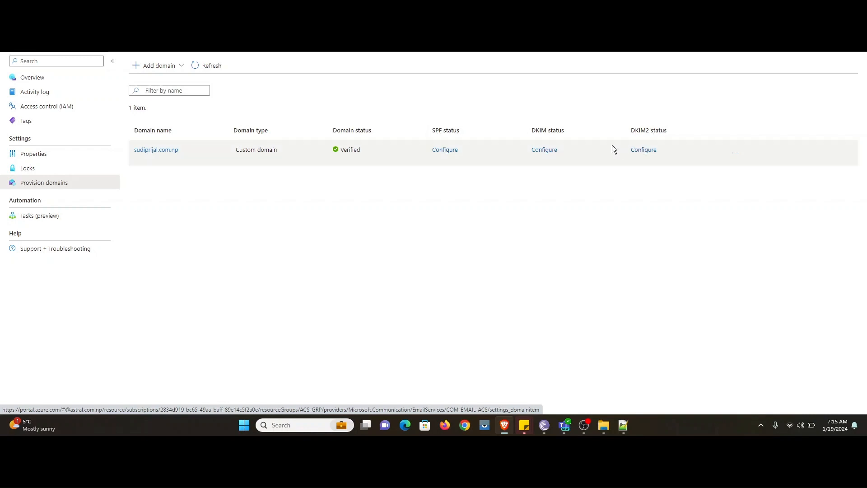
Step: Review the SPF, DKIM and DKIM2 DNS record values required for the custom domain, and close the setup
click(451, 152)
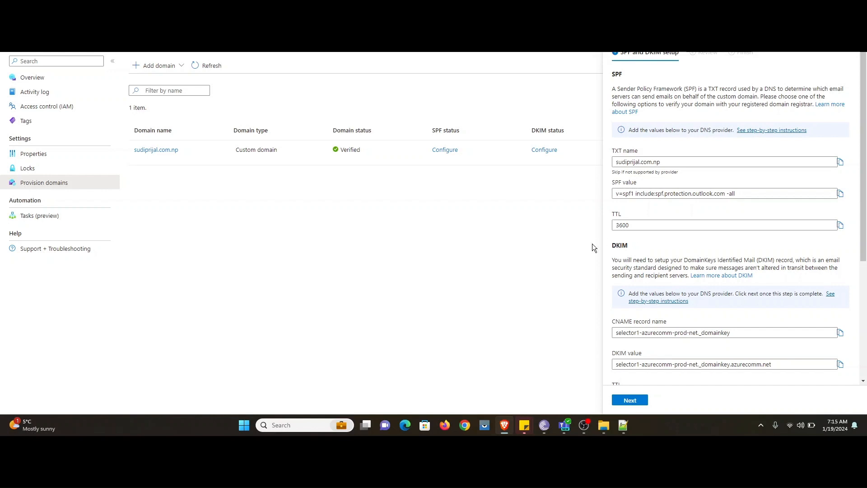
scroll(691, 331, down, 4)
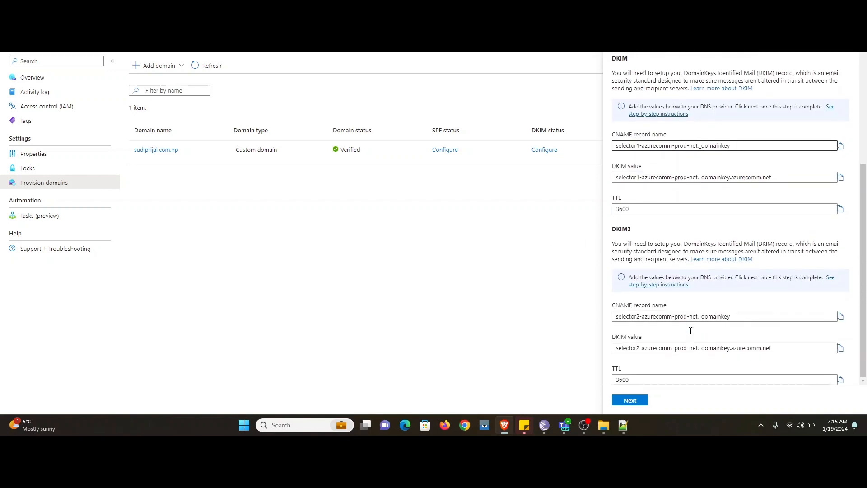
scroll(691, 330, up, 2)
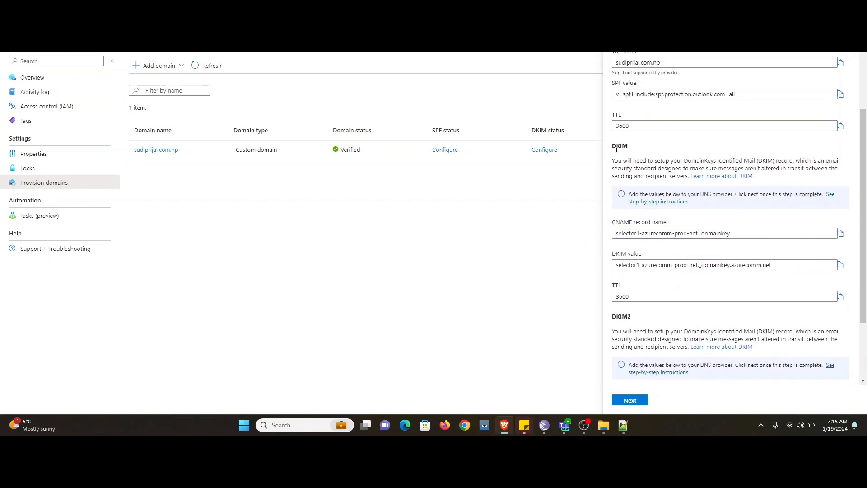
scroll(639, 307, down, 2)
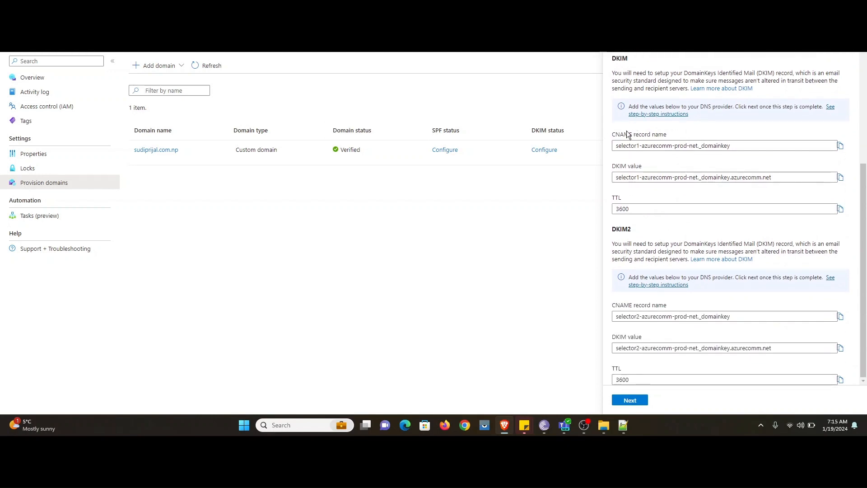
scroll(646, 204, up, 4)
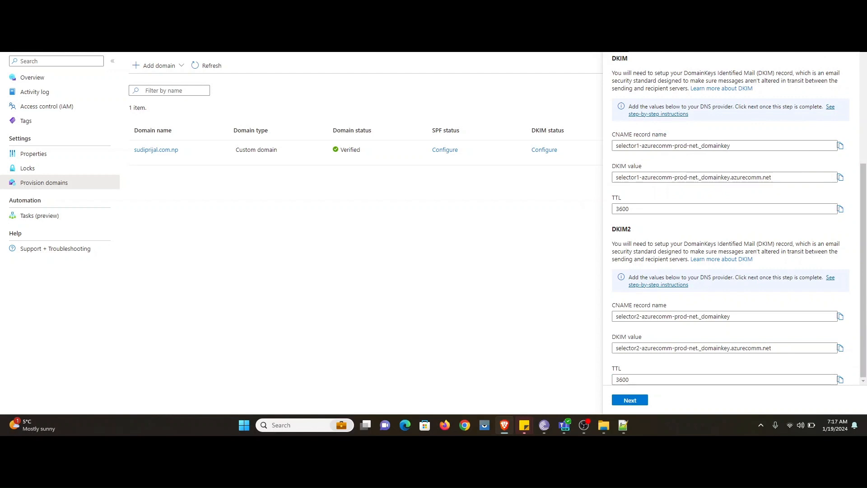
click(854, 30)
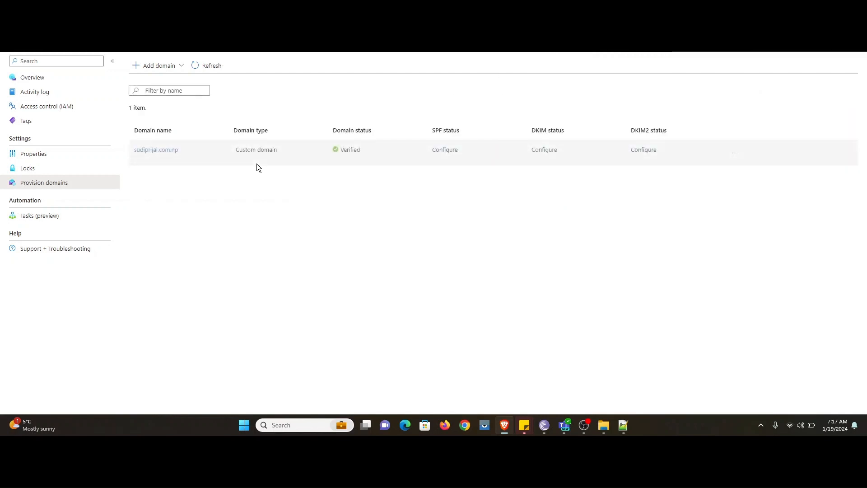
Step: Refresh the provisioned domains list repeatedly to check the custom domain's SPF, DKIM and DKIM2 status
click(200, 67)
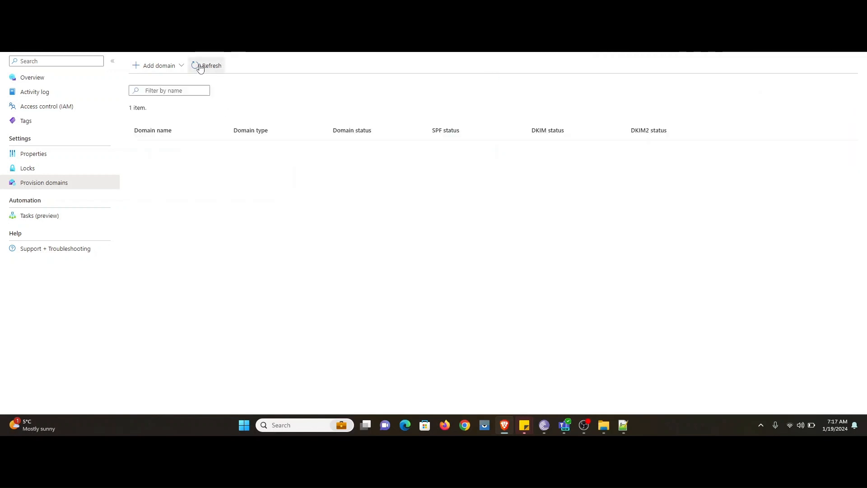
click(200, 67)
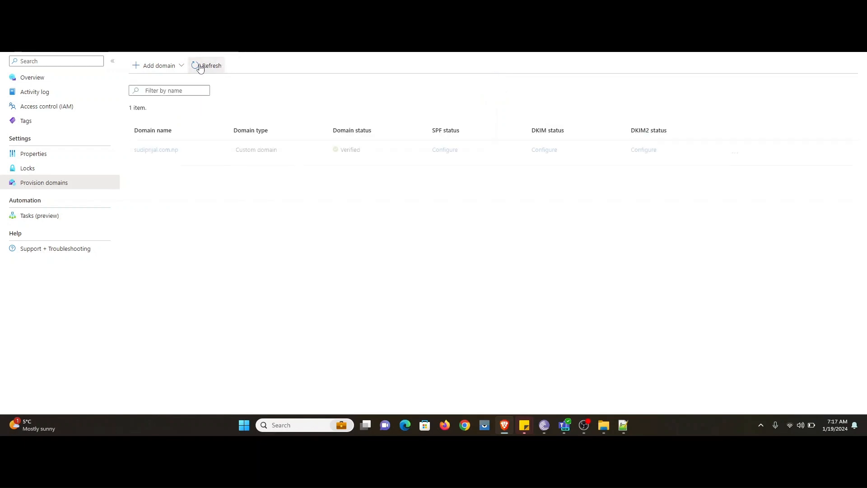
click(200, 66)
click(201, 67)
click(200, 66)
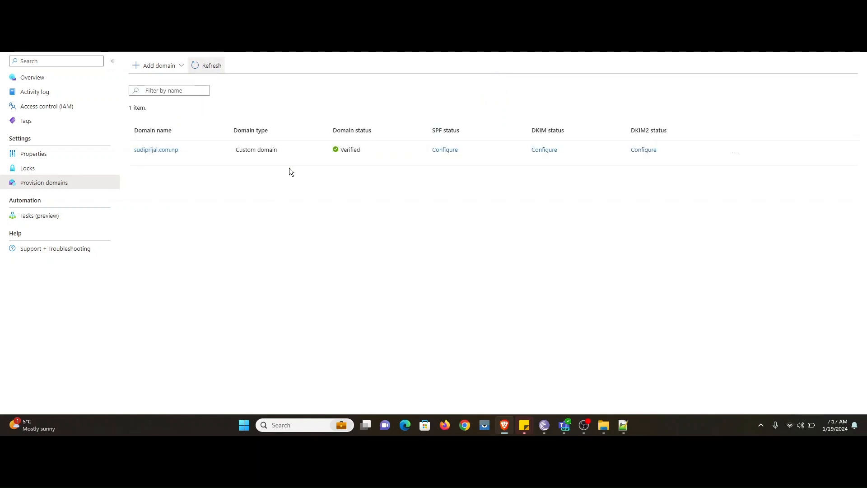
click(206, 67)
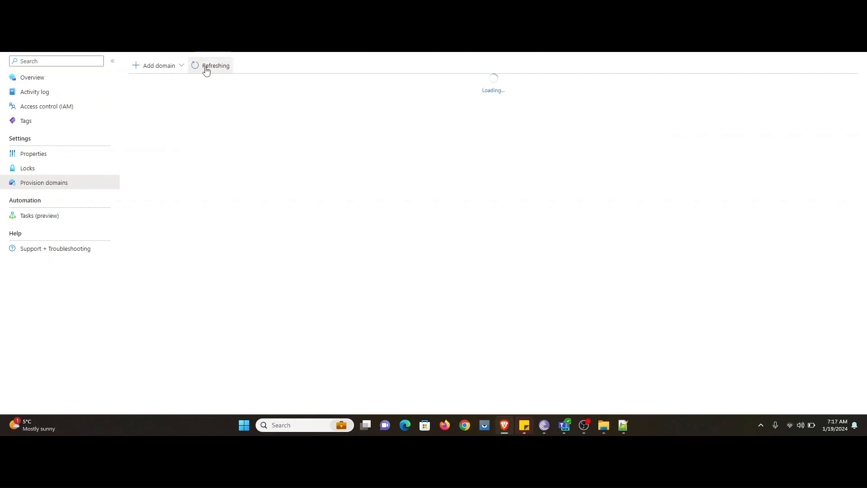
click(206, 68)
click(206, 68)
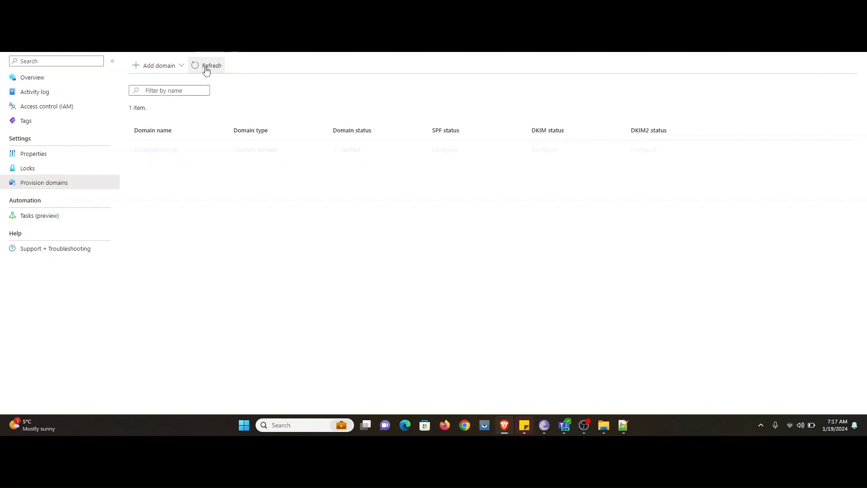
click(206, 68)
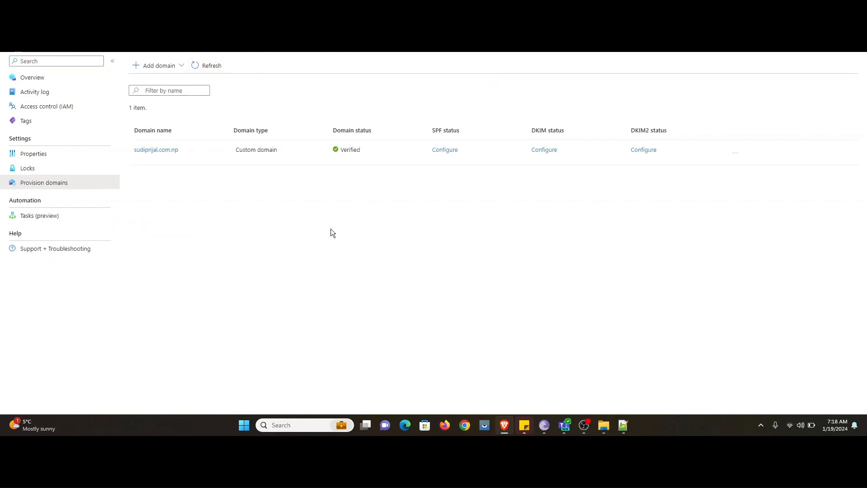
Step: Submit the custom domain's SPF record for verification after reviewing its SPF and DKIM details
click(445, 150)
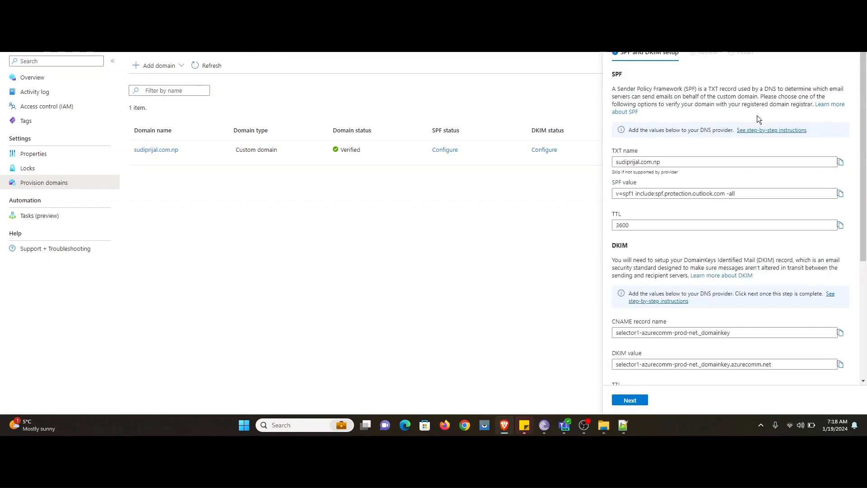
scroll(709, 269, down, 2)
scroll(709, 268, down, 3)
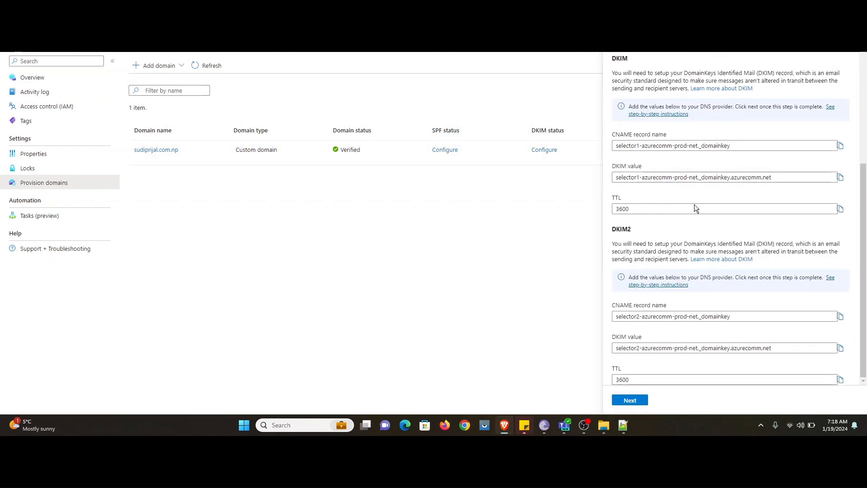
click(629, 400)
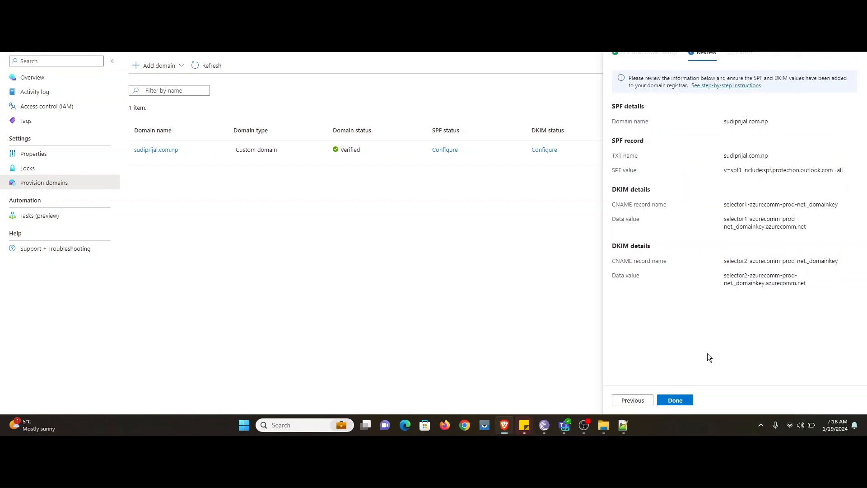
click(669, 401)
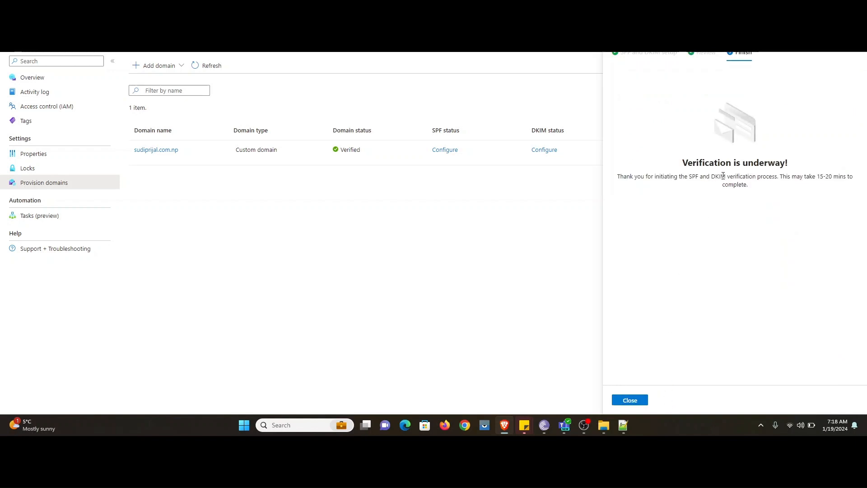
double_click(723, 176)
click(635, 401)
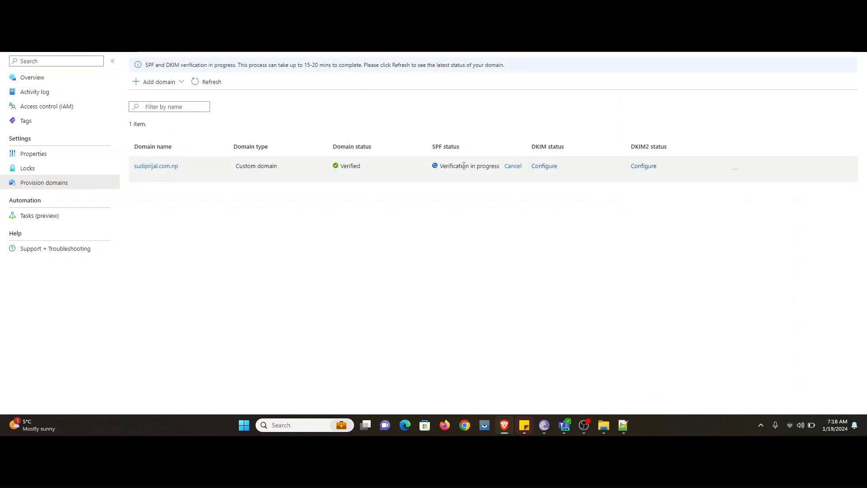
Step: Submit the custom domain's DKIM and DKIM2 records for verification after reviewing them, and check the verification statuses
click(540, 167)
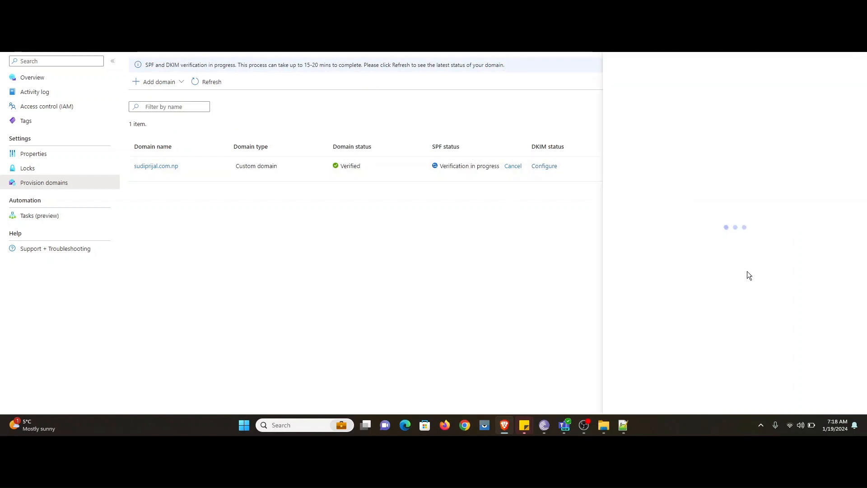
scroll(718, 335, down, 5)
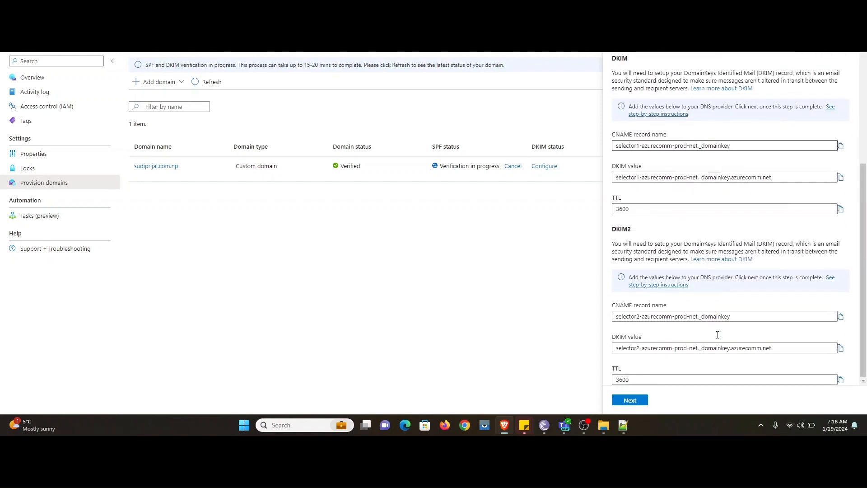
click(632, 400)
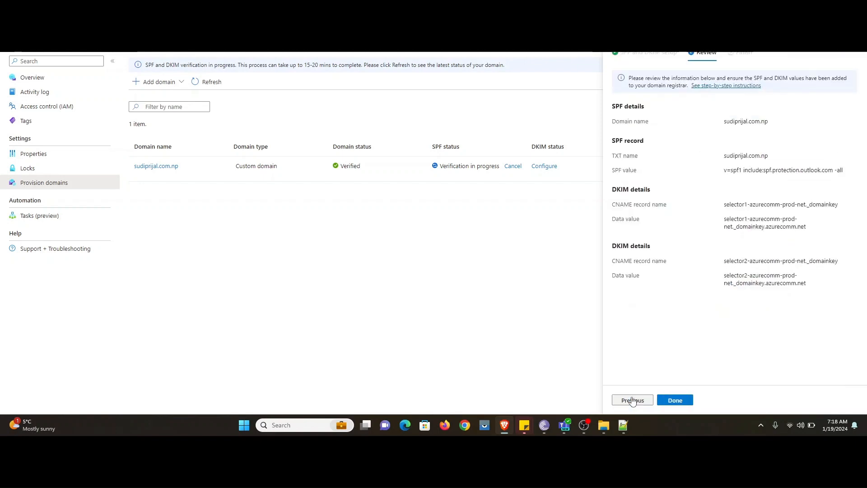
click(670, 401)
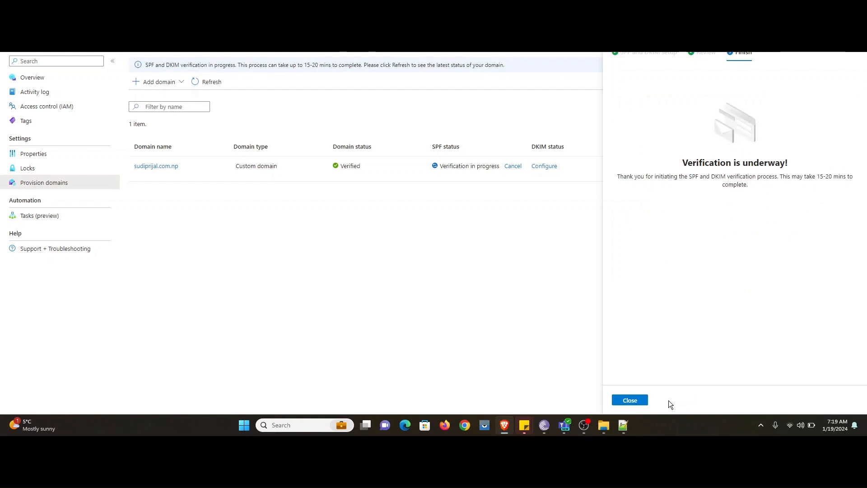
click(636, 401)
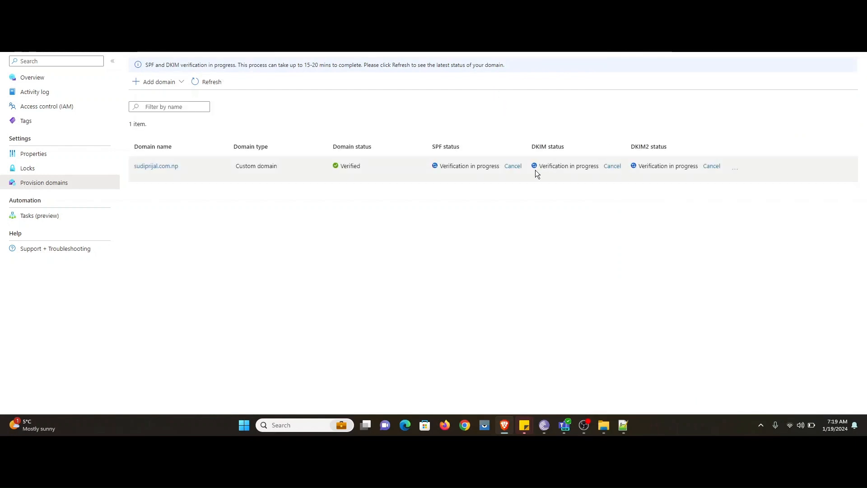
drag(443, 167, 475, 169)
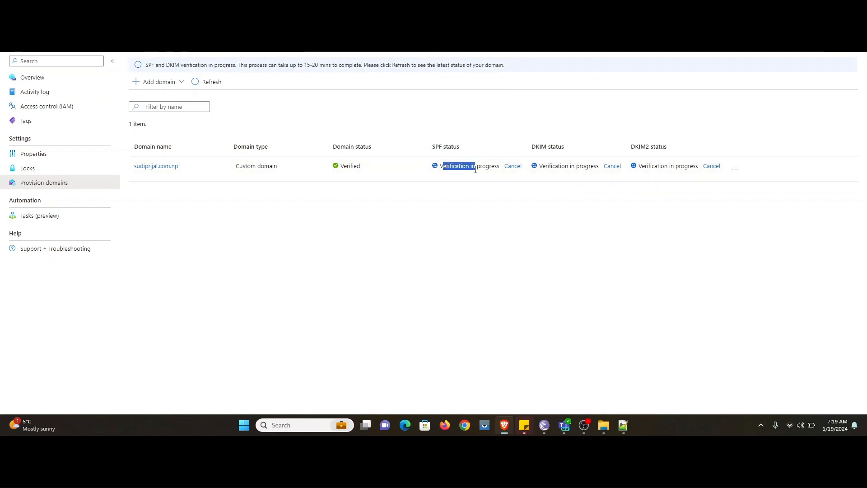
click(444, 228)
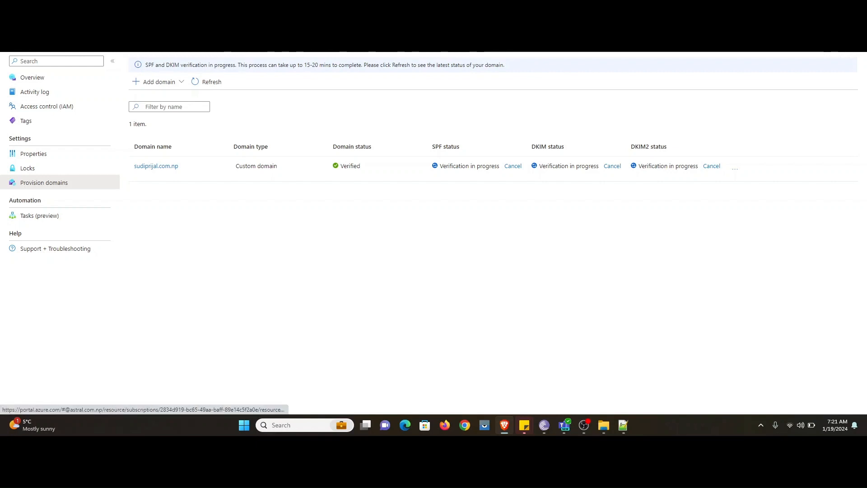
Step: Open the MailFrom addresses of the custom email domain resource in the ACS-GRP resource group
click(92, 23)
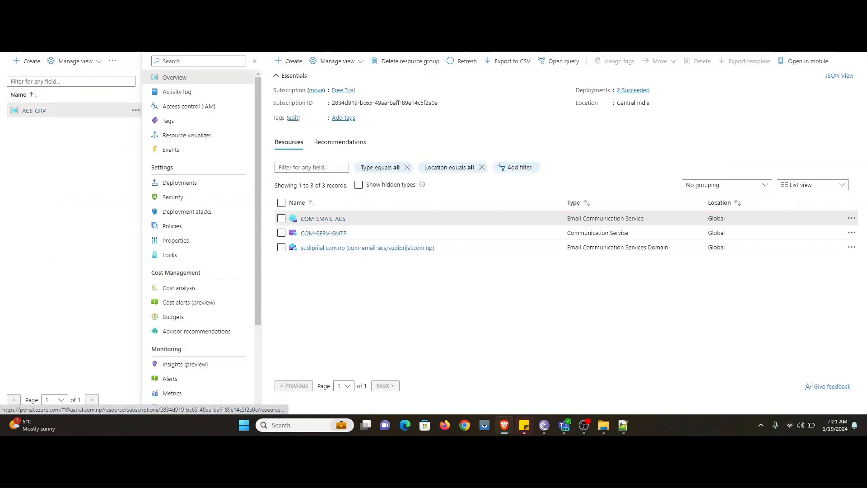
click(338, 234)
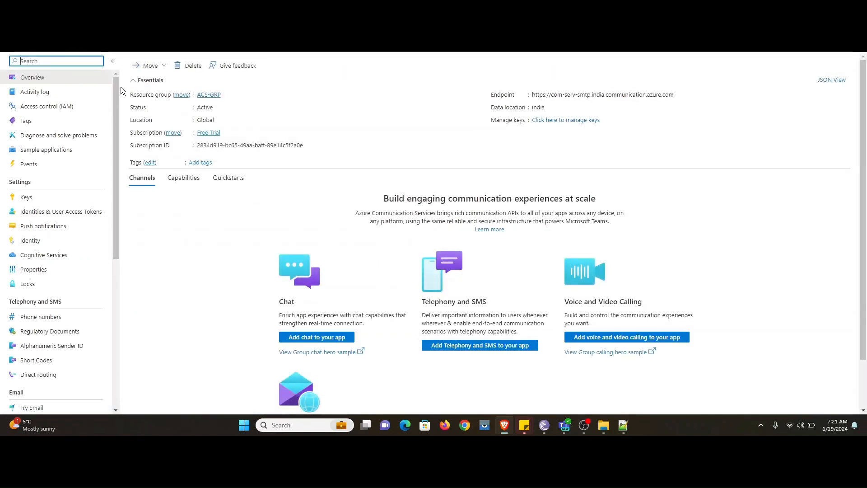
click(209, 94)
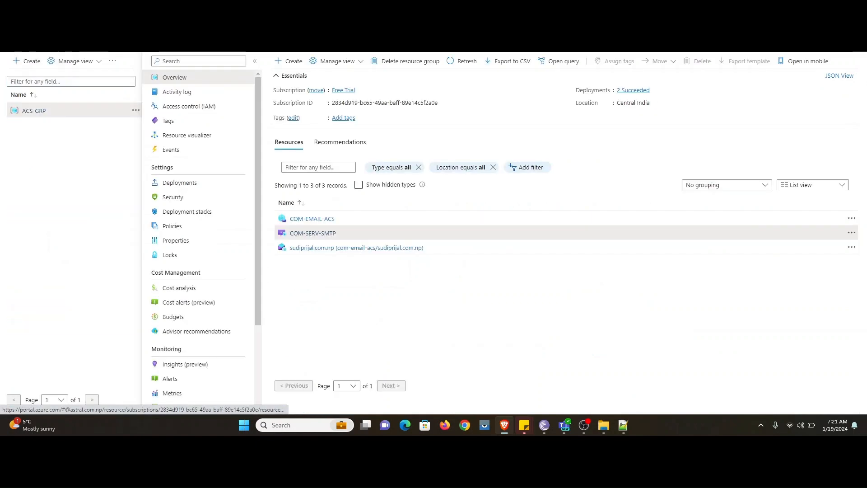
click(339, 251)
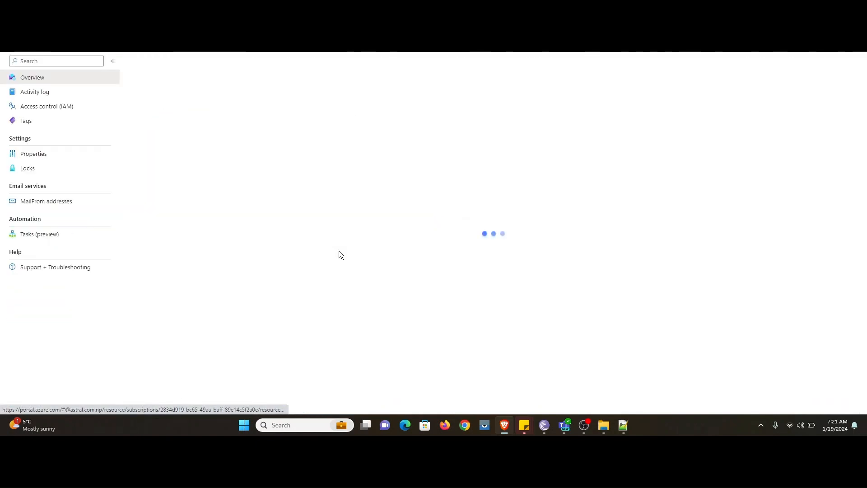
click(31, 204)
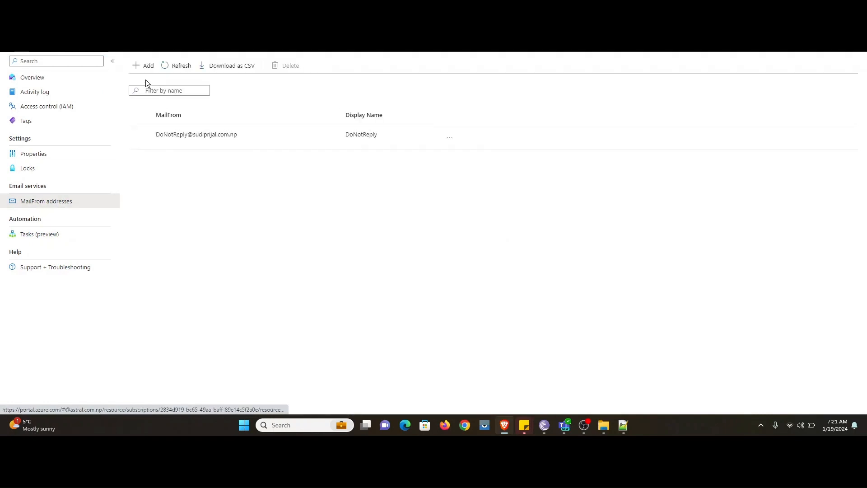
Step: Add a MailFrom address with the display name PING MESSAGE and the username ping on the custom domain
click(145, 67)
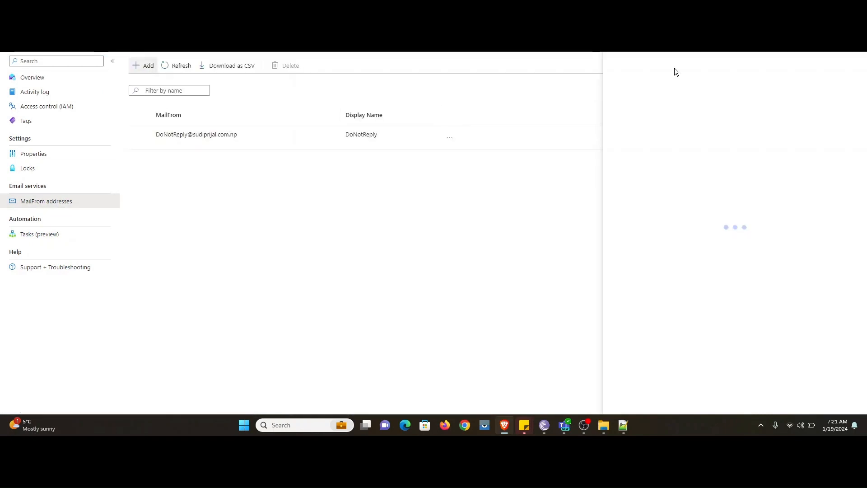
click(656, 67)
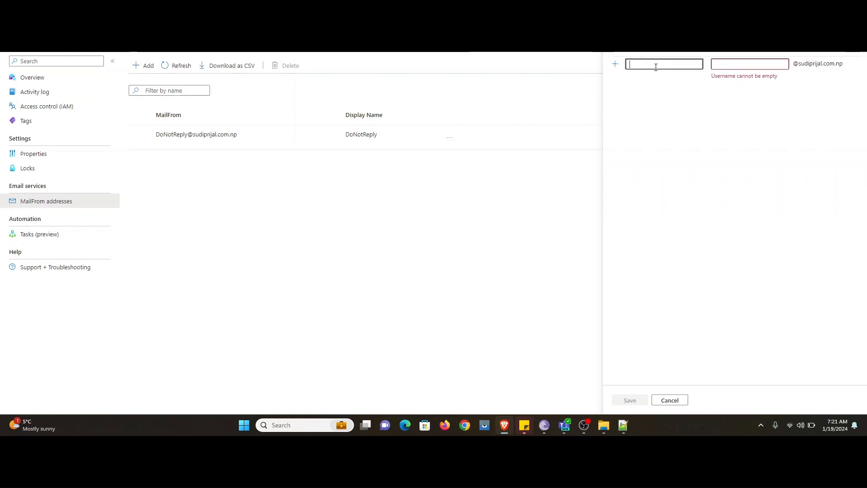
text(PING MESSAGE)
key(Tab)
text(p)
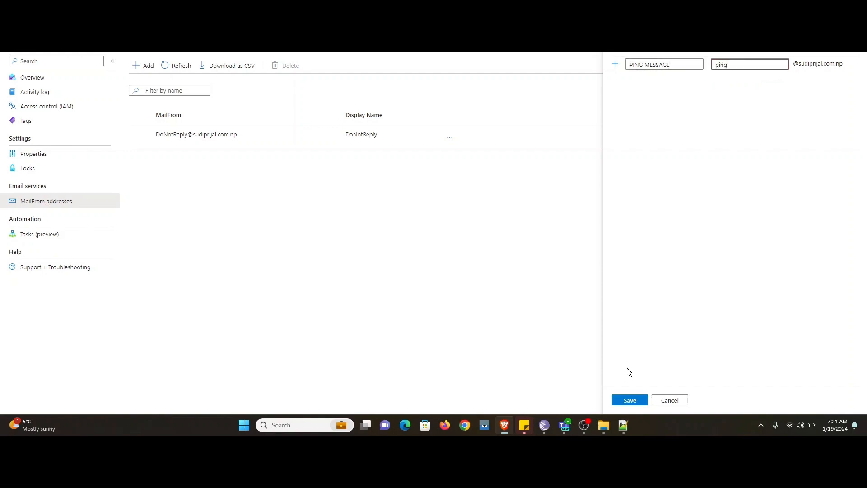
click(628, 401)
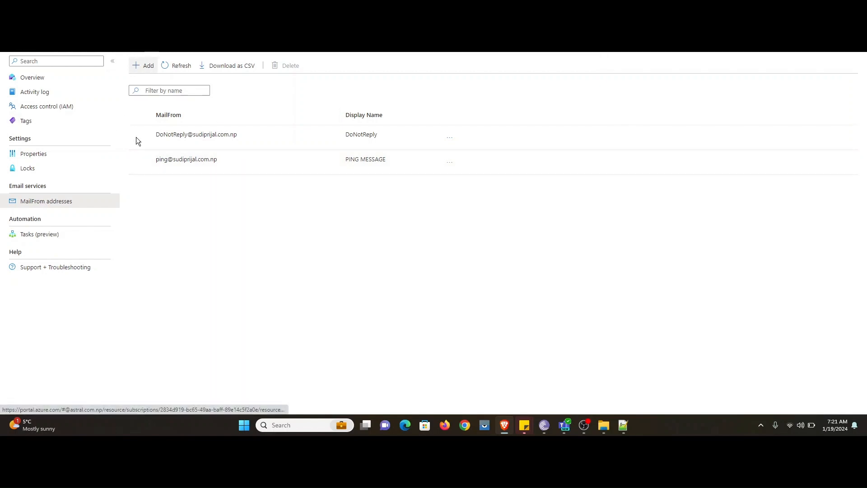
click(141, 161)
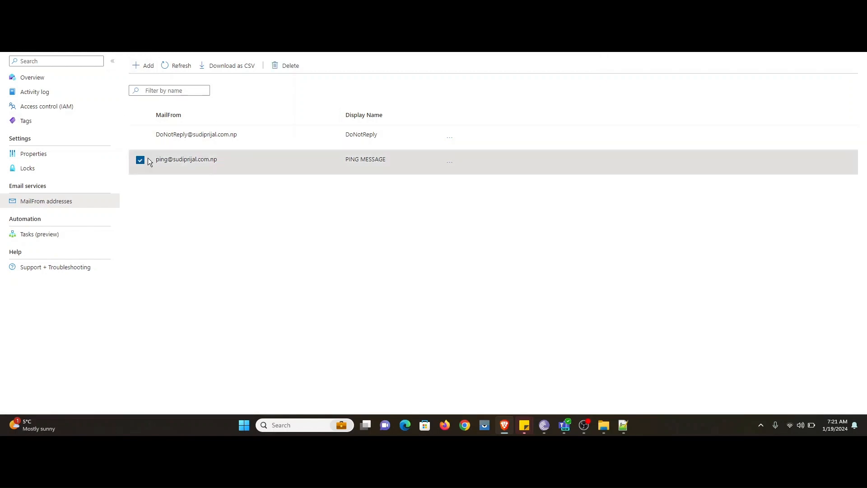
click(141, 159)
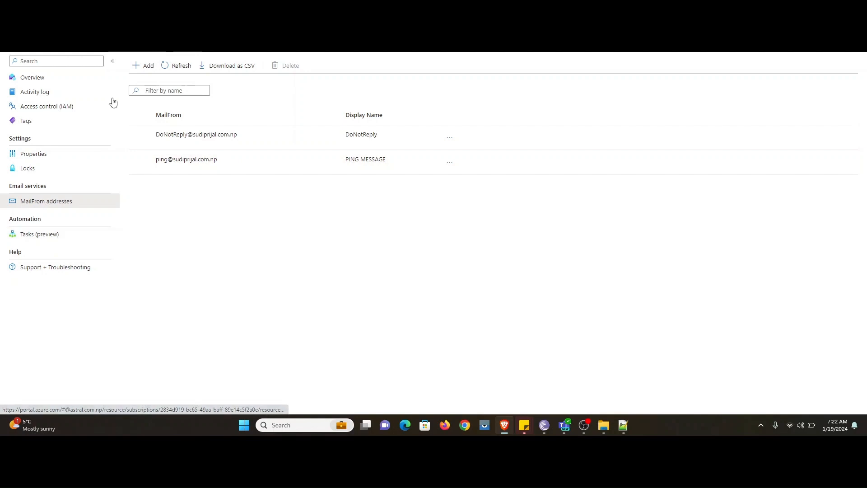
Step: Open the provisioned domains of COM-EMAIL-ACS and check the custom domain's SPF and DKIM verification statuses, refreshing the list
click(97, 23)
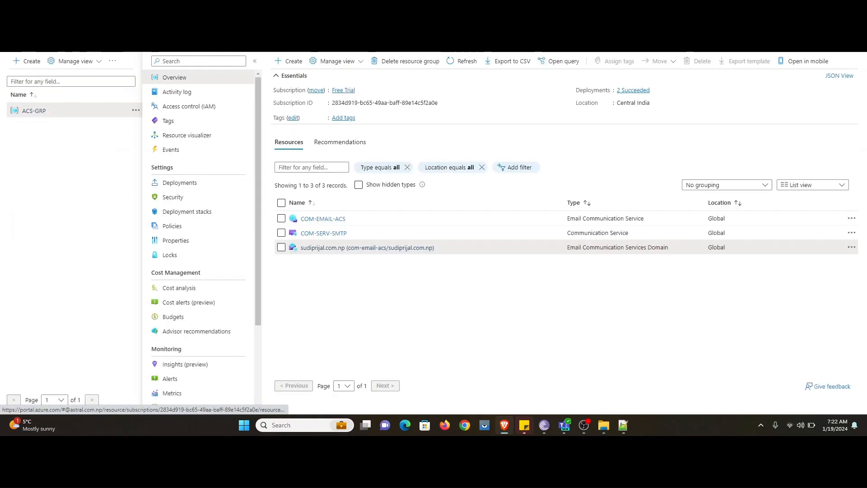
click(337, 220)
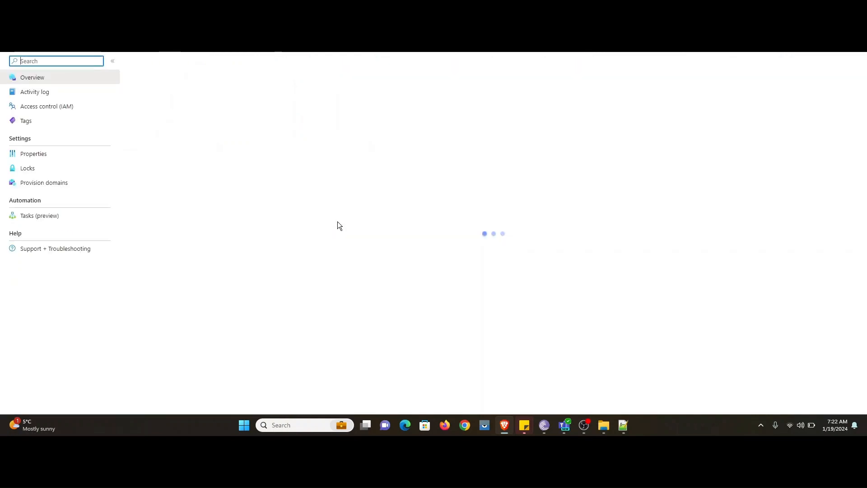
click(57, 182)
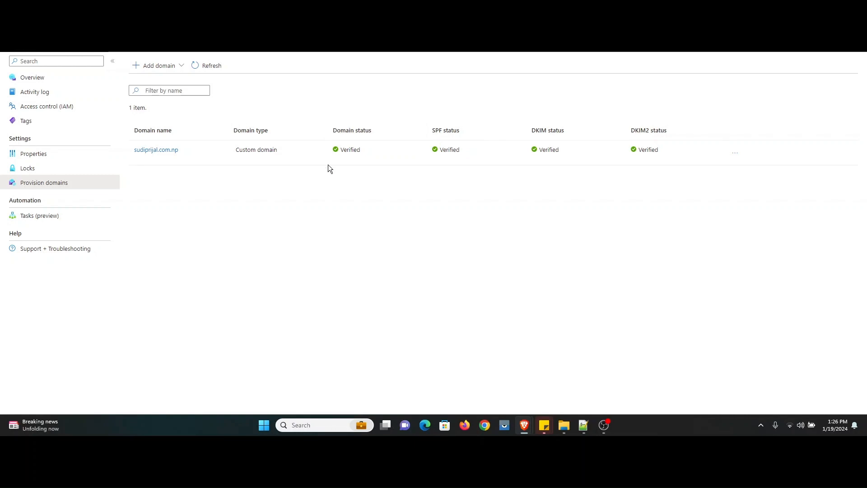
double_click(450, 150)
double_click(556, 149)
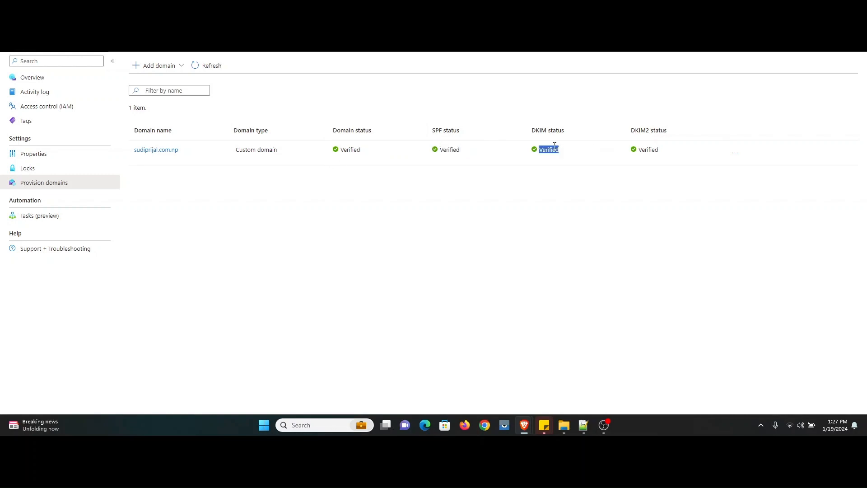
click(204, 67)
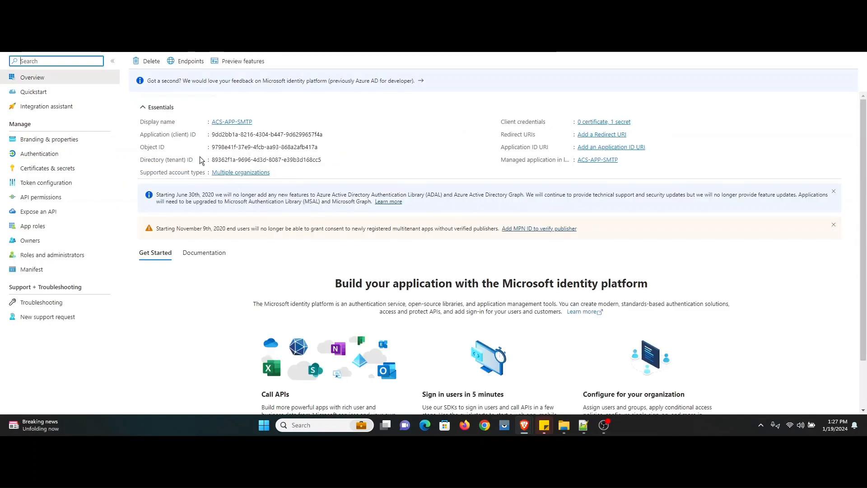
Step: Locate the application (client) ID and directory (tenant) ID of the ACS-APP-SMTP app registration
triple_click(217, 135)
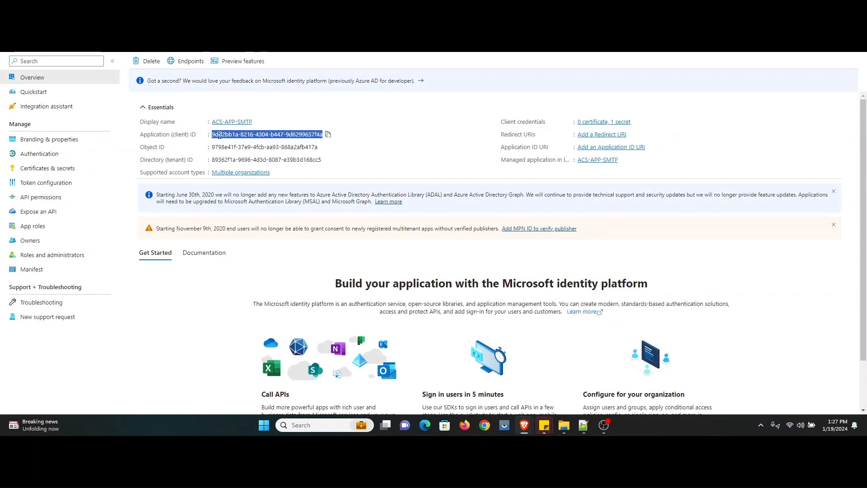
double_click(223, 159)
triple_click(222, 159)
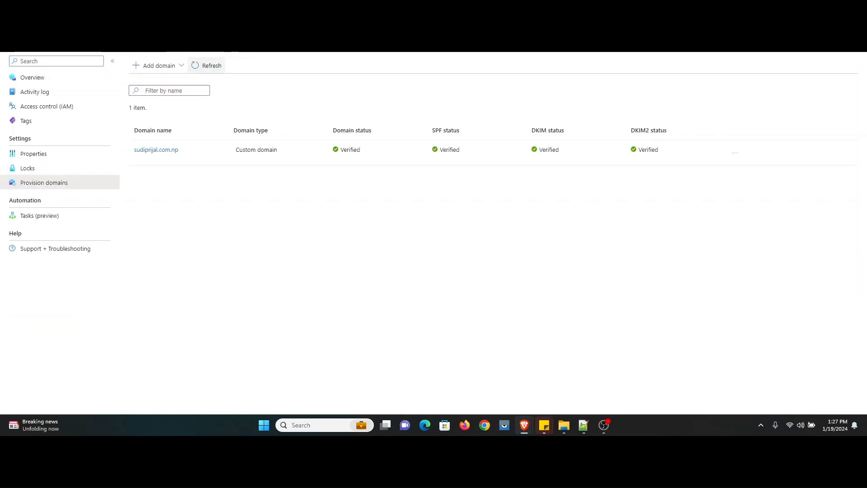
Step: Reopen the COM-EMAIL-ACS email communication service and view its provisioned domains
key(g+slash)
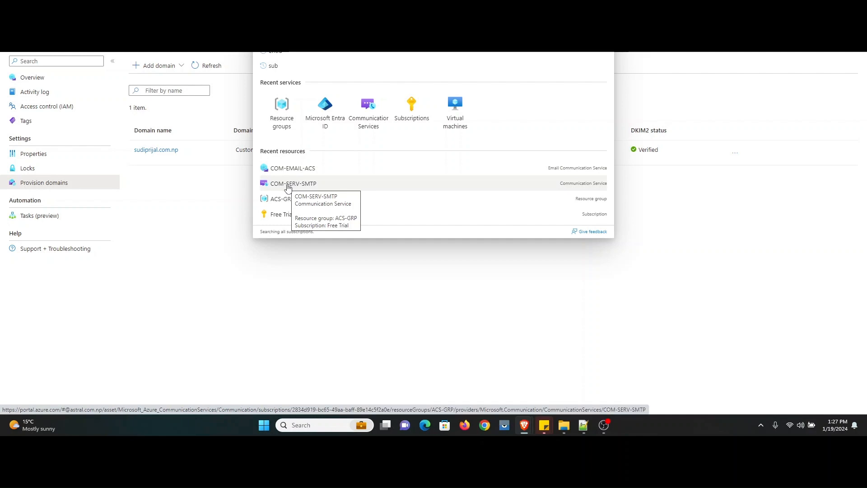
click(298, 168)
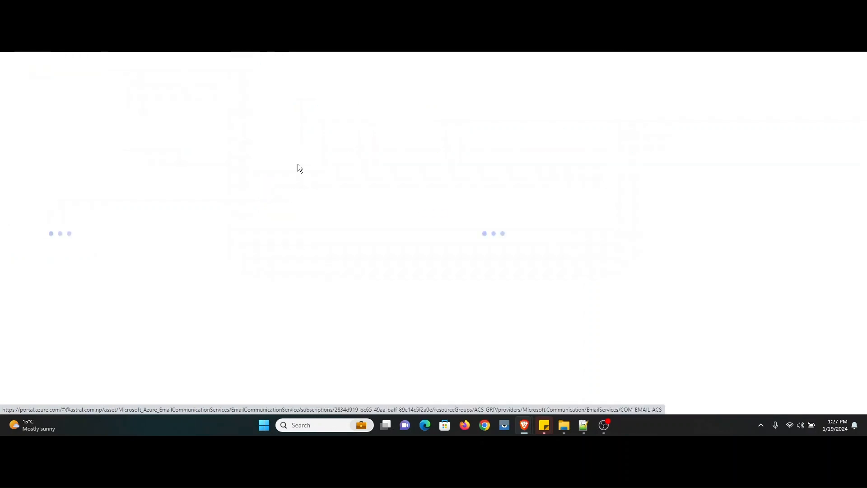
click(32, 183)
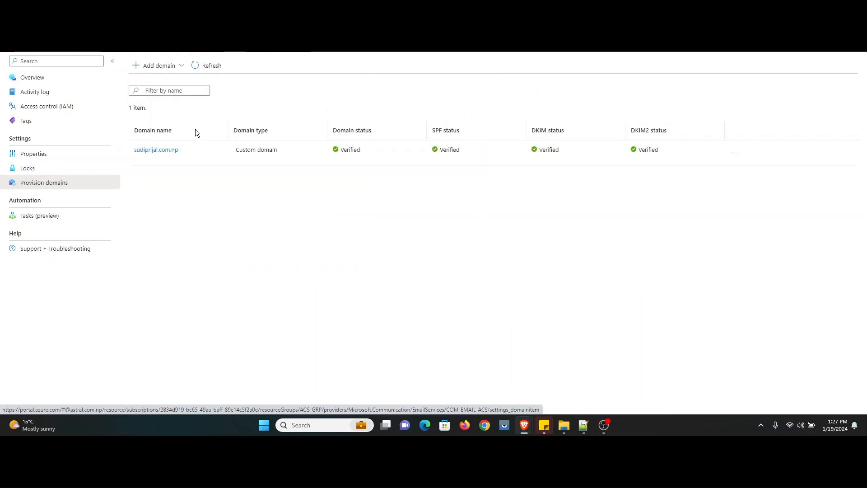
Step: Open the Try Email page of the COM-SERV-SMTP communication service
click(371, 9)
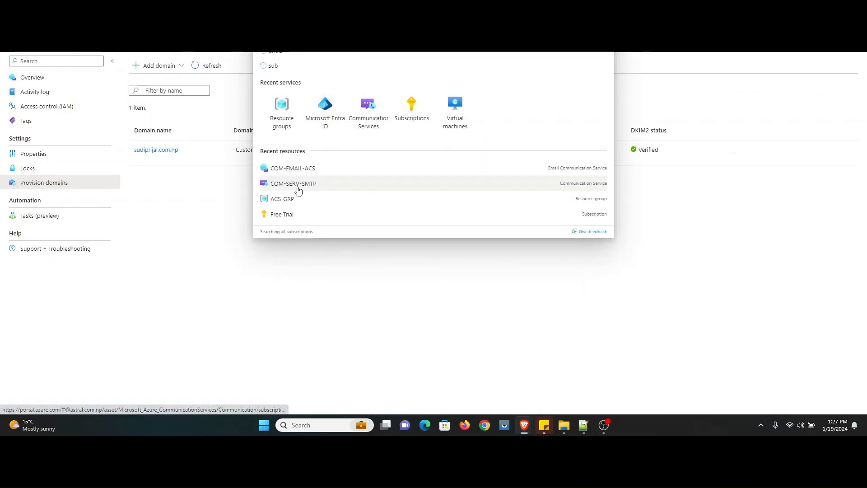
click(297, 185)
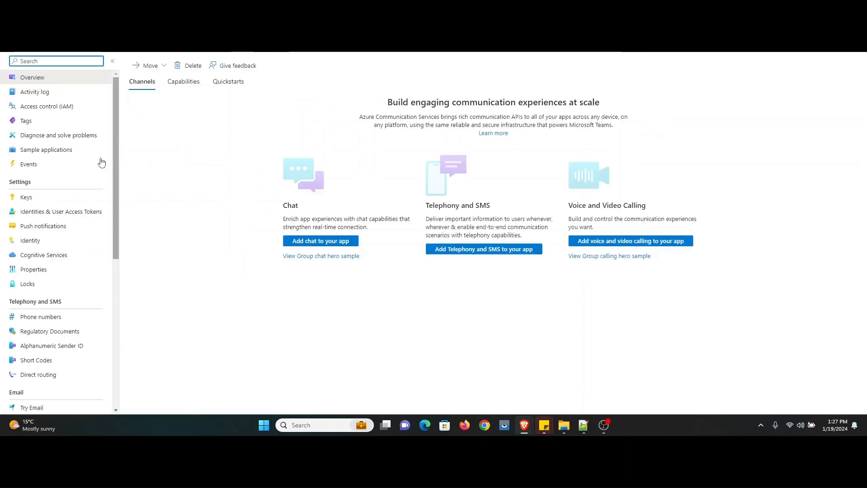
scroll(68, 200, down, 5)
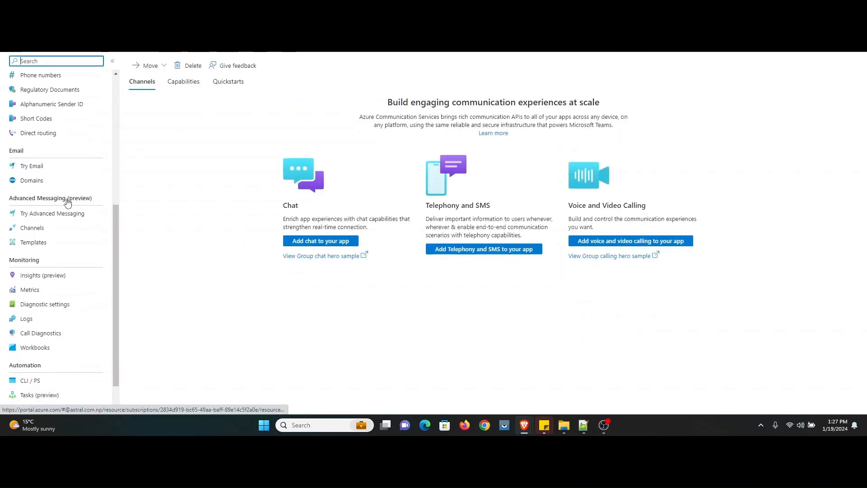
click(35, 166)
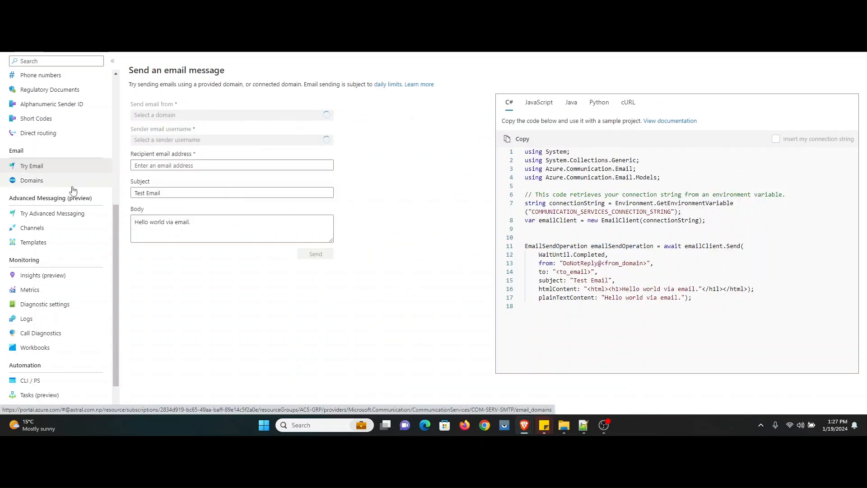
Step: Connect the verified custom domain for sending, using subscription Free Trial, resource group ACS-GRP and email service COM-EMAIL-ACS
click(186, 115)
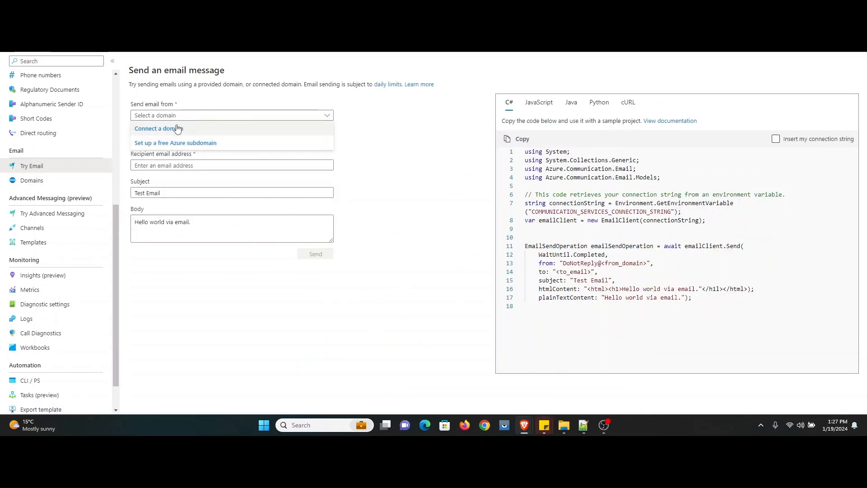
click(174, 127)
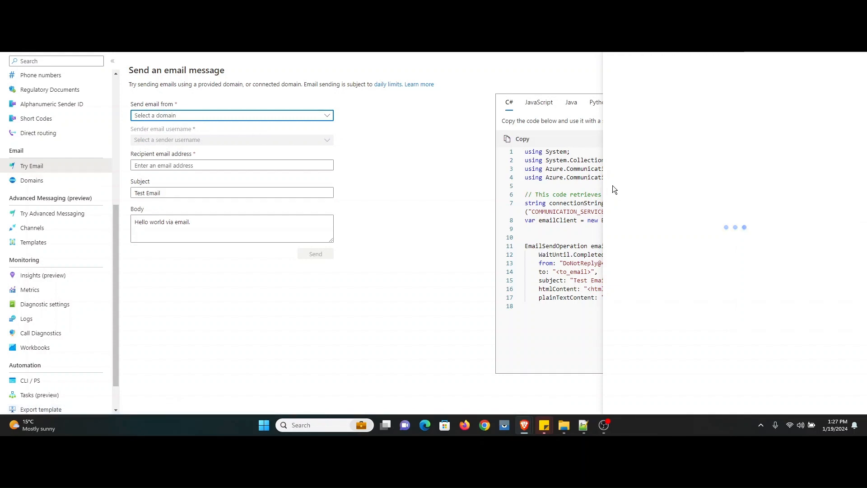
click(708, 114)
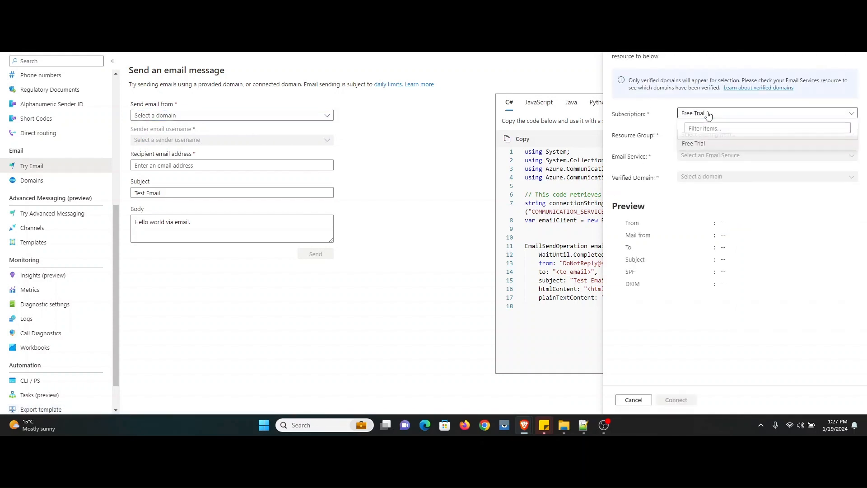
click(714, 141)
click(715, 144)
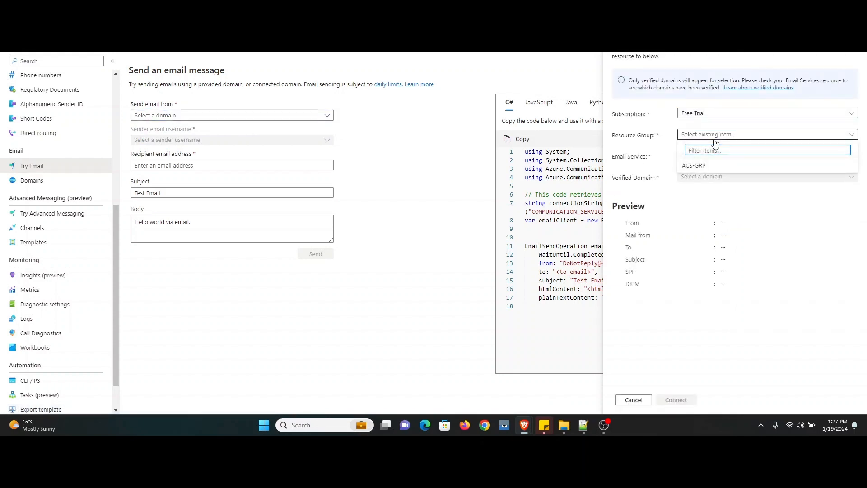
click(698, 163)
click(697, 159)
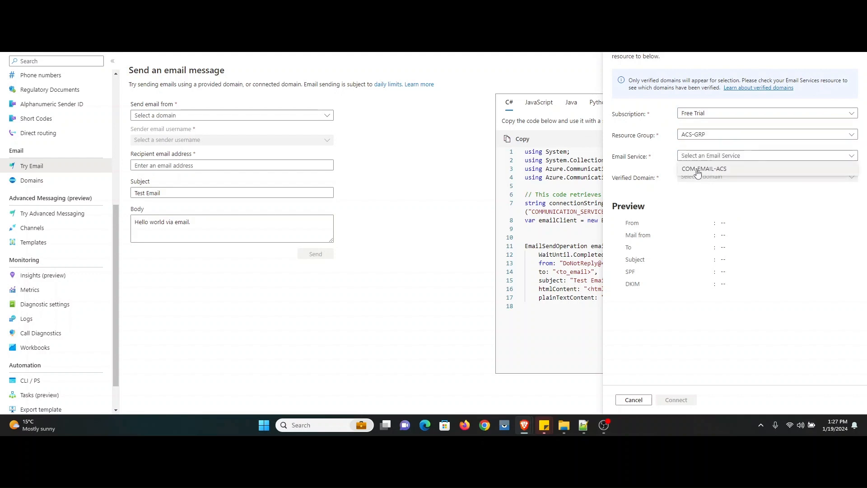
click(698, 172)
click(713, 176)
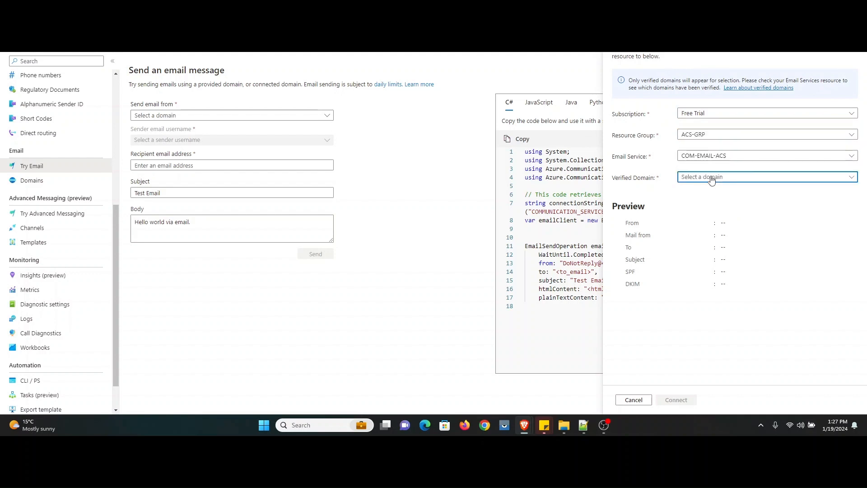
click(706, 193)
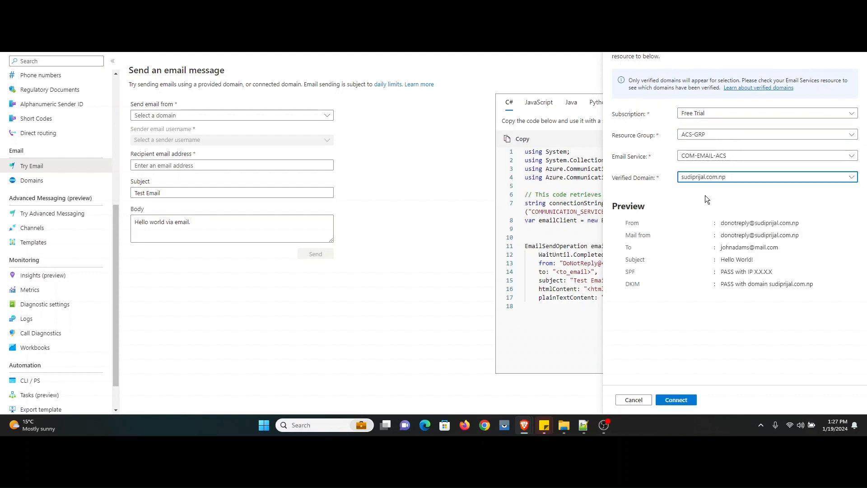
click(668, 405)
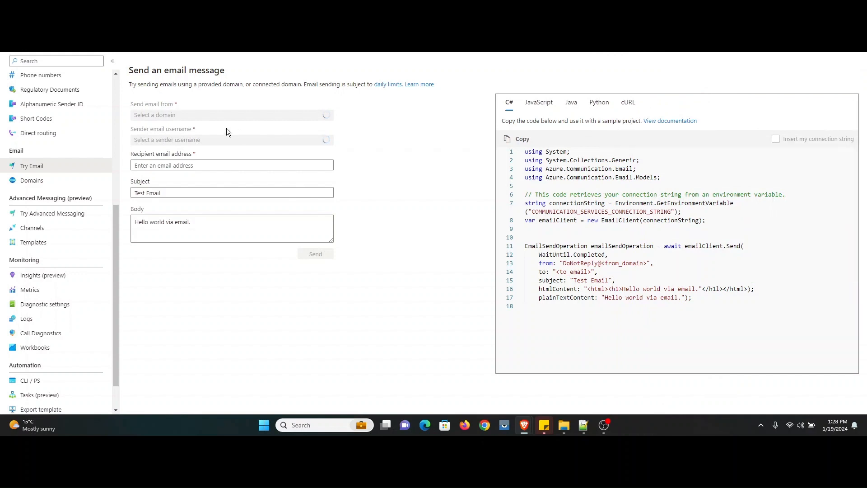
Step: Check the available sender domains and the connection status of the custom domain on the communication service's Domains page
click(238, 117)
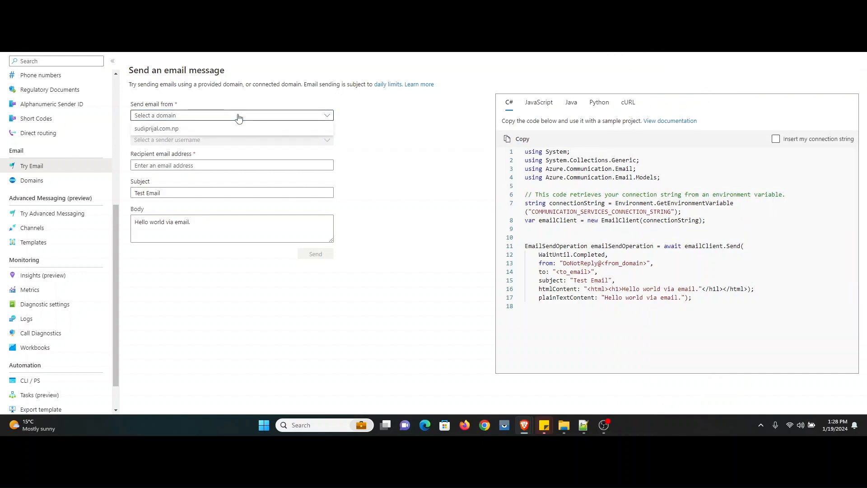
click(29, 181)
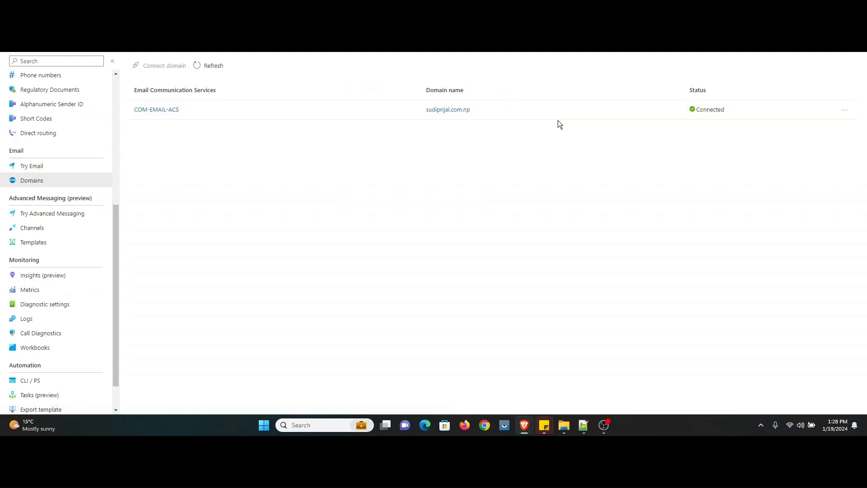
double_click(710, 109)
click(488, 189)
Step: Switch to the text editor notes and examine the resource name, Entra application ID and tenant ID parts of the dot-delimited username format
click(581, 427)
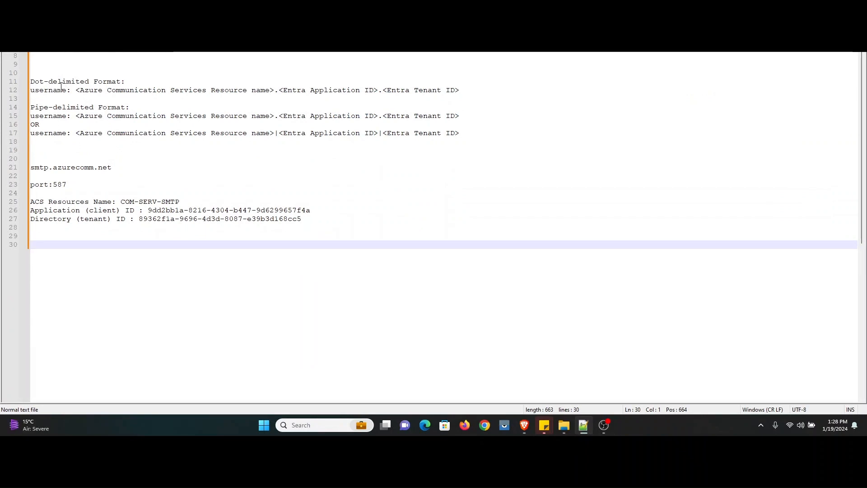
drag(75, 90, 257, 90)
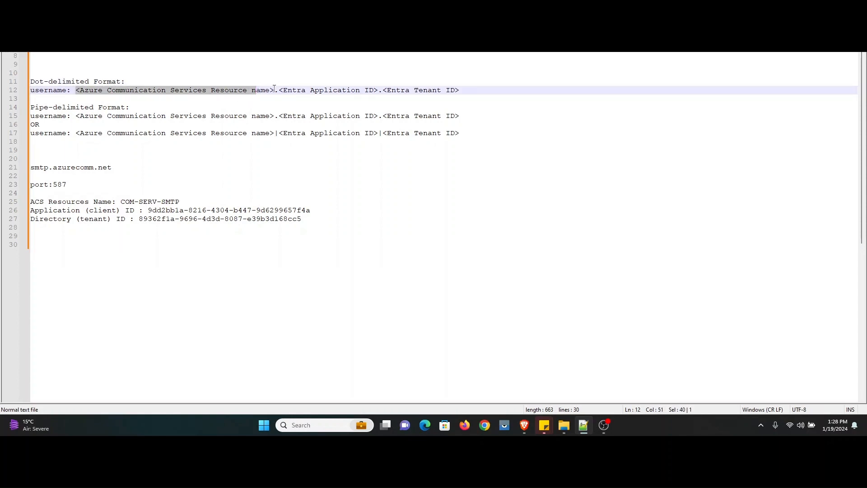
click(274, 89)
drag(280, 90, 379, 90)
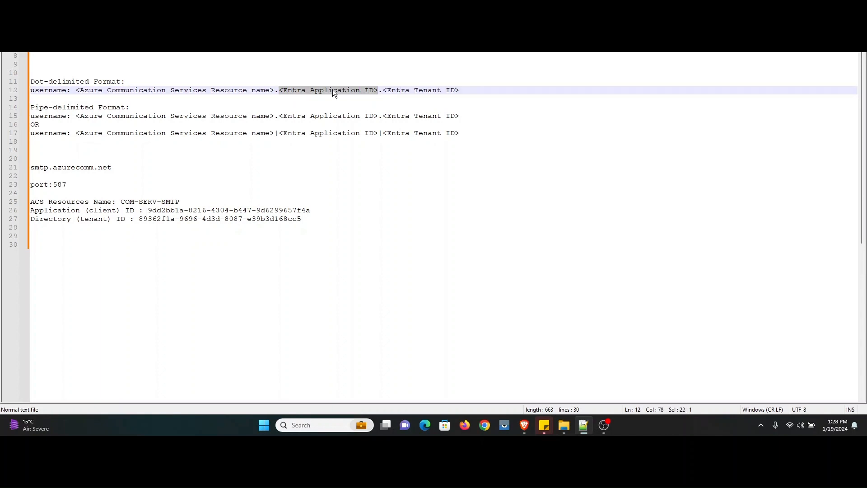
drag(383, 90, 468, 90)
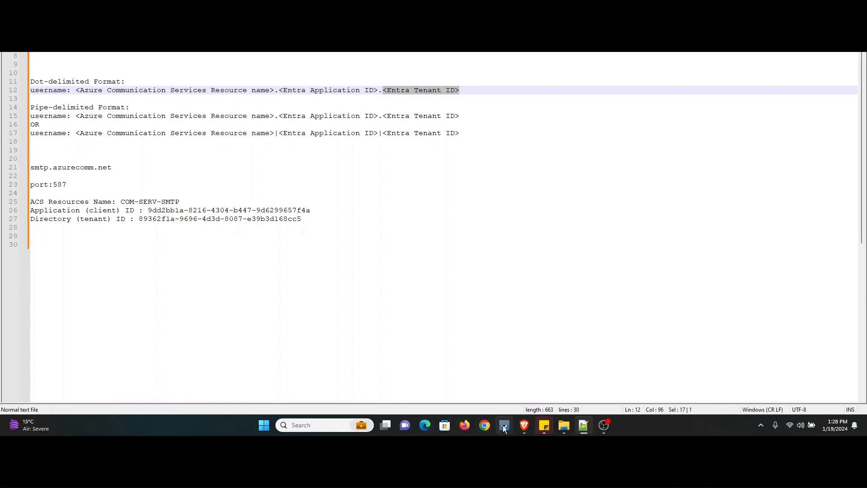
Step: Switch to the Azure portal in Brave and locate the application (client) ID and directory (tenant) ID on the ACS-APP-SMTP overview
mouse_move(519, 426)
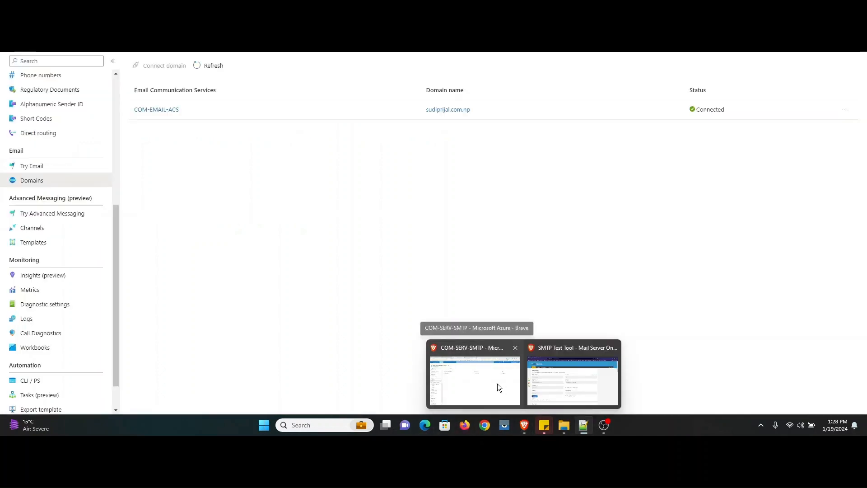
click(498, 383)
key(ctrl+Tab)
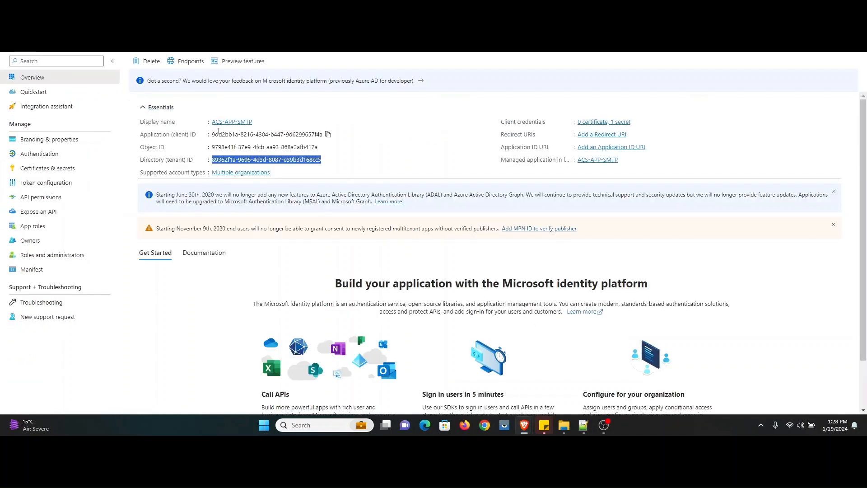
drag(211, 134, 323, 134)
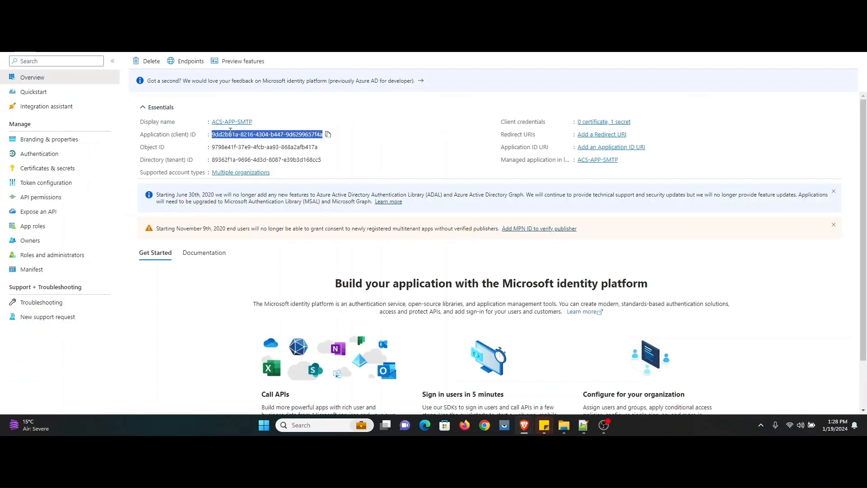
triple_click(229, 159)
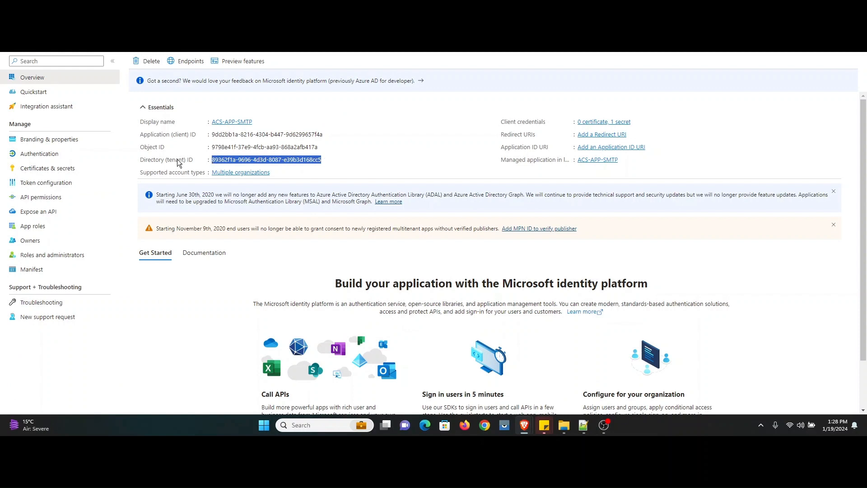
click(416, 147)
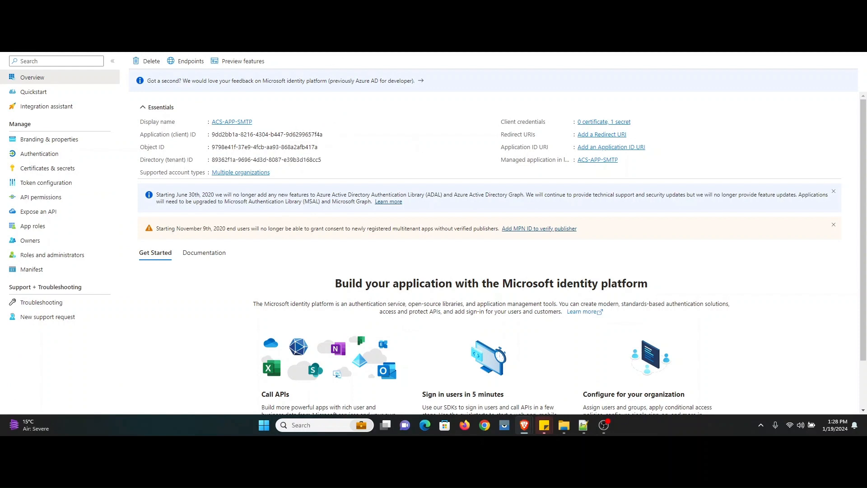
Step: Switch to the text editor notes and copy the client secret value line onto the empty line below the directory (tenant) ID
click(583, 425)
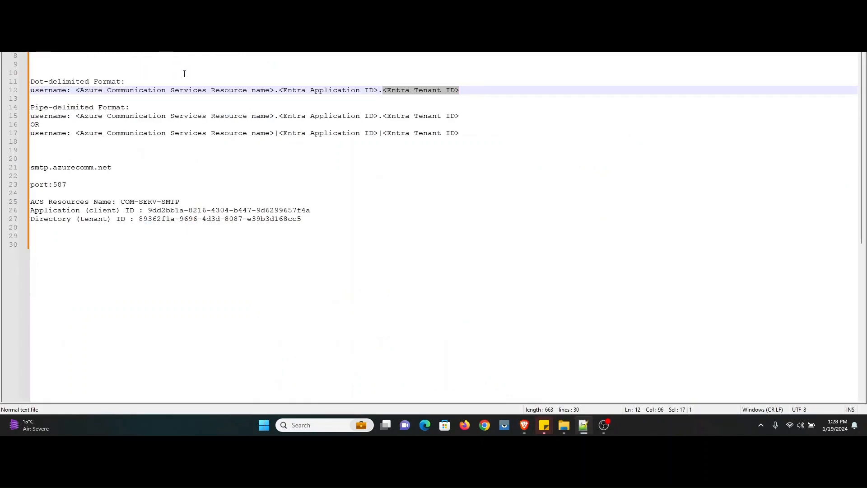
drag(243, 21, 30, 21)
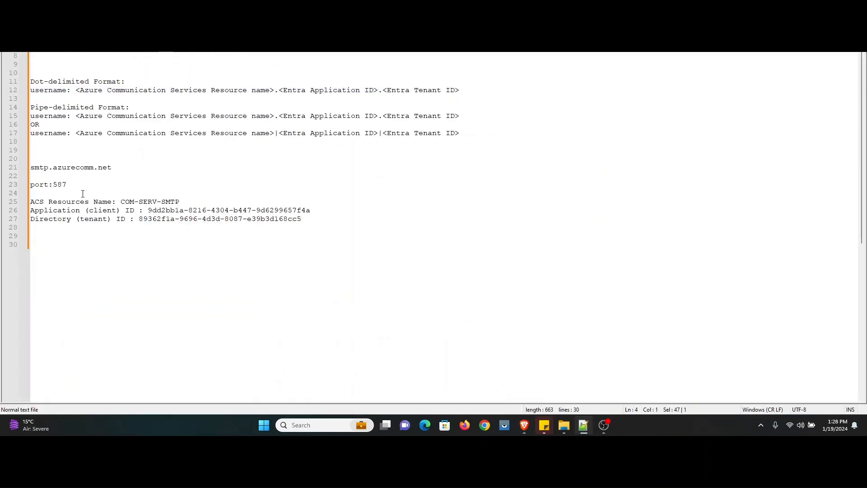
click(73, 246)
click(66, 230)
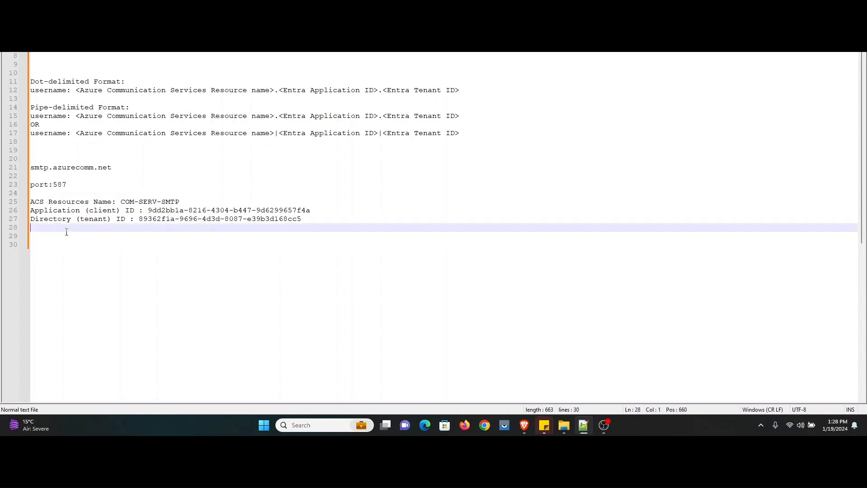
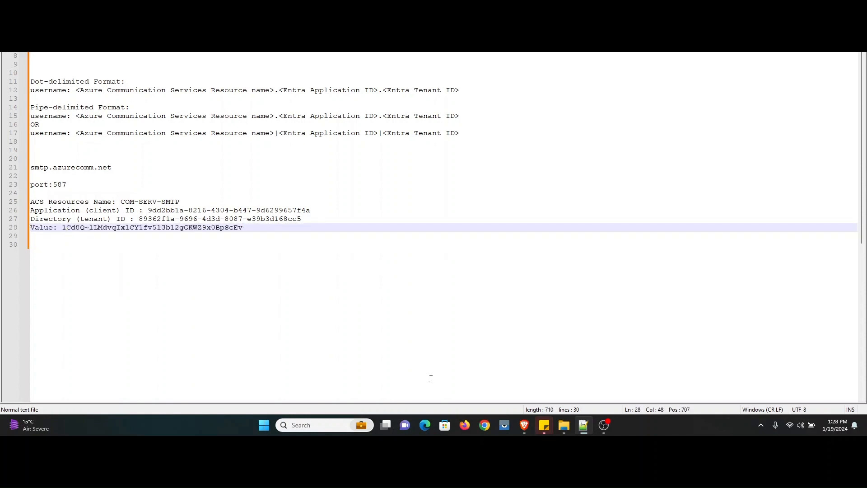
Step: Add blank lines below the client secret and paste the dot-delimited SMTP username and the password into the notes
mouse_move(529, 424)
key(Return)
key(Return)
key(Return)
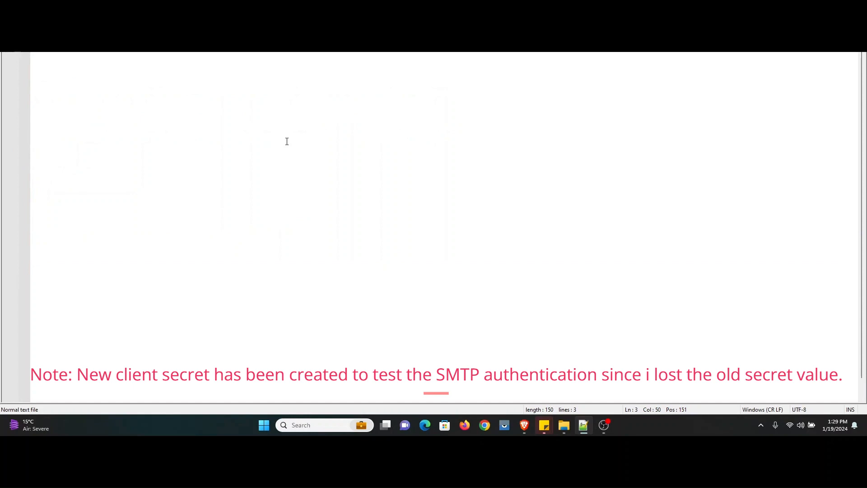
key(ctrl+a)
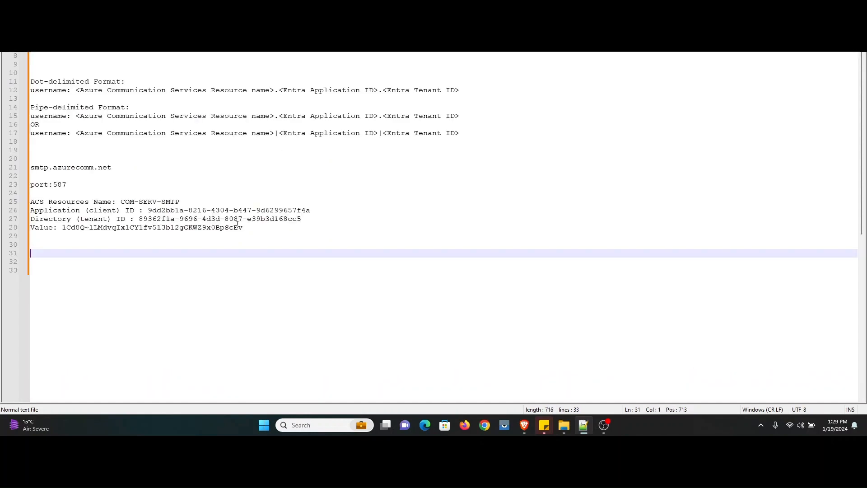
key(ctrl+v)
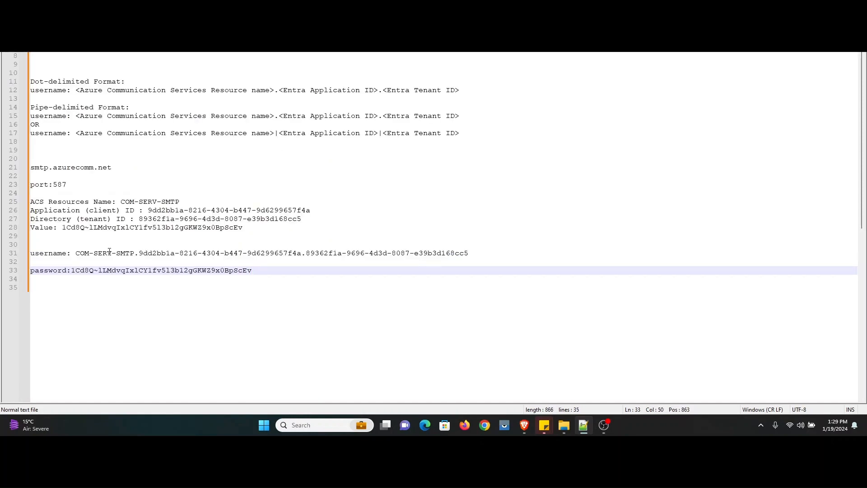
Step: Review the resource name, application ID and tenant ID parts of the composed username, plus the SMTP server and port lines
triple_click(105, 252)
click(106, 252)
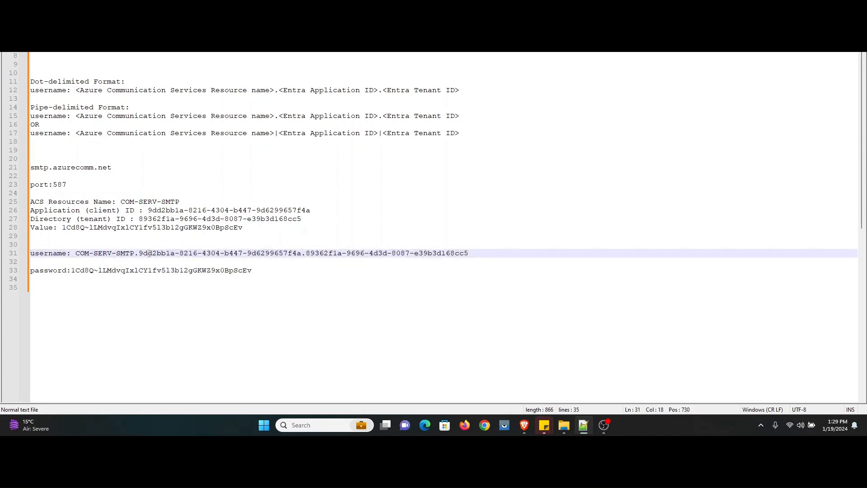
double_click(152, 254)
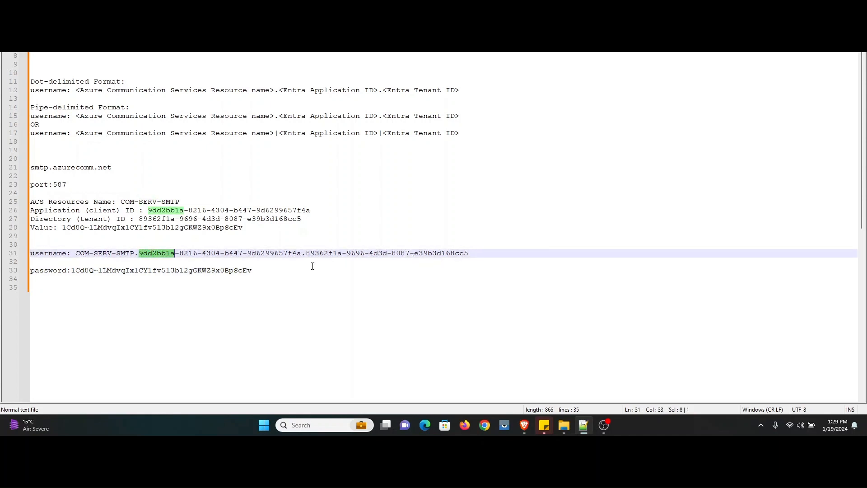
drag(306, 253, 229, 254)
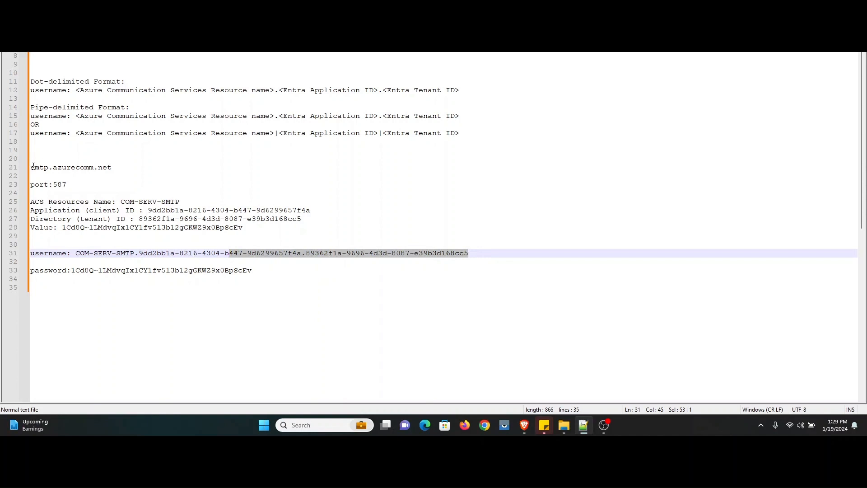
drag(33, 167, 126, 167)
click(68, 185)
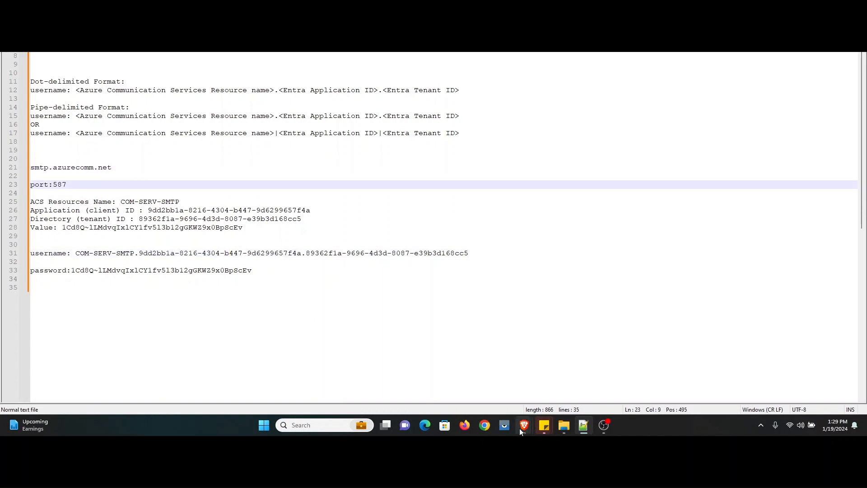
Step: Copy the server address smtp.azurecomm.net from the notes and enter it as the SMTP server in the SMTP Test tool in Brave
mouse_move(522, 427)
click(545, 393)
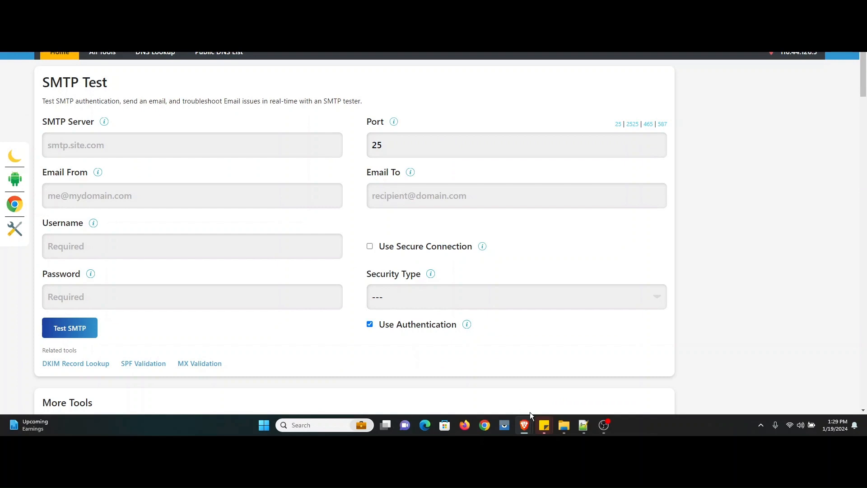
mouse_move(524, 429)
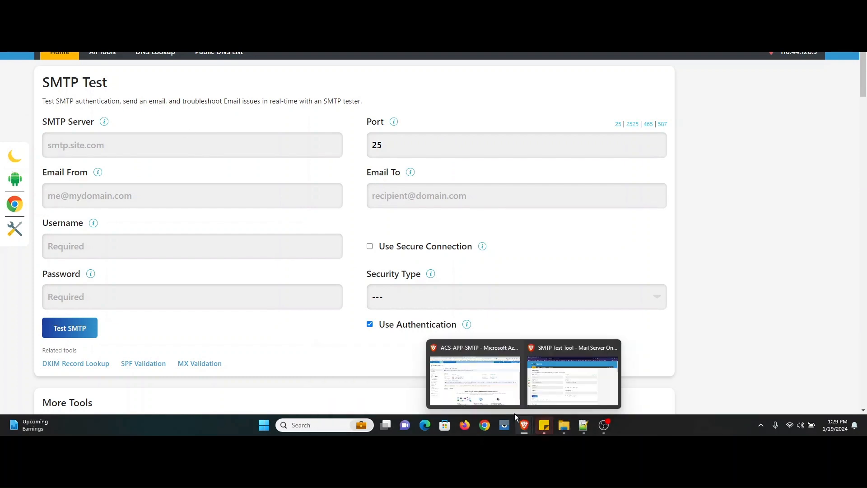
click(583, 426)
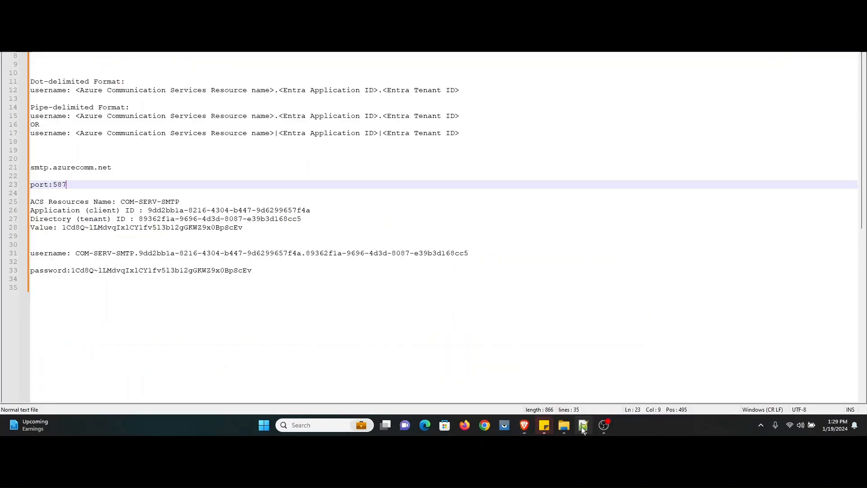
triple_click(57, 167)
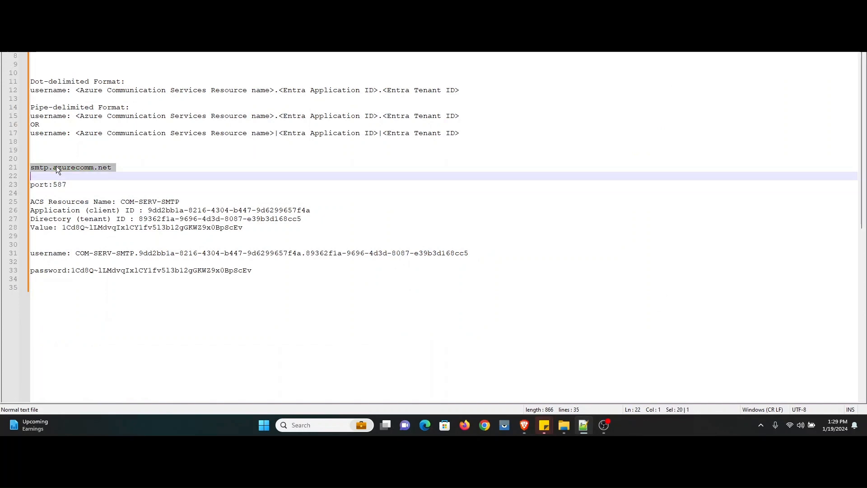
shift+click(114, 166)
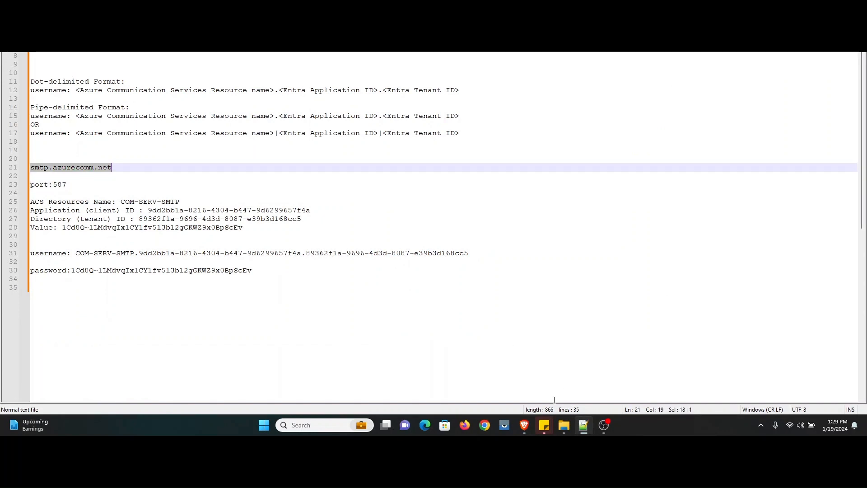
mouse_move(524, 425)
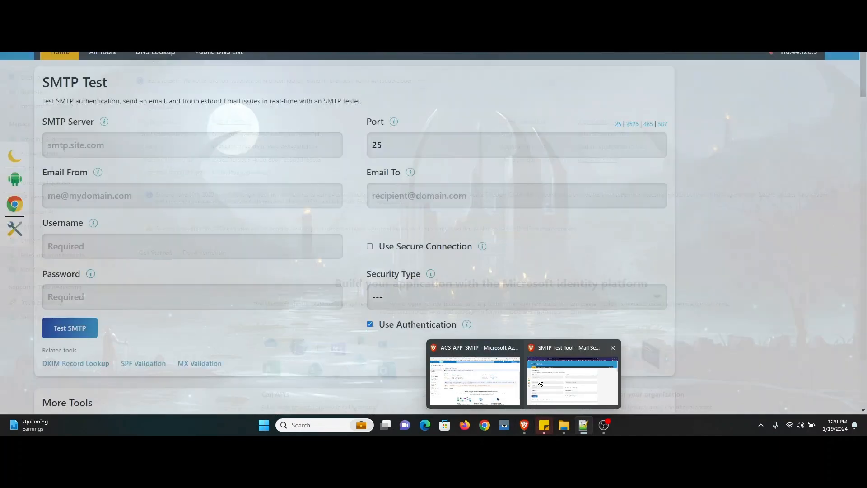
click(538, 378)
click(188, 153)
key(Down)
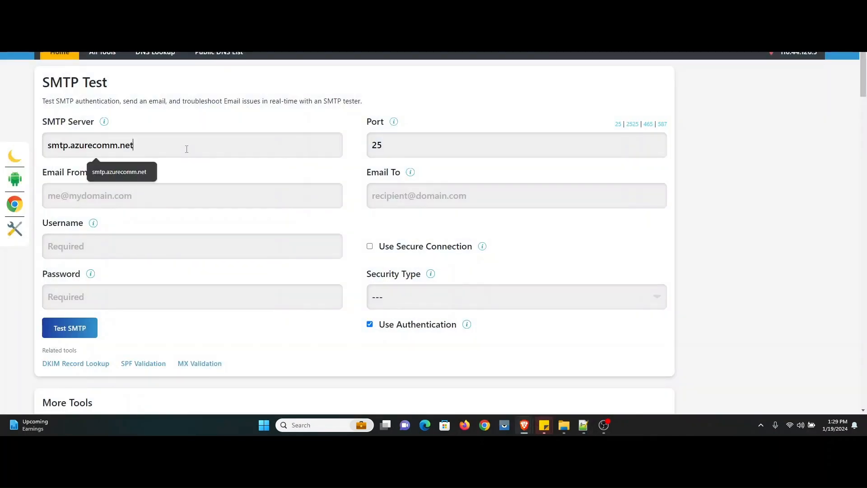
Step: Set the SMTP test port to 587 and fill in the sender's and recipient's e-mail addresses
key(Tab)
text(58)
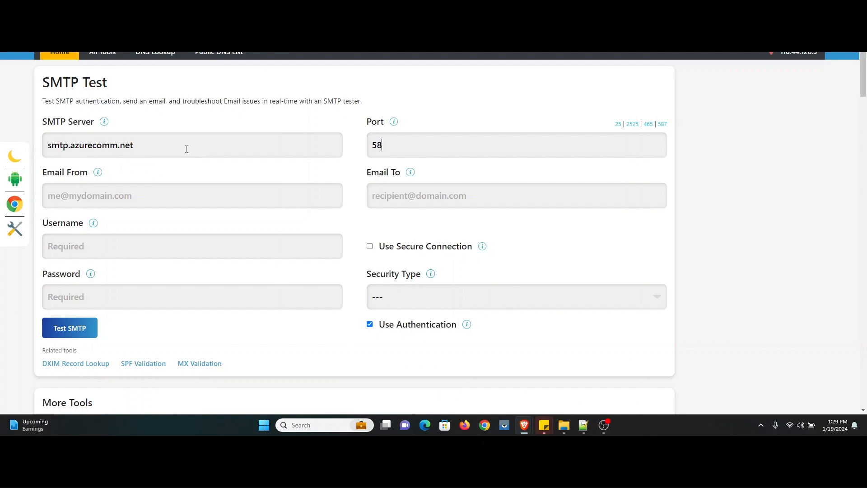
text(7)
click(422, 194)
text(netw)
key(Down)
key(Return)
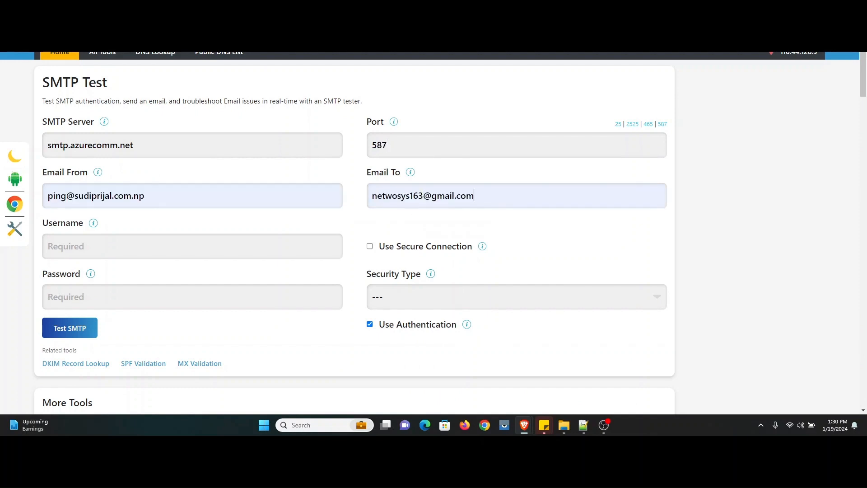
Step: Fill in the SMTP test username with the full dot-delimited username copied from the text editor notes
click(86, 253)
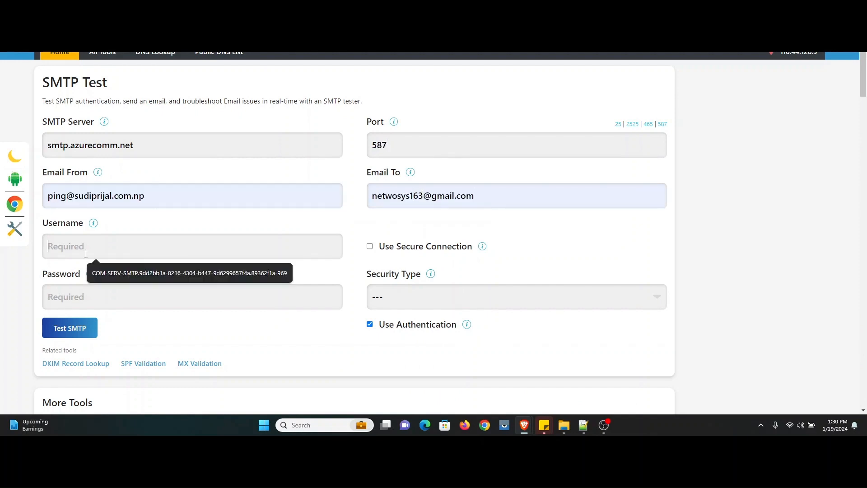
click(135, 266)
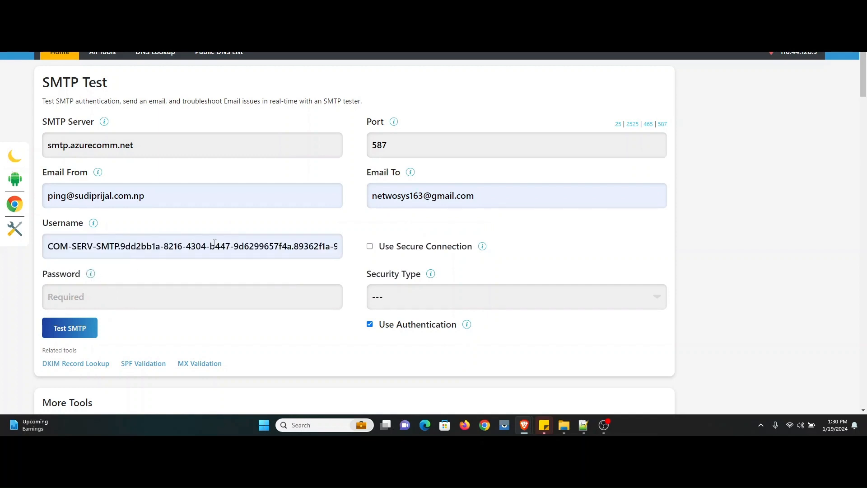
click(589, 427)
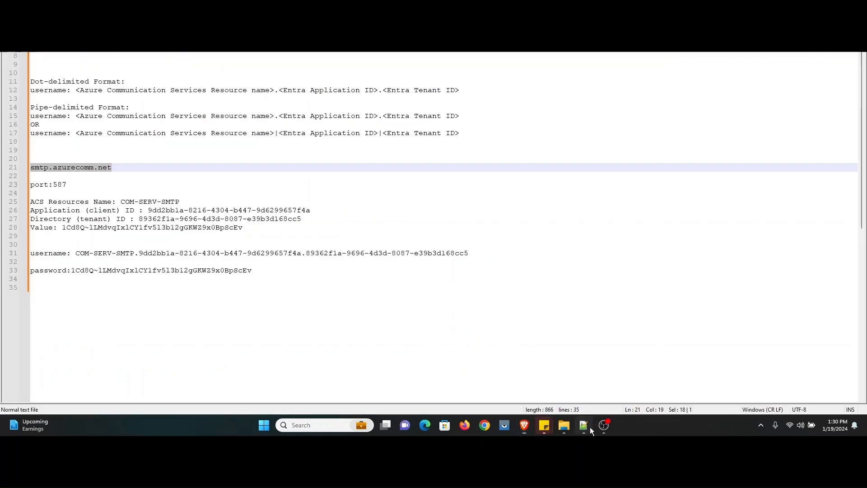
drag(76, 253, 473, 251)
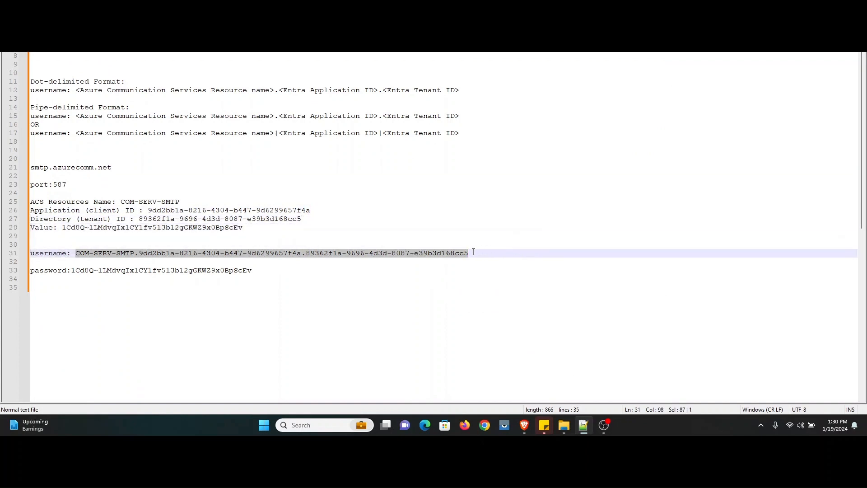
key(alt+Tab)
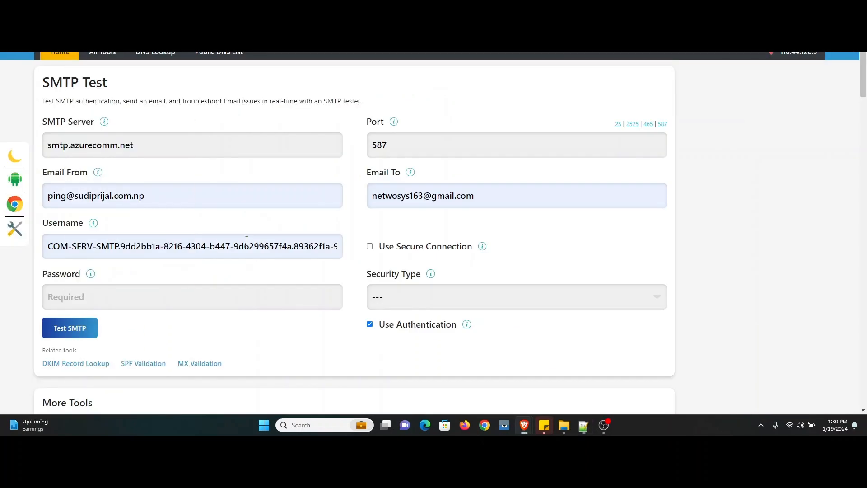
triple_click(152, 250)
key(ctrl+v)
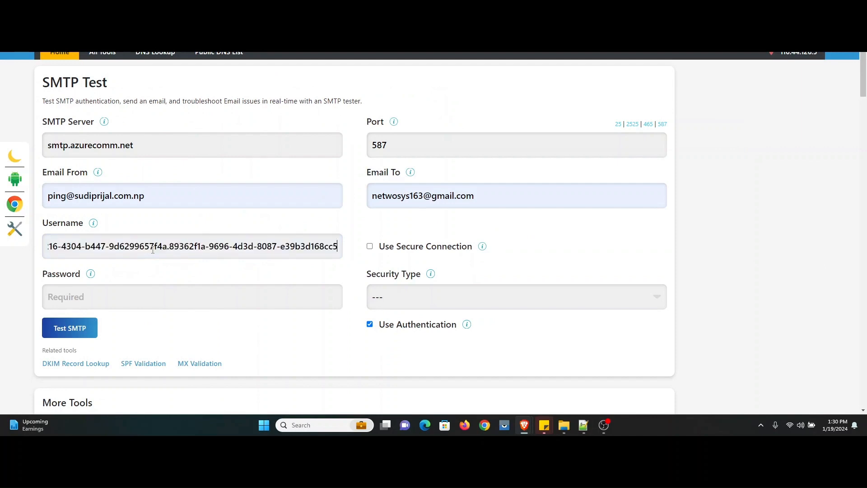
Step: Copy the password from the text editor notes and paste it into the SMTP test's password field
key(Tab)
key(Tab)
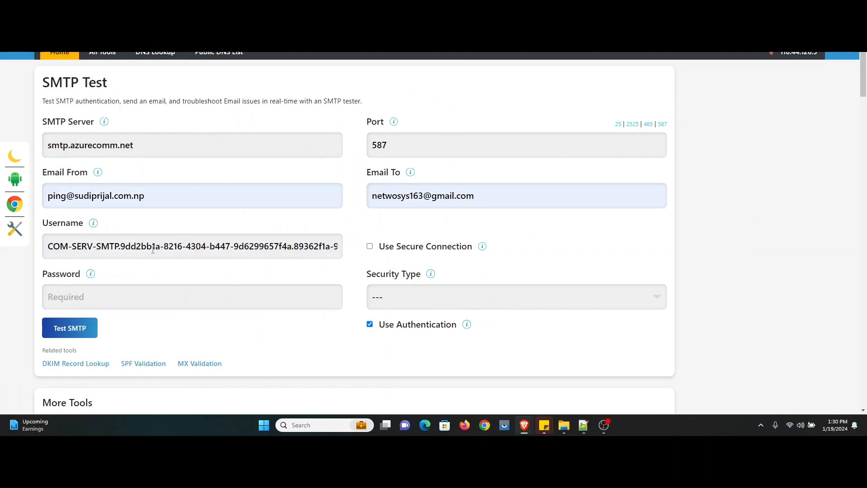
key(alt+Tab)
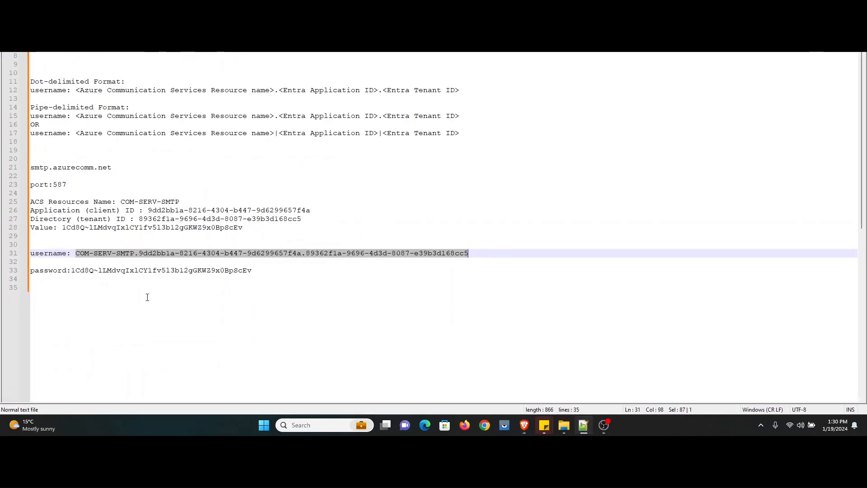
click(72, 271)
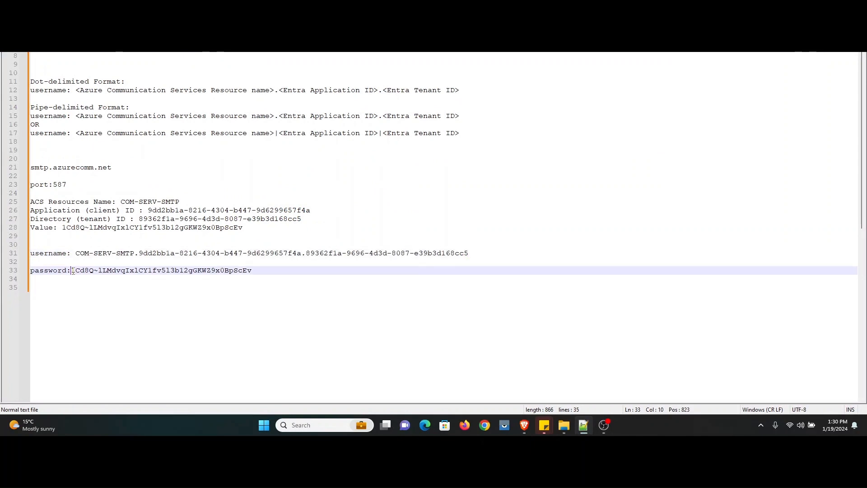
drag(72, 271, 261, 269)
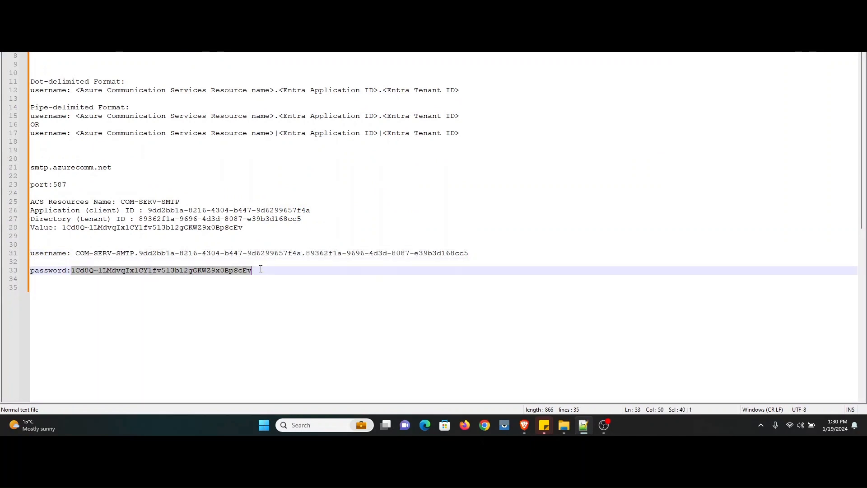
key(alt+Tab)
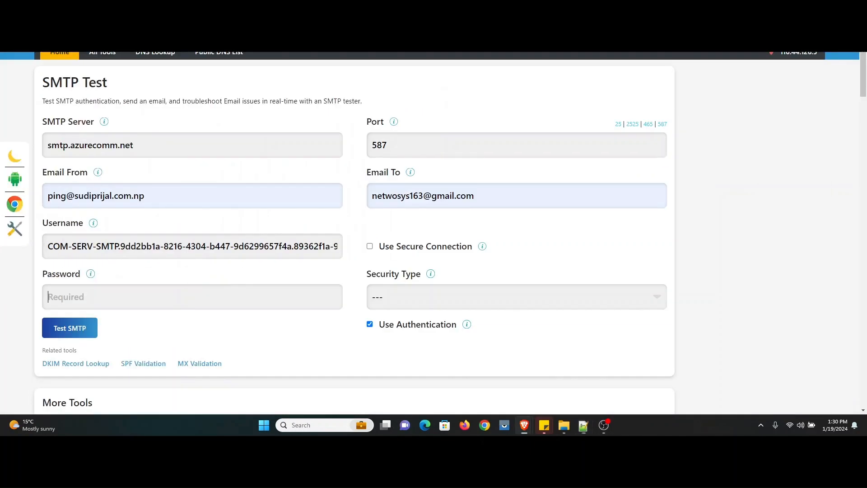
key(ctrl+v)
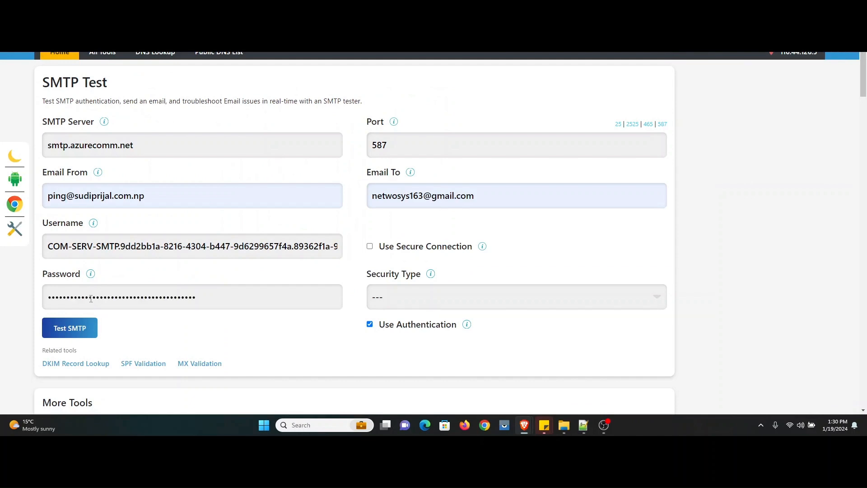
Step: Enable the secure connection option and run the SMTP test
click(371, 246)
click(70, 322)
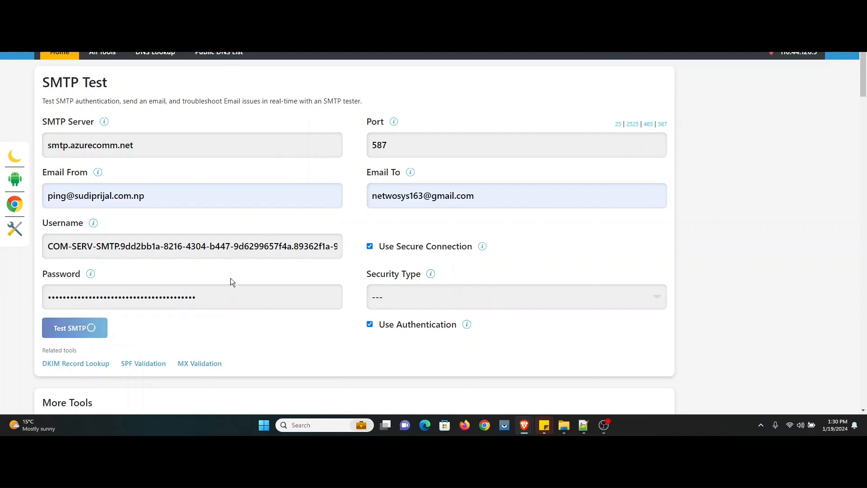
scroll(231, 278, down, 10)
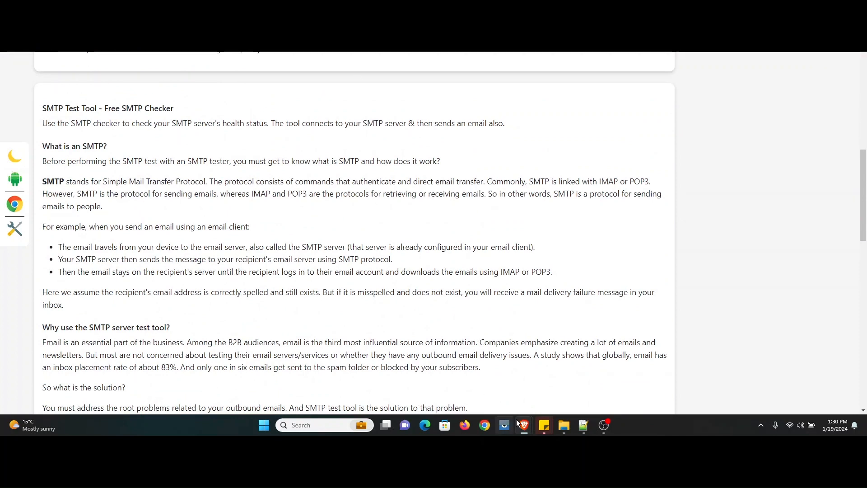
Step: Open the received SMTP test mail in the Gmail inbox and review its subject and connection details
mouse_move(528, 427)
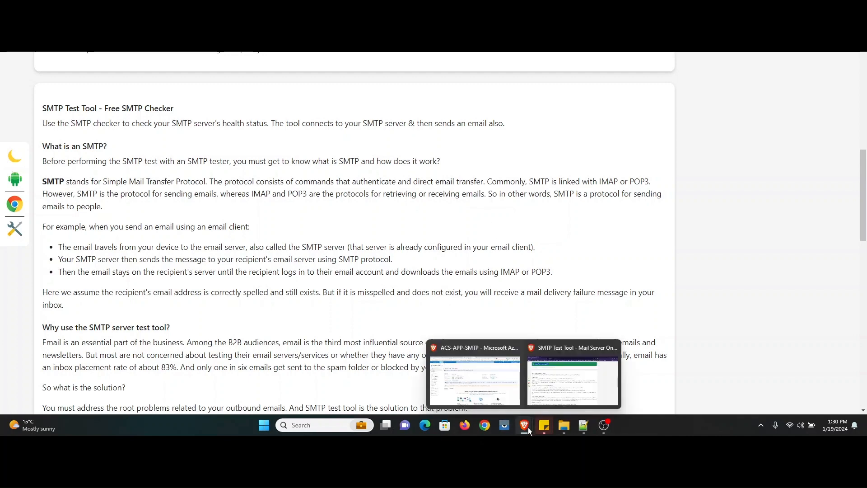
click(483, 388)
click(199, 2)
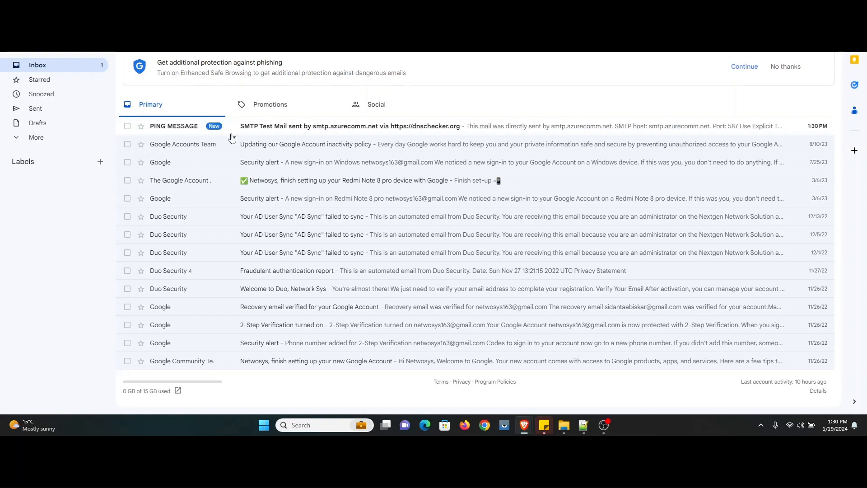
click(281, 130)
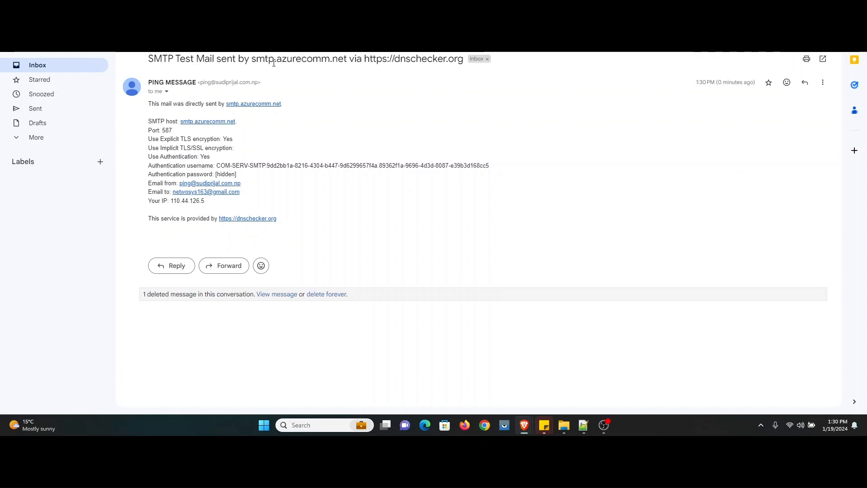
triple_click(321, 60)
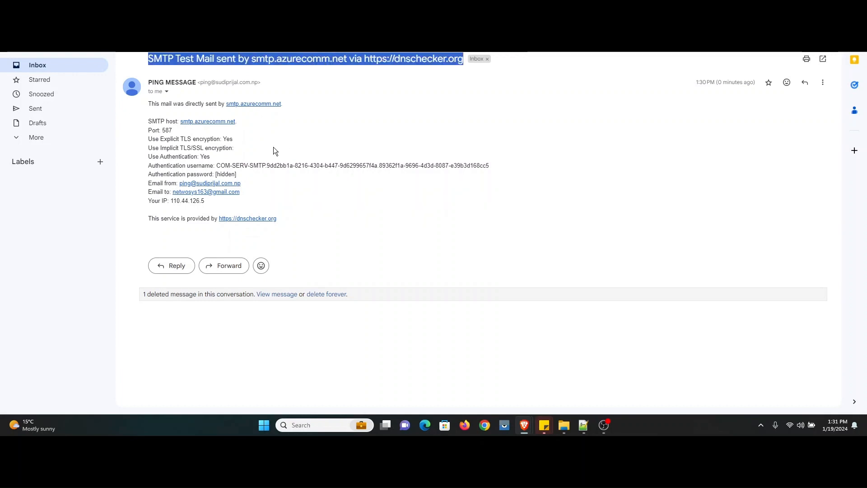
click(315, 156)
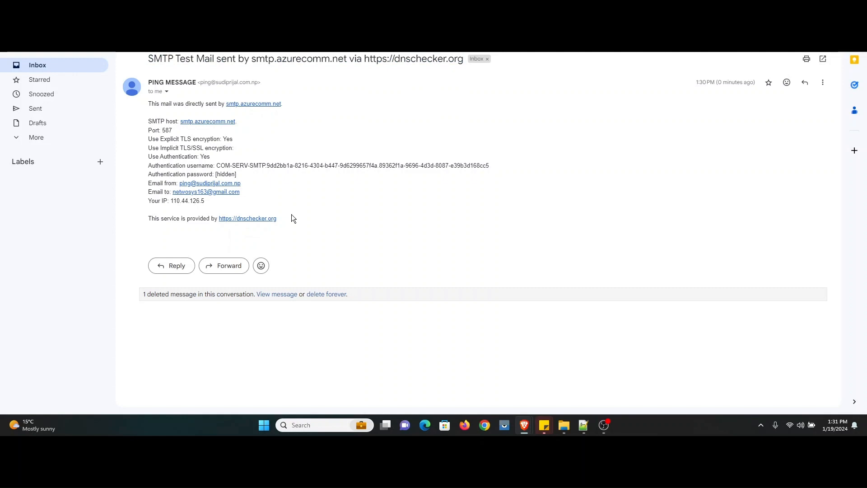
drag(293, 218, 148, 104)
click(136, 117)
Step: Return to the Azure portal home page and open the ACS-GRP resource group to view its resources
key(ctrl+Tab)
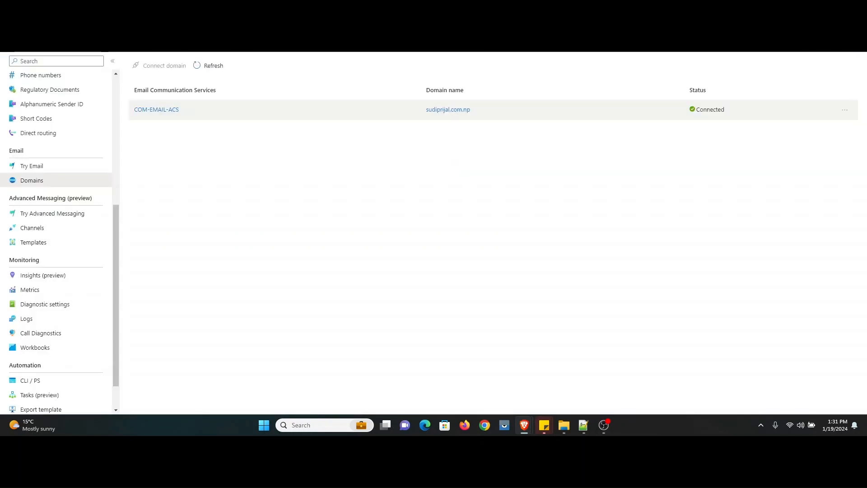
click(16, 25)
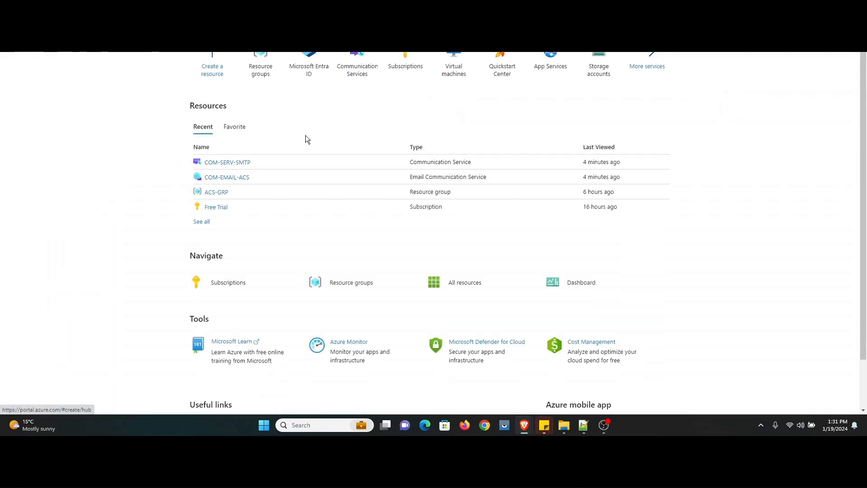
click(273, 69)
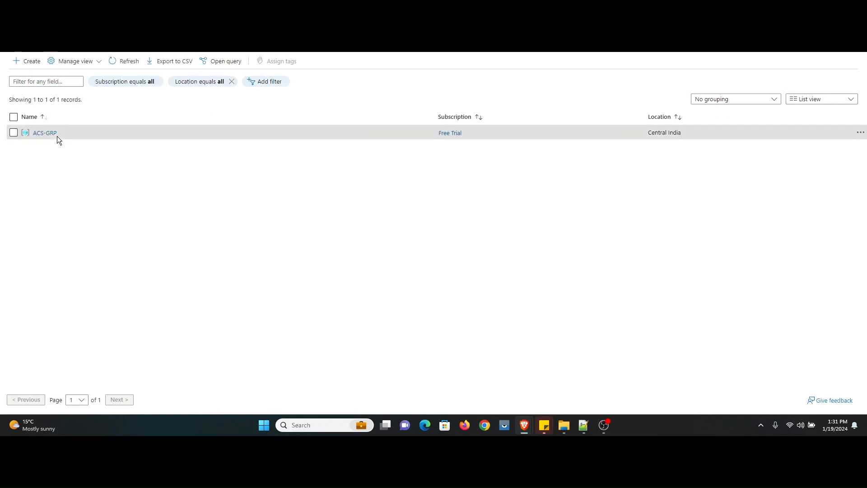
click(48, 133)
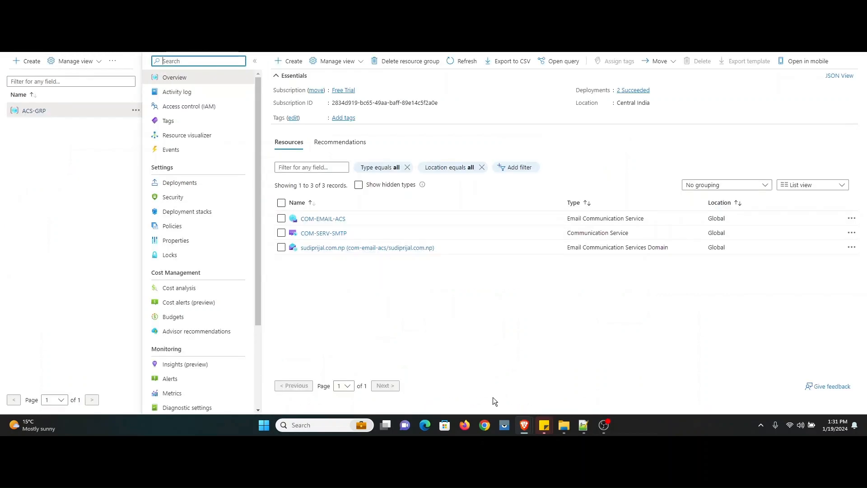
Step: Review the completed SMTP Test form and return to the ACS-GRP resource group overview in the Azure portal
mouse_move(526, 426)
click(551, 383)
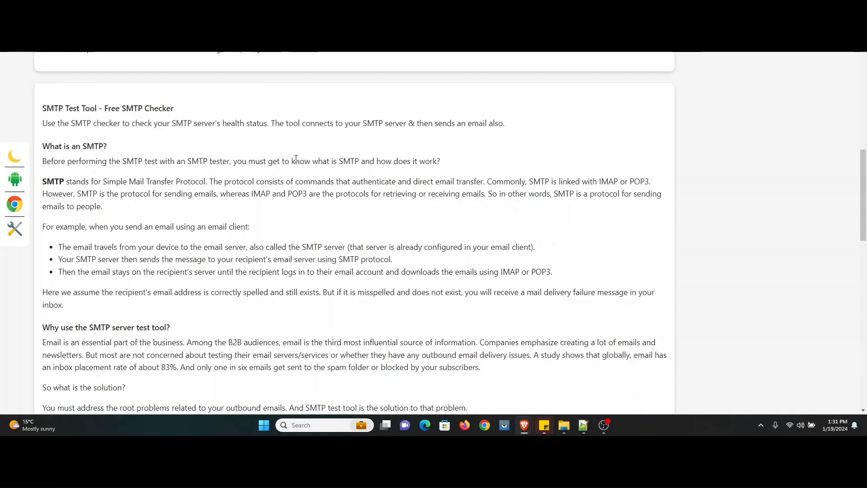
scroll(295, 158, up, 10)
scroll(296, 158, up, 3)
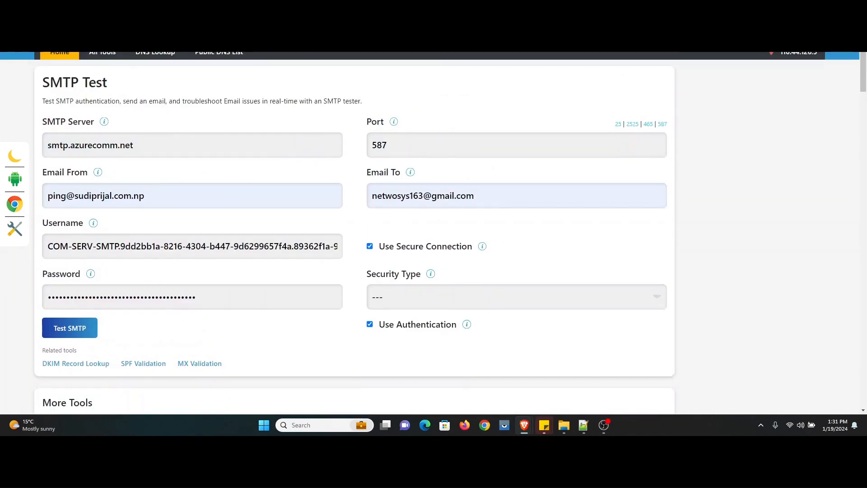
key(ctrl+Tab)
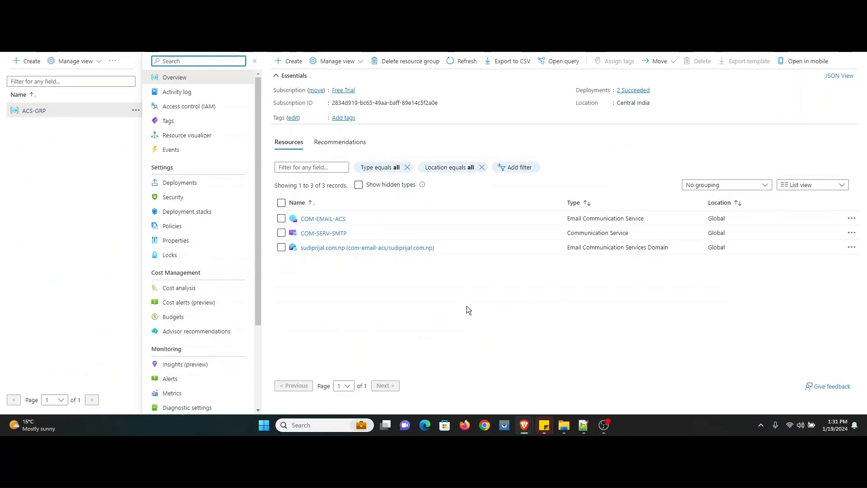